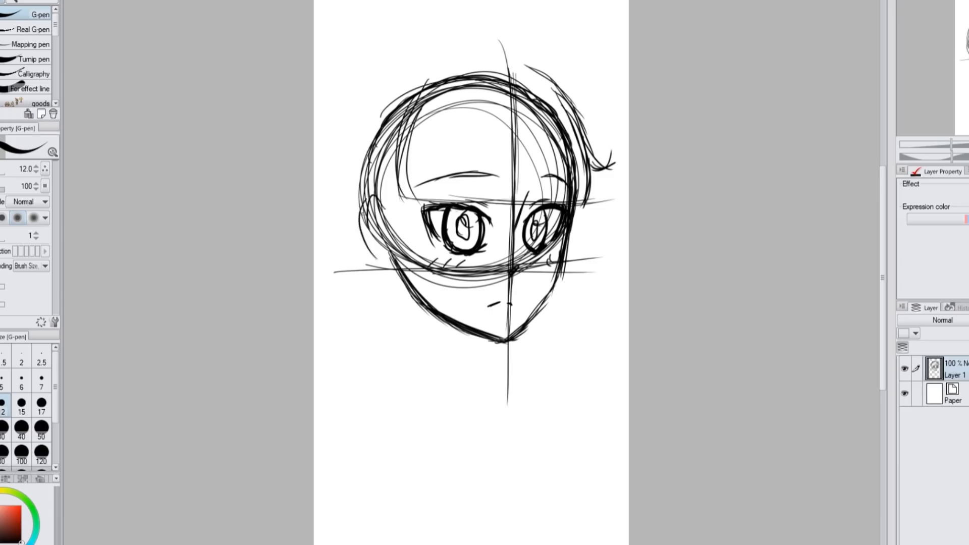
Sketch the back edge of the ear, the side hairline and the lower fringe guideline across the forehead
{"action": "left_click_drag", "start_coordinate": [353, 215], "coordinate": [400, 281]}
{"action": "left_click_drag", "start_coordinate": [420, 80], "coordinate": [396, 168]}
{"action": "left_click_drag", "start_coordinate": [391, 197], "coordinate": [538, 206]}
{"action": "left_click_drag", "start_coordinate": [470, 187], "coordinate": [623, 185]}
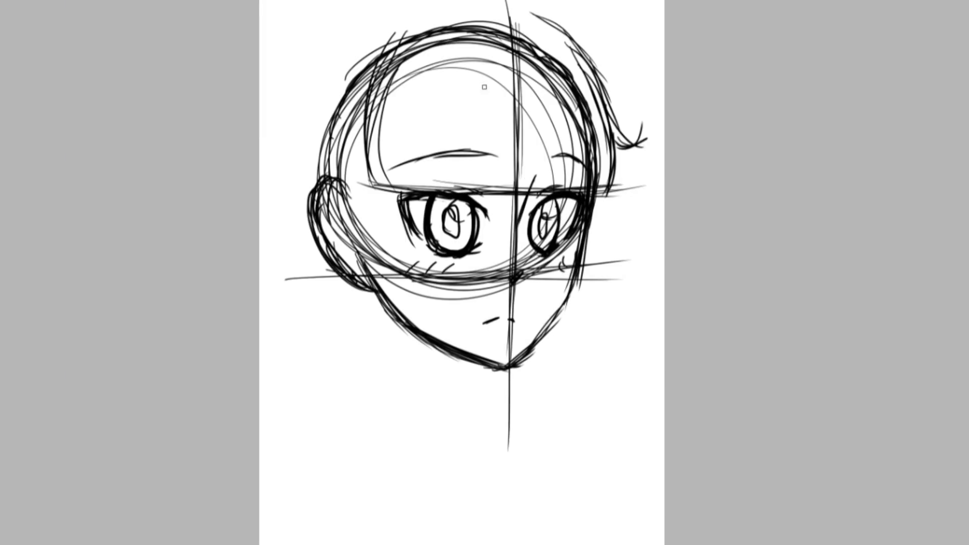
Sketch the fringe strands hanging over the forehead and beside the face
{"action": "left_click_drag", "start_coordinate": [494, 80], "coordinate": [501, 193]}
{"action": "left_click_drag", "start_coordinate": [563, 96], "coordinate": [565, 183]}
{"action": "left_click_drag", "start_coordinate": [554, 79], "coordinate": [572, 192]}
{"action": "left_click_drag", "start_coordinate": [571, 146], "coordinate": [572, 193]}
{"action": "left_click_drag", "start_coordinate": [611, 151], "coordinate": [598, 197]}
{"action": "left_click_drag", "start_coordinate": [494, 94], "coordinate": [482, 200]}
{"action": "left_click_drag", "start_coordinate": [432, 92], "coordinate": [414, 190]}
{"action": "left_click_drag", "start_coordinate": [366, 103], "coordinate": [377, 196]}
Reinforce the ear sketch with heavier strokes along its outer curve and upper edge
{"action": "mouse_move", "coordinate": [366, 160]}
{"action": "left_mouse_down"}
{"action": "mouse_move", "coordinate": [334, 187]}
{"action": "mouse_move", "coordinate": [376, 266]}
{"action": "left_mouse_up"}
{"action": "left_click_drag", "start_coordinate": [348, 182], "coordinate": [378, 272]}
{"action": "left_click_drag", "start_coordinate": [369, 166], "coordinate": [348, 197]}
{"action": "left_click_drag", "start_coordinate": [327, 173], "coordinate": [356, 191]}
Sketch the outer hair volume over the crown and down behind the ear
{"action": "mouse_move", "coordinate": [388, 20]}
{"action": "left_mouse_down"}
{"action": "mouse_move", "coordinate": [538, 14]}
{"action": "mouse_move", "coordinate": [629, 140]}
{"action": "left_mouse_up"}
{"action": "left_click_drag", "start_coordinate": [386, 35], "coordinate": [525, 9]}
{"action": "left_click_drag", "start_coordinate": [439, 3], "coordinate": [575, 38]}
{"action": "mouse_move", "coordinate": [387, 31]}
{"action": "left_mouse_down"}
{"action": "mouse_move", "coordinate": [356, 41]}
{"action": "mouse_move", "coordinate": [304, 292]}
{"action": "left_mouse_up"}
{"action": "left_click_drag", "start_coordinate": [293, 181], "coordinate": [318, 325]}
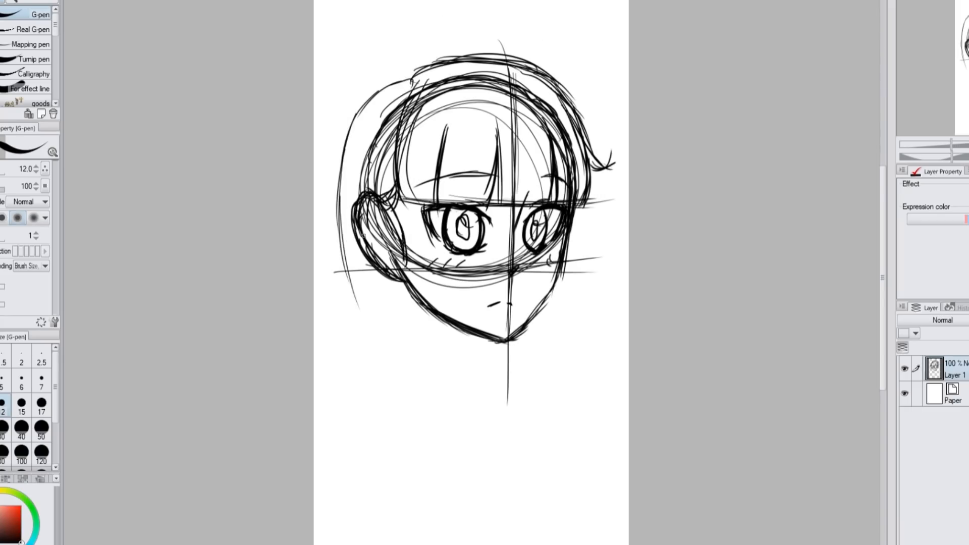
{"action": "mouse_move", "coordinate": [411, 81]}
{"action": "left_mouse_down"}
{"action": "mouse_move", "coordinate": [346, 263]}
{"action": "mouse_move", "coordinate": [360, 331]}
{"action": "left_mouse_up"}
Sketch the neck and the shirt collar with its front opening below the chin
{"action": "left_click_drag", "start_coordinate": [485, 339], "coordinate": [483, 383]}
{"action": "left_click_drag", "start_coordinate": [409, 290], "coordinate": [415, 355]}
{"action": "mouse_move", "coordinate": [491, 336]}
{"action": "left_mouse_down"}
{"action": "mouse_move", "coordinate": [486, 399]}
{"action": "mouse_move", "coordinate": [482, 390]}
{"action": "left_mouse_up"}
{"action": "left_click_drag", "start_coordinate": [406, 285], "coordinate": [415, 348]}
{"action": "left_click_drag", "start_coordinate": [493, 338], "coordinate": [486, 412]}
{"action": "mouse_move", "coordinate": [411, 318]}
{"action": "left_mouse_down"}
{"action": "mouse_move", "coordinate": [491, 367]}
{"action": "mouse_move", "coordinate": [497, 392]}
{"action": "mouse_move", "coordinate": [397, 359]}
{"action": "left_mouse_up"}
{"action": "left_click_drag", "start_coordinate": [394, 355], "coordinate": [482, 410]}
{"action": "left_click_drag", "start_coordinate": [480, 365], "coordinate": [465, 409]}
Rough in both shoulders, the jacket front and the curved lower edge of the bust
{"action": "mouse_move", "coordinate": [489, 360]}
{"action": "left_mouse_down"}
{"action": "mouse_move", "coordinate": [507, 404]}
{"action": "mouse_move", "coordinate": [539, 378]}
{"action": "mouse_move", "coordinate": [557, 383]}
{"action": "left_mouse_up"}
{"action": "left_click_drag", "start_coordinate": [536, 376], "coordinate": [583, 469]}
{"action": "left_click_drag", "start_coordinate": [485, 396], "coordinate": [520, 502]}
{"action": "left_click_drag", "start_coordinate": [399, 359], "coordinate": [375, 374]}
{"action": "left_click_drag", "start_coordinate": [371, 380], "coordinate": [398, 495]}
{"action": "left_click_drag", "start_coordinate": [323, 462], "coordinate": [580, 486]}
{"action": "mouse_move", "coordinate": [333, 486]}
{"action": "left_mouse_down"}
{"action": "mouse_move", "coordinate": [522, 499]}
{"action": "mouse_move", "coordinate": [605, 468]}
{"action": "left_mouse_up"}
{"action": "left_click_drag", "start_coordinate": [561, 441], "coordinate": [574, 473]}
{"action": "left_click_drag", "start_coordinate": [543, 402], "coordinate": [585, 486]}
Reinforce the shoulder outlines, sleeve seam and lower bust edge, and shift the sketch layer slightly
{"action": "left_click_drag", "start_coordinate": [540, 376], "coordinate": [606, 463]}
{"action": "left_click_drag", "start_coordinate": [572, 396], "coordinate": [611, 473]}
{"action": "left_click_drag", "start_coordinate": [374, 380], "coordinate": [328, 454]}
{"action": "left_click_drag", "start_coordinate": [350, 421], "coordinate": [442, 503]}
{"action": "left_click_drag", "start_coordinate": [338, 484], "coordinate": [602, 462]}
{"action": "mouse_move", "coordinate": [501, 360]}
{"action": "left_mouse_down"}
{"action": "mouse_move", "coordinate": [581, 394]}
{"action": "mouse_move", "coordinate": [601, 439]}
{"action": "left_mouse_up"}
{"action": "mouse_move", "coordinate": [404, 360]}
{"action": "left_mouse_down"}
{"action": "mouse_move", "coordinate": [316, 454]}
{"action": "mouse_move", "coordinate": [324, 485]}
{"action": "left_mouse_up"}
{"action": "key", "text": "k"}
{"action": "left_click_drag", "start_coordinate": [623, 248], "coordinate": [629, 246]}
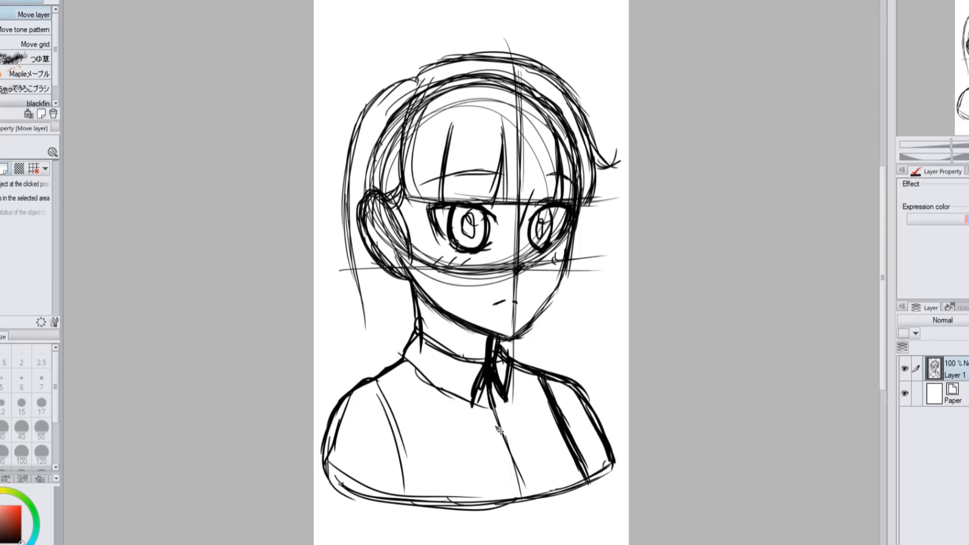
Sketch long hair strands falling behind the ear down to the shoulder with the G-pen
{"action": "key", "text": "p"}
{"action": "left_click_drag", "start_coordinate": [404, 79], "coordinate": [354, 303]}
{"action": "left_click_drag", "start_coordinate": [371, 267], "coordinate": [353, 404]}
{"action": "left_click_drag", "start_coordinate": [362, 284], "coordinate": [340, 402]}
{"action": "left_click_drag", "start_coordinate": [361, 306], "coordinate": [326, 442]}
Sketch the long wavy hair on the far side of the face, flowing over the shoulder
{"action": "mouse_move", "coordinate": [564, 83]}
{"action": "left_mouse_down"}
{"action": "mouse_move", "coordinate": [602, 170]}
{"action": "mouse_move", "coordinate": [581, 328]}
{"action": "left_mouse_up"}
{"action": "left_click_drag", "start_coordinate": [596, 293], "coordinate": [570, 349]}
{"action": "left_click_drag", "start_coordinate": [570, 257], "coordinate": [525, 449]}
{"action": "mouse_move", "coordinate": [560, 323]}
{"action": "left_mouse_down"}
{"action": "mouse_move", "coordinate": [581, 399]}
{"action": "mouse_move", "coordinate": [536, 454]}
{"action": "left_mouse_up"}
{"action": "left_click_drag", "start_coordinate": [588, 295], "coordinate": [599, 440]}
{"action": "mouse_move", "coordinate": [603, 429]}
{"action": "left_mouse_down"}
{"action": "mouse_move", "coordinate": [591, 484]}
{"action": "mouse_move", "coordinate": [575, 488]}
{"action": "left_mouse_up"}
Darken the lower bust edge and add short hair strands beside the face and ear
{"action": "left_click_drag", "start_coordinate": [334, 483], "coordinate": [469, 511]}
{"action": "left_click_drag", "start_coordinate": [398, 502], "coordinate": [588, 484]}
{"action": "left_click_drag", "start_coordinate": [581, 200], "coordinate": [587, 253]}
{"action": "left_click_drag", "start_coordinate": [571, 196], "coordinate": [568, 258]}
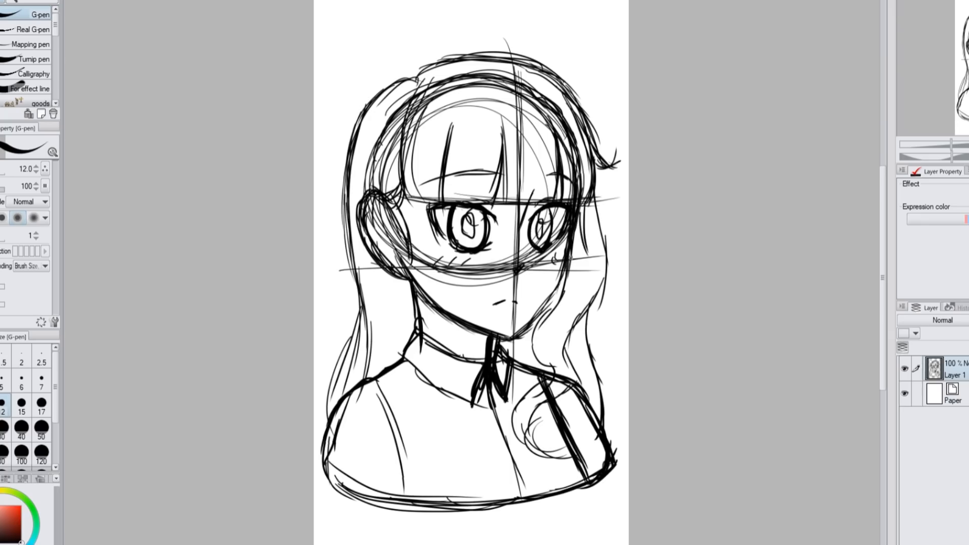
{"action": "left_click_drag", "start_coordinate": [404, 195], "coordinate": [419, 275]}
Mirror the canvas view and check the hair and jaw contours with a few corrective strokes
{"action": "left_click", "coordinate": [651, 3]}
{"action": "left_click_drag", "start_coordinate": [394, 77], "coordinate": [534, 83]}
{"action": "left_click_drag", "start_coordinate": [531, 76], "coordinate": [602, 165]}
{"action": "left_click_drag", "start_coordinate": [588, 114], "coordinate": [600, 235]}
{"action": "key", "text": "ctrl+z"}
{"action": "left_click_drag", "start_coordinate": [378, 261], "coordinate": [435, 337]}
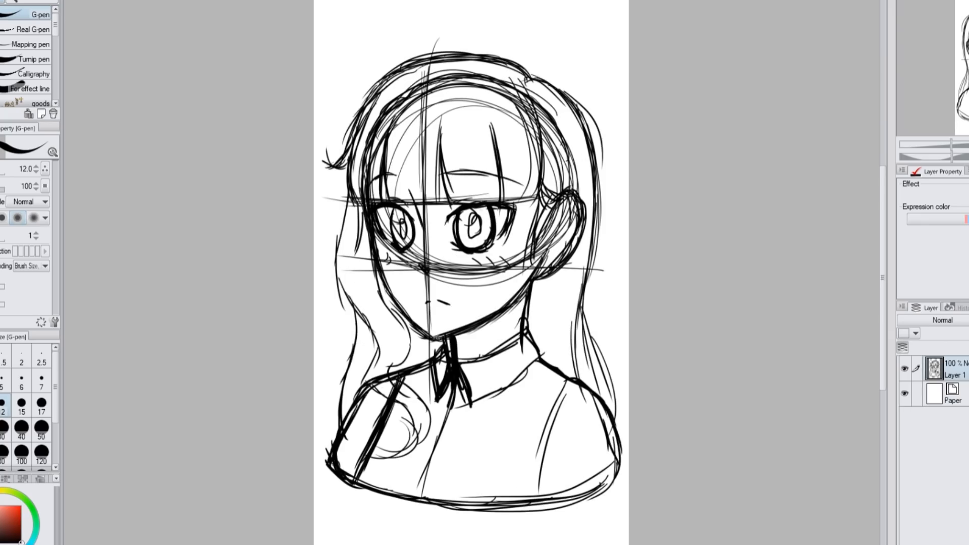
Redraw the sleeve seams and lower bust corner, erasing stray marks, and flip the canvas view back
{"action": "mouse_move", "coordinate": [558, 377]}
{"action": "left_mouse_down"}
{"action": "mouse_move", "coordinate": [611, 421]}
{"action": "mouse_move", "coordinate": [613, 486]}
{"action": "left_mouse_up"}
{"action": "left_click_drag", "start_coordinate": [379, 443], "coordinate": [364, 479]}
{"action": "left_click_drag", "start_coordinate": [559, 388], "coordinate": [538, 482]}
{"action": "left_click_drag", "start_coordinate": [551, 413], "coordinate": [535, 498]}
{"action": "left_click_drag", "start_coordinate": [336, 453], "coordinate": [378, 501]}
{"action": "key", "text": "c"}
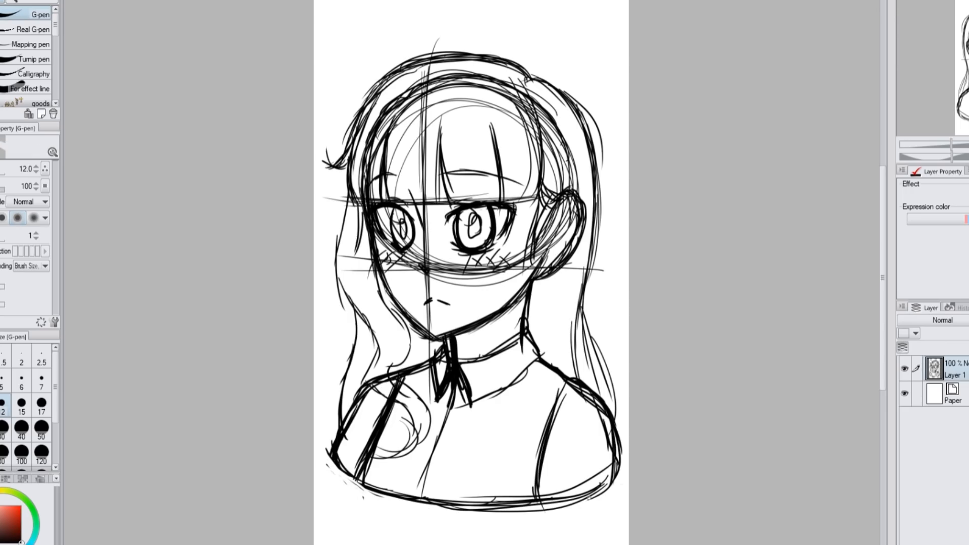
{"action": "left_click", "coordinate": [652, 3]}
Tint the sketch layer blue at 13% opacity and add a new layer above it
{"action": "left_click_drag", "start_coordinate": [968, 320], "coordinate": [968, 320]}
{"action": "left_click", "coordinate": [968, 195]}
{"action": "left_click", "coordinate": [968, 347]}
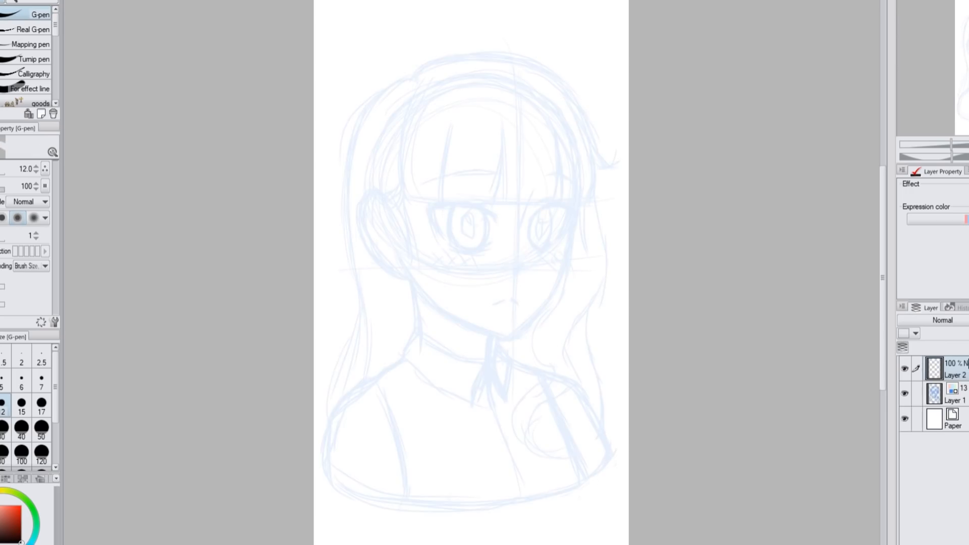
Draw a clean face contour from the far temple around the chin to the ear with the Rough pencil at size 6
{"action": "scroll", "coordinate": [518, 246], "scroll_direction": "up", "scroll_amount": 2}
{"action": "key", "text": "minus"}
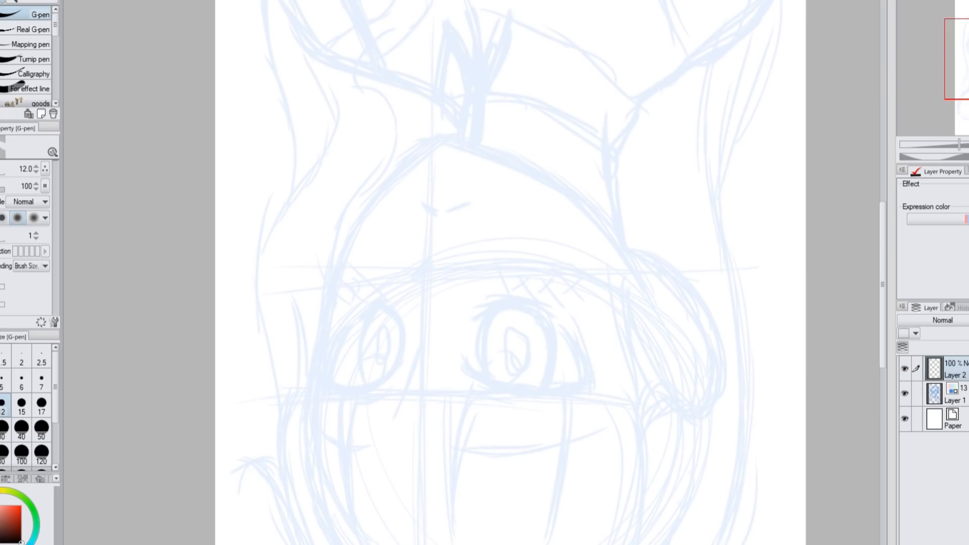
{"action": "key", "text": "p"}
{"action": "left_click", "coordinate": [30, 103]}
{"action": "left_click", "coordinate": [21, 382]}
{"action": "mouse_move", "coordinate": [444, 138]}
{"action": "left_mouse_down"}
{"action": "mouse_move", "coordinate": [408, 160]}
{"action": "mouse_move", "coordinate": [342, 262]}
{"action": "mouse_move", "coordinate": [320, 394]}
{"action": "left_mouse_up"}
{"action": "key", "text": "h"}
{"action": "key", "text": "minus"}
{"action": "mouse_move", "coordinate": [367, 182]}
{"action": "left_mouse_down"}
{"action": "mouse_move", "coordinate": [352, 342]}
{"action": "mouse_move", "coordinate": [387, 412]}
{"action": "left_mouse_up"}
{"action": "key", "text": "minus"}
{"action": "key", "text": "h"}
{"action": "key", "text": "ctrl+minus"}
{"action": "key", "text": "h"}
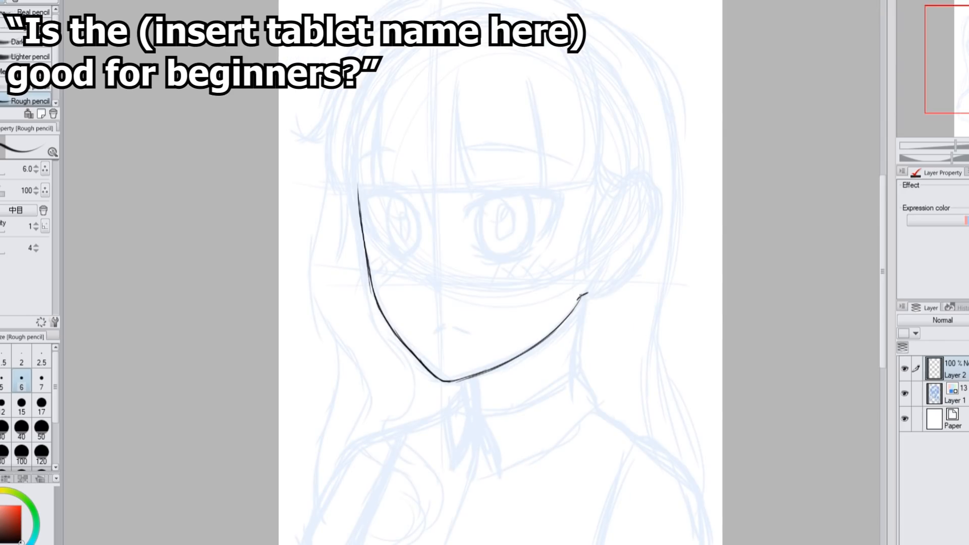
Draw clean lines for the inner ear, the neck and the collar opening
{"action": "mouse_move", "coordinate": [636, 182]}
{"action": "left_mouse_down"}
{"action": "mouse_move", "coordinate": [622, 270]}
{"action": "mouse_move", "coordinate": [630, 197]}
{"action": "left_mouse_up"}
{"action": "left_click_drag", "start_coordinate": [630, 198], "coordinate": [631, 240]}
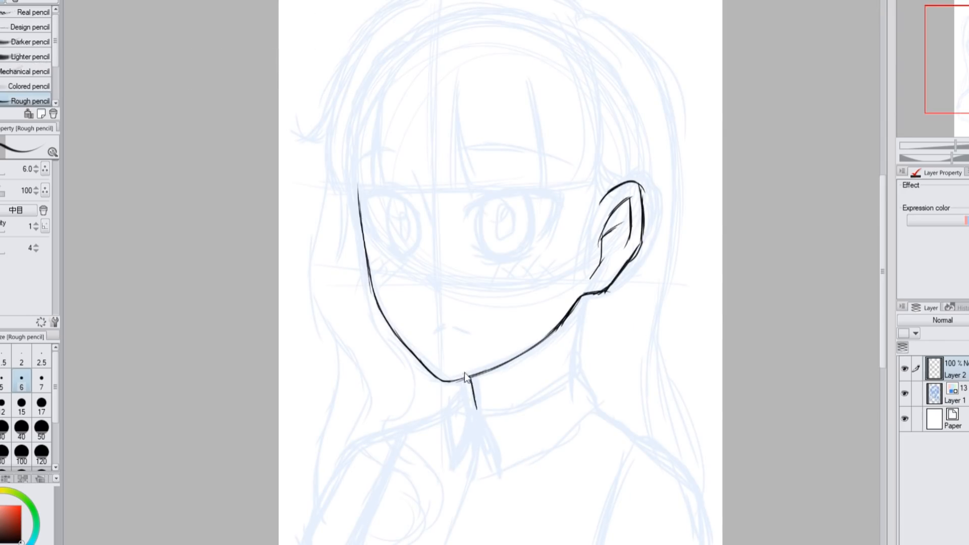
{"action": "left_click_drag", "start_coordinate": [584, 297], "coordinate": [577, 371]}
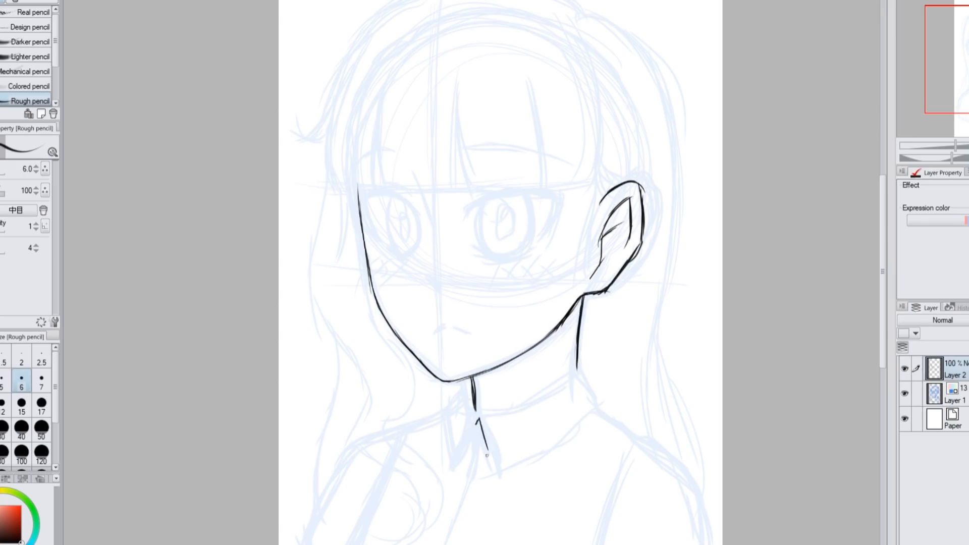
{"action": "mouse_move", "coordinate": [492, 412]}
{"action": "left_mouse_down"}
{"action": "mouse_move", "coordinate": [582, 372]}
{"action": "mouse_move", "coordinate": [495, 479]}
{"action": "left_mouse_up"}
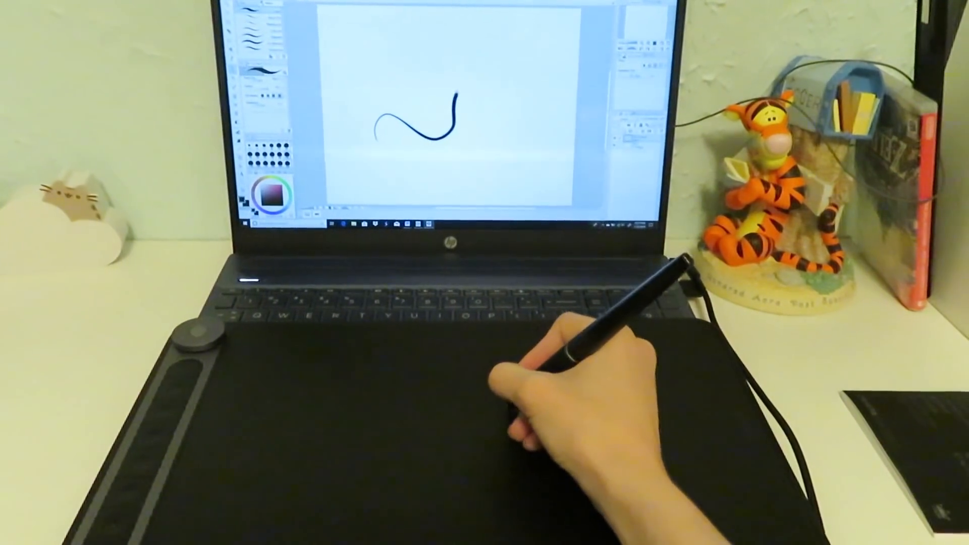
{"action": "mouse_move", "coordinate": [457, 92]}
{"action": "left_mouse_down"}
{"action": "mouse_move", "coordinate": [499, 99]}
{"action": "mouse_move", "coordinate": [498, 132]}
{"action": "left_mouse_up"}
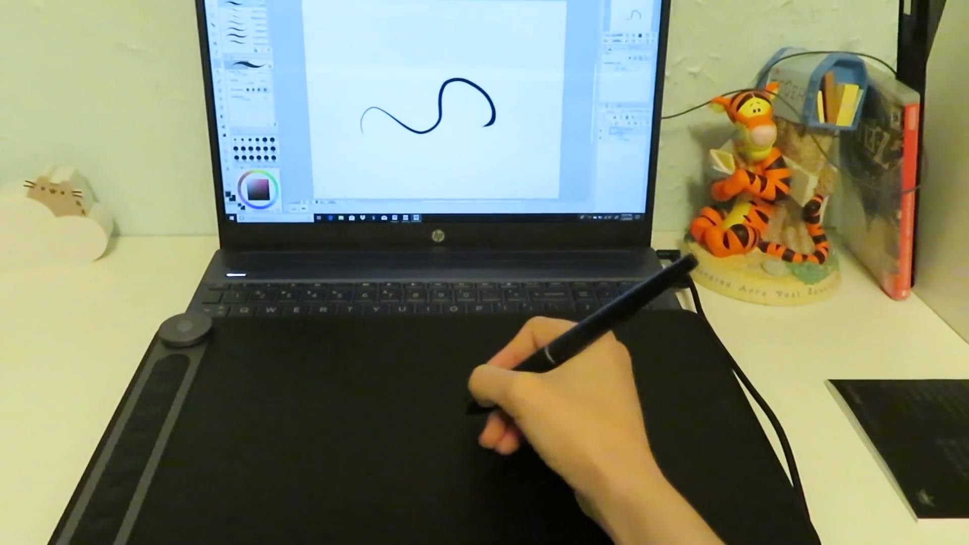
{"action": "mouse_move", "coordinate": [418, 95]}
{"action": "left_mouse_down"}
{"action": "mouse_move", "coordinate": [365, 53]}
{"action": "mouse_move", "coordinate": [400, 45]}
{"action": "mouse_move", "coordinate": [409, 29]}
{"action": "mouse_move", "coordinate": [415, 89]}
{"action": "left_mouse_up"}
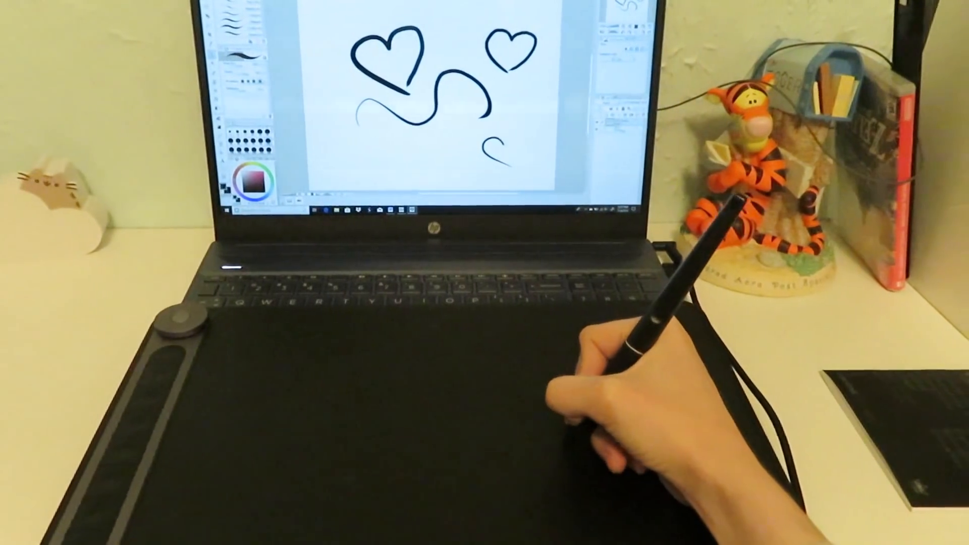
{"action": "left_click_drag", "start_coordinate": [348, 141], "coordinate": [359, 152]}
{"action": "left_click_drag", "start_coordinate": [357, 146], "coordinate": [371, 156]}
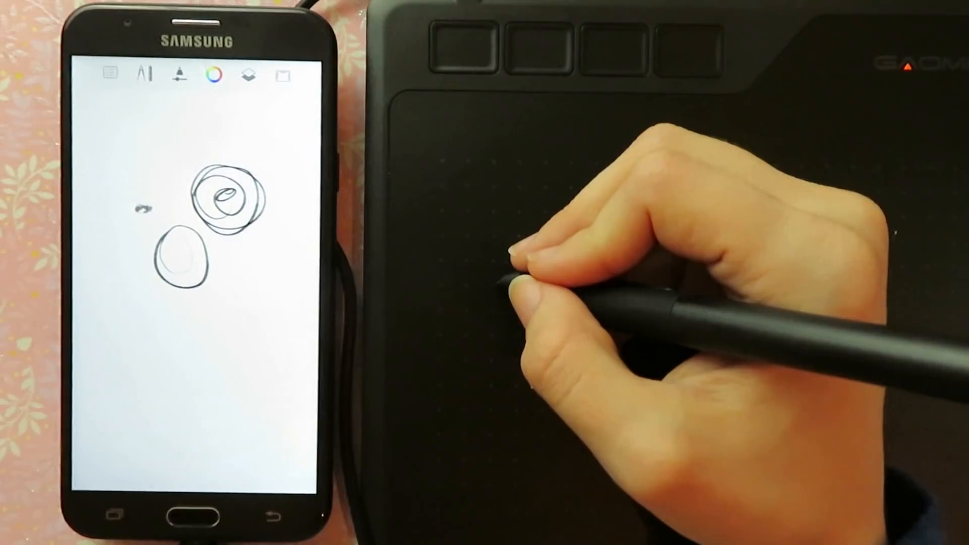
{"action": "mouse_move", "coordinate": [152, 139]}
{"action": "left_mouse_down"}
{"action": "mouse_move", "coordinate": [135, 158]}
{"action": "mouse_move", "coordinate": [118, 228]}
{"action": "mouse_move", "coordinate": [130, 264]}
{"action": "left_mouse_up"}
{"action": "left_click_drag", "start_coordinate": [159, 303], "coordinate": [176, 307]}
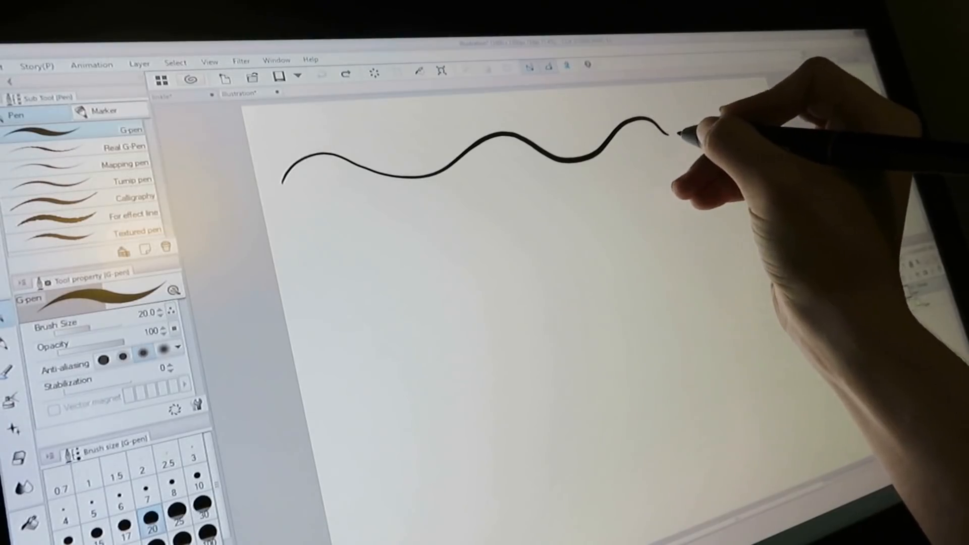
{"action": "mouse_move", "coordinate": [672, 134]}
{"action": "left_mouse_down"}
{"action": "mouse_move", "coordinate": [691, 111]}
{"action": "mouse_move", "coordinate": [711, 130]}
{"action": "mouse_move", "coordinate": [747, 121]}
{"action": "mouse_move", "coordinate": [765, 131]}
{"action": "left_mouse_up"}
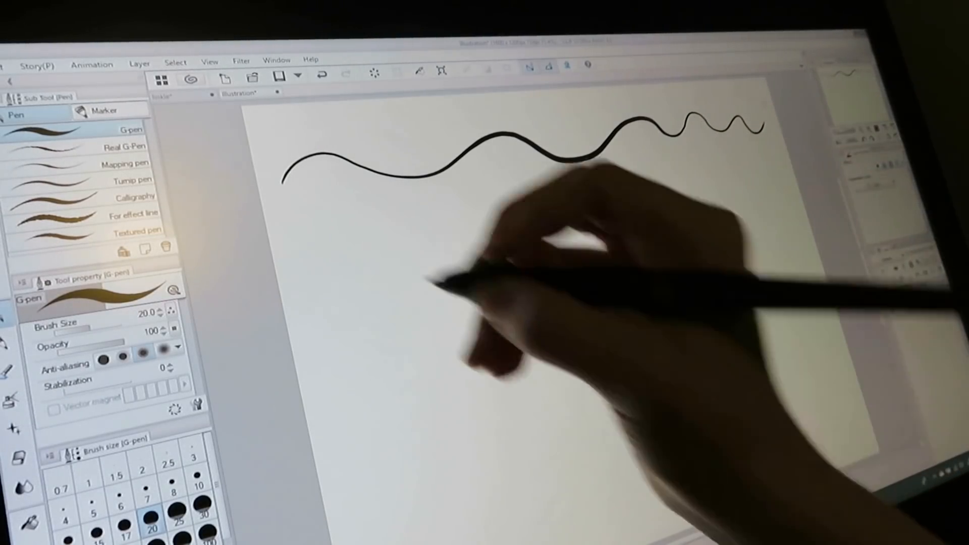
{"action": "left_click_drag", "start_coordinate": [298, 266], "coordinate": [758, 190]}
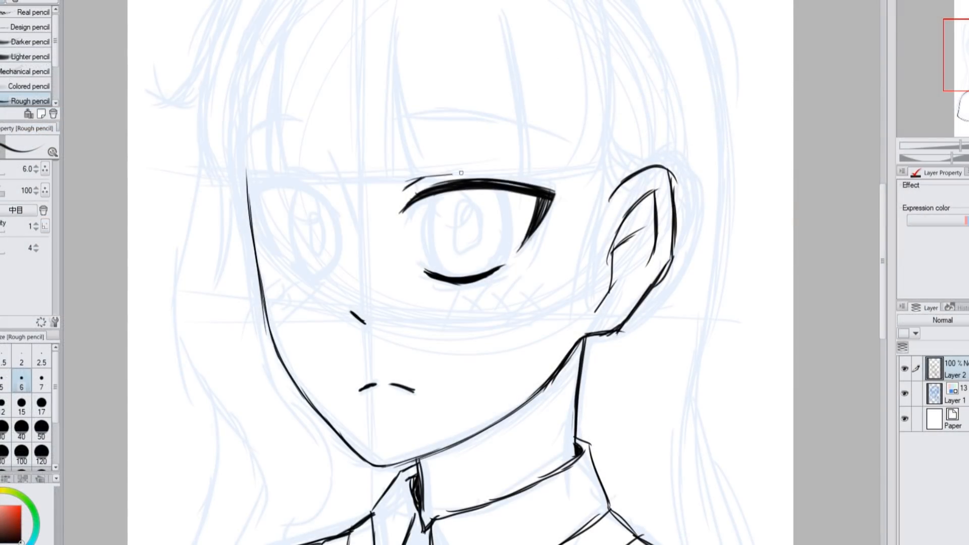
Lasso the near eye, copy it onto a new layer and mirror it across to the far side
{"action": "left_click_drag", "start_coordinate": [461, 173], "coordinate": [507, 177]}
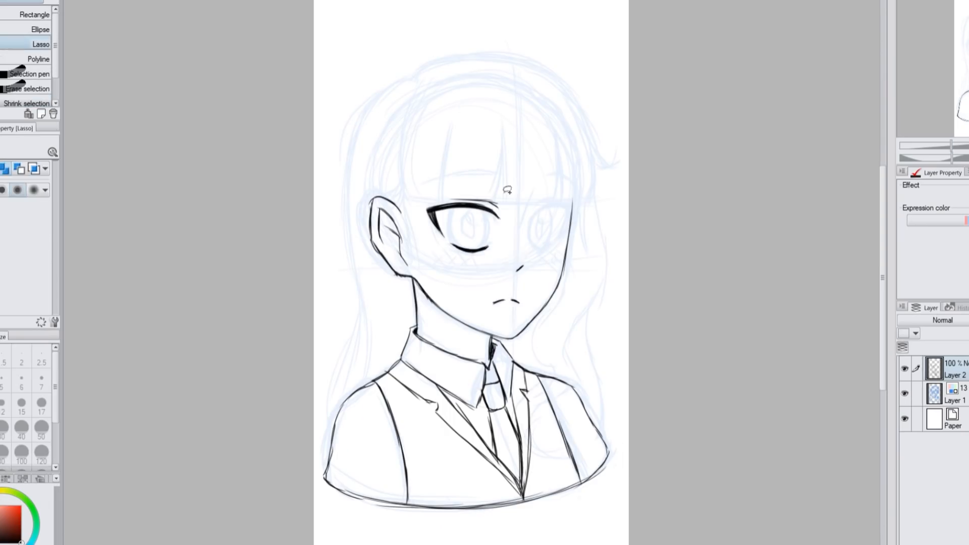
{"action": "left_click_drag", "start_coordinate": [514, 186], "coordinate": [505, 255]}
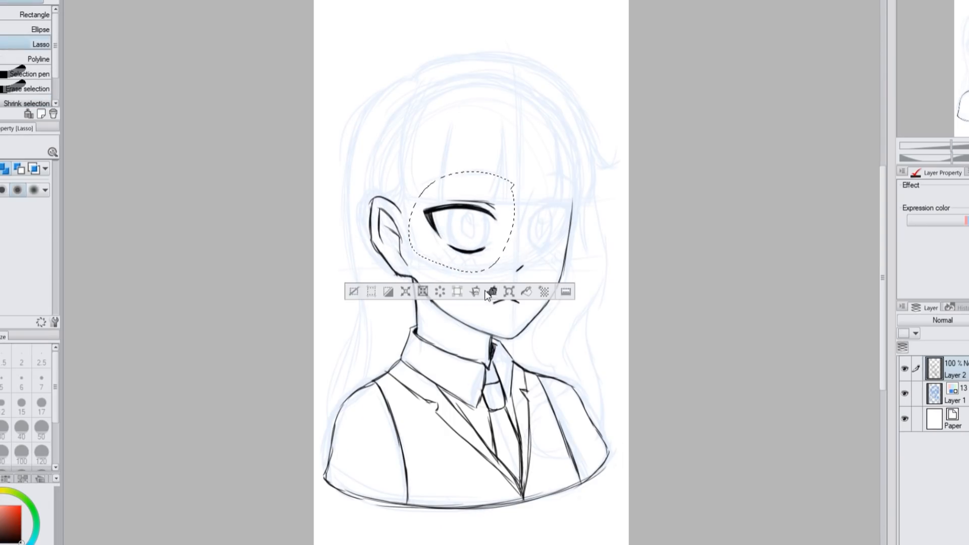
{"action": "left_click", "coordinate": [492, 292]}
{"action": "left_click", "coordinate": [508, 292]}
{"action": "key", "text": "ctrl+plus"}
{"action": "left_click_drag", "start_coordinate": [382, 199], "coordinate": [621, 199]}
Narrow and reshape the mirrored eye to match the far eye of the sketch and apply the transformation
{"action": "left_click_drag", "start_coordinate": [570, 244], "coordinate": [529, 266]}
{"action": "left_click_drag", "start_coordinate": [539, 129], "coordinate": [543, 130]}
{"action": "left_click_drag", "start_coordinate": [623, 130], "coordinate": [629, 132]}
{"action": "key", "text": "h"}
{"action": "left_click_drag", "start_coordinate": [314, 132], "coordinate": [317, 127]}
{"action": "left_click_drag", "start_coordinate": [403, 128], "coordinate": [405, 133]}
{"action": "left_click_drag", "start_coordinate": [414, 267], "coordinate": [410, 270]}
{"action": "key", "text": "Return"}
{"action": "key", "text": "h"}
{"action": "left_click", "coordinate": [470, 294]}
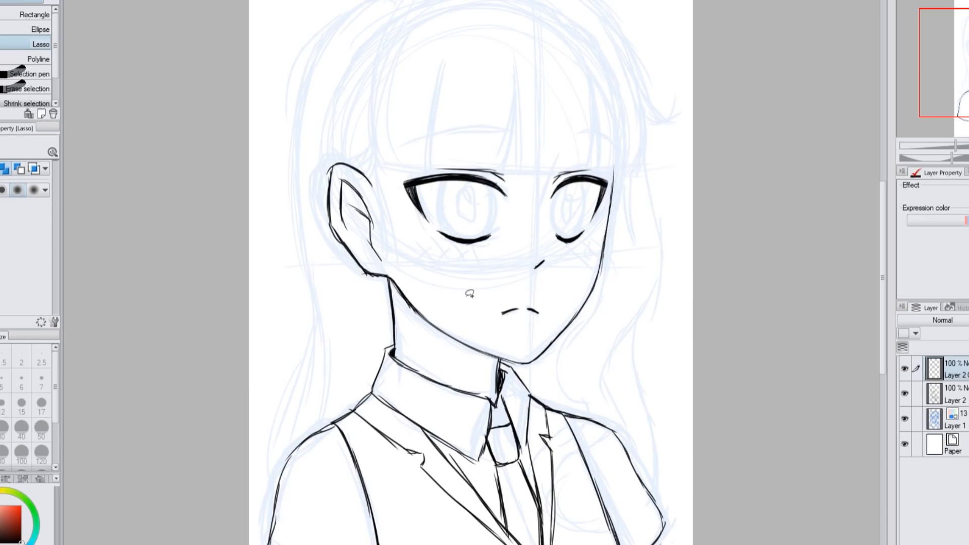
Lasso the mouth and transform it into a slightly adjusted position on the face
{"action": "key", "text": "ctrl+minus"}
{"action": "left_click_drag", "start_coordinate": [520, 285], "coordinate": [528, 302]}
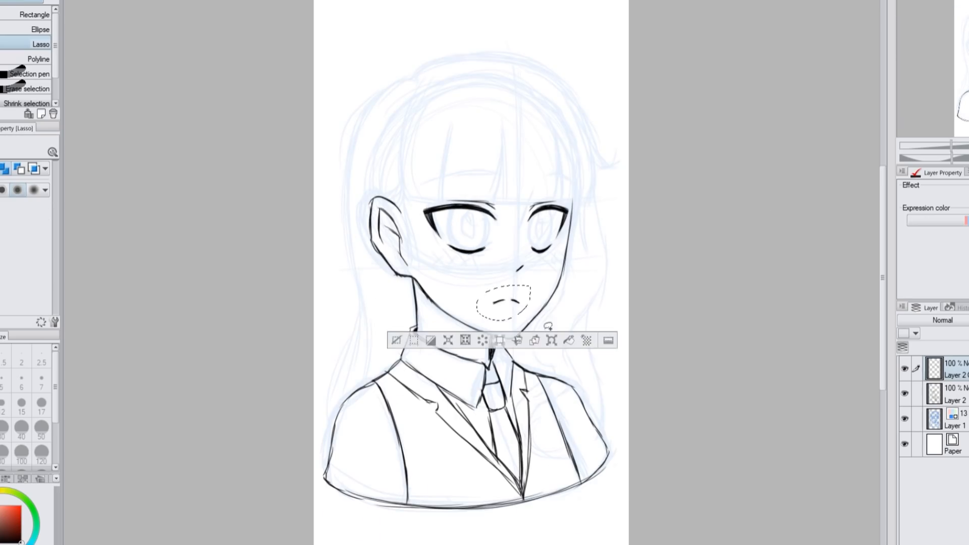
{"action": "key", "text": "ctrl+t"}
{"action": "key", "text": "Return"}
{"action": "left_click", "coordinate": [432, 312]}
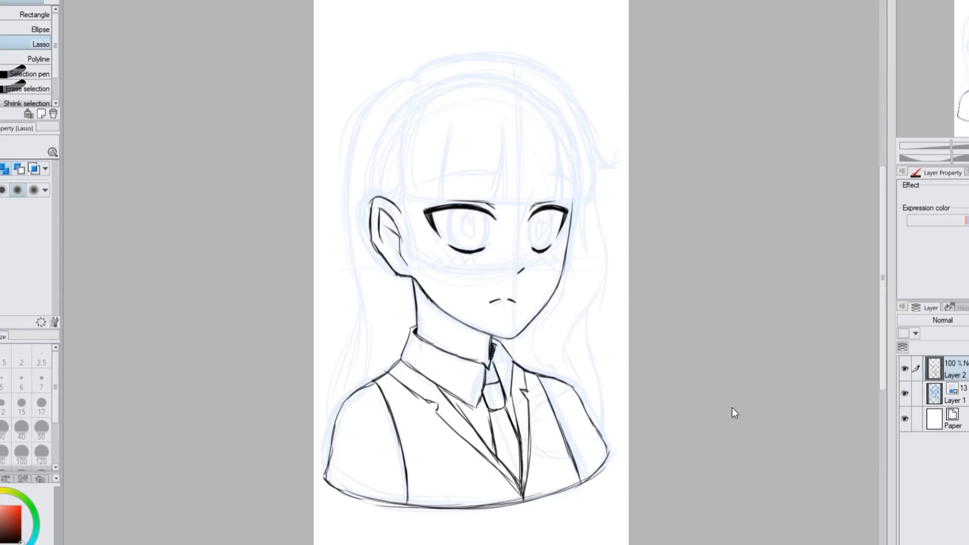
Add a new layer above the line art for the irises
{"action": "key", "text": "p"}
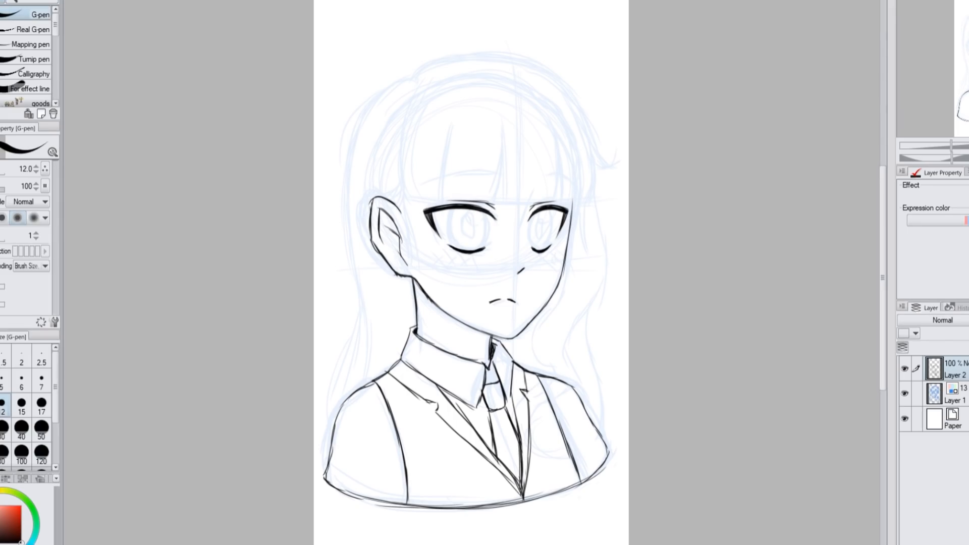
{"action": "left_click", "coordinate": [900, 367]}
{"action": "key", "text": "ctrl+plus"}
{"action": "key", "text": "ctrl+plus"}
{"action": "key", "text": "ctrl+plus"}
{"action": "key", "text": "ctrl+shift+n"}
Draw an outlined ellipse as the far eye's iris and nudge it into place between the eyelids
{"action": "key", "text": "u"}
{"action": "left_click", "coordinate": [18, 169]}
{"action": "key", "text": "bracketleft"}
{"action": "key", "text": "bracketleft"}
{"action": "key", "text": "ctrl+z"}
{"action": "left_click_drag", "start_coordinate": [591, 134], "coordinate": [642, 219]}
{"action": "key", "text": "bracketleft"}
{"action": "left_click", "coordinate": [640, 223]}
{"action": "key", "text": "k"}
{"action": "left_click_drag", "start_coordinate": [467, 71], "coordinate": [471, 71]}
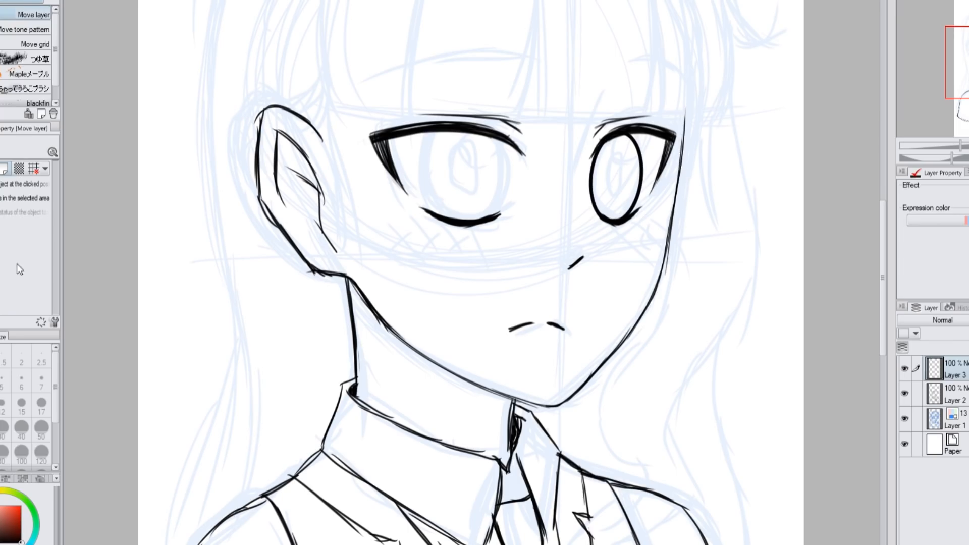
Draw an outlined ellipse as the near eye's iris and adjust its fit with a selection transform
{"action": "key", "text": "u"}
{"action": "left_click_drag", "start_coordinate": [416, 131], "coordinate": [491, 222]}
{"action": "left_click", "coordinate": [433, 98]}
{"action": "key", "text": "m"}
{"action": "left_click_drag", "start_coordinate": [412, 103], "coordinate": [399, 121]}
{"action": "key", "text": "ctrl+t"}
{"action": "key", "text": "Return"}
{"action": "key", "text": "ctrl+d"}
Try adding an elliptical pupil inside the near eye's iris, undoing each attempt
{"action": "key", "text": "u"}
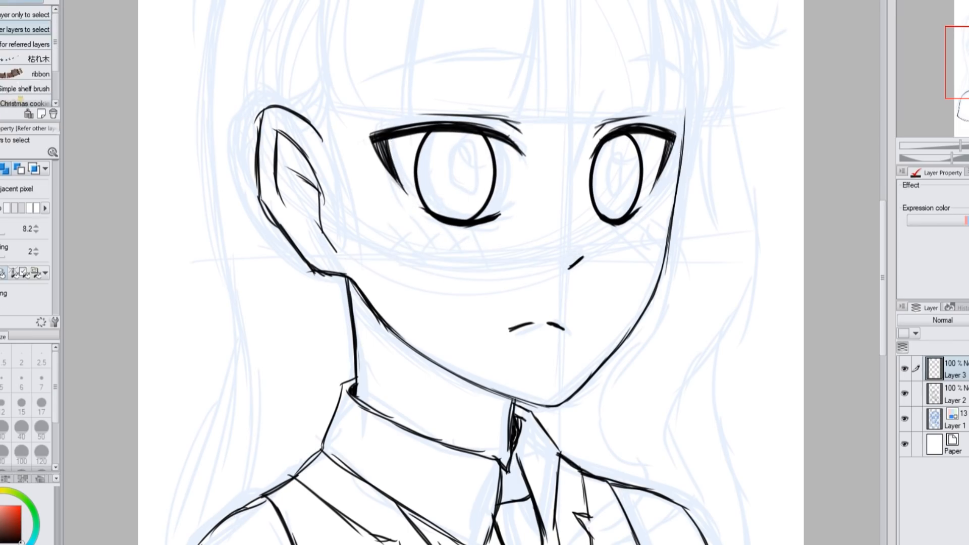
{"action": "left_click", "coordinate": [3, 170]}
{"action": "left_click_drag", "start_coordinate": [437, 141], "coordinate": [472, 203]}
{"action": "key", "text": "ctrl+z"}
{"action": "left_click_drag", "start_coordinate": [435, 141], "coordinate": [474, 196]}
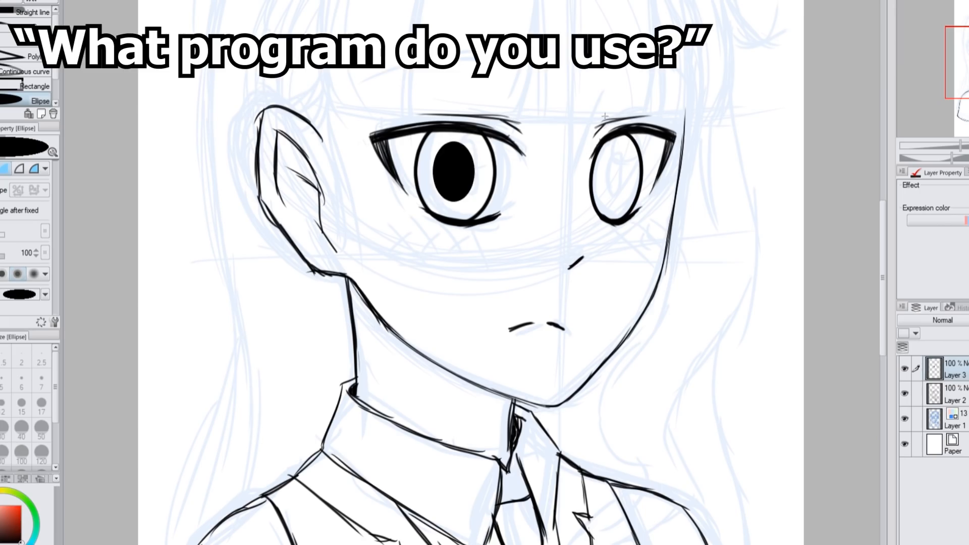
{"action": "key", "text": "ctrl+z"}
{"action": "key", "text": "ctrl+z"}
{"action": "left_click_drag", "start_coordinate": [436, 140], "coordinate": [474, 201]}
{"action": "key", "text": "ctrl+z"}
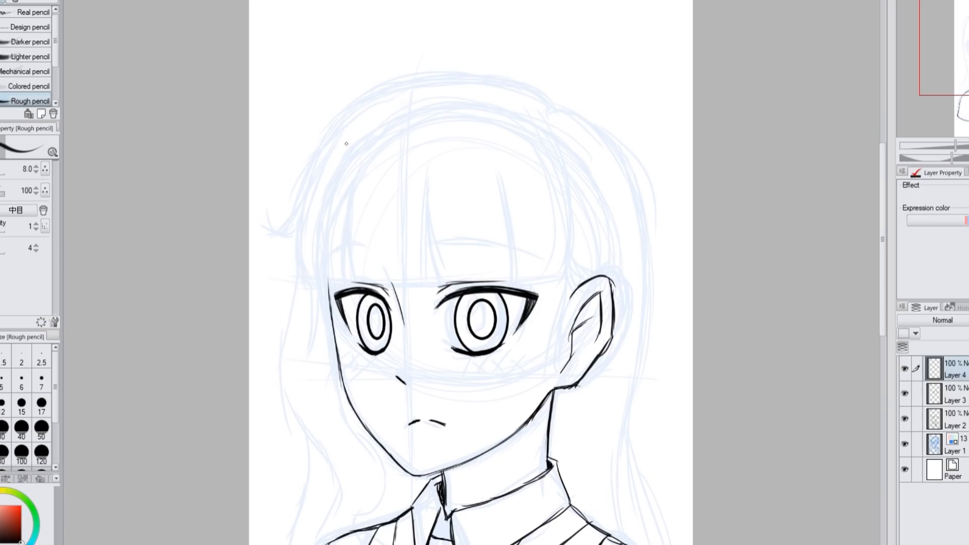
Draw the straight-cut fringe with its strand lines, plus the hair strands in front of the ear
{"action": "left_click_drag", "start_coordinate": [345, 142], "coordinate": [305, 273]}
{"action": "mouse_move", "coordinate": [359, 176]}
{"action": "left_mouse_down"}
{"action": "mouse_move", "coordinate": [343, 280]}
{"action": "mouse_move", "coordinate": [445, 286]}
{"action": "left_mouse_up"}
{"action": "mouse_move", "coordinate": [428, 178]}
{"action": "left_mouse_down"}
{"action": "mouse_move", "coordinate": [437, 280]}
{"action": "mouse_move", "coordinate": [517, 281]}
{"action": "left_mouse_up"}
{"action": "mouse_move", "coordinate": [500, 177]}
{"action": "left_mouse_down"}
{"action": "mouse_move", "coordinate": [516, 281]}
{"action": "mouse_move", "coordinate": [566, 286]}
{"action": "left_mouse_up"}
{"action": "left_click_drag", "start_coordinate": [555, 174], "coordinate": [567, 281]}
{"action": "left_click_drag", "start_coordinate": [562, 198], "coordinate": [566, 288]}
{"action": "key", "text": "h"}
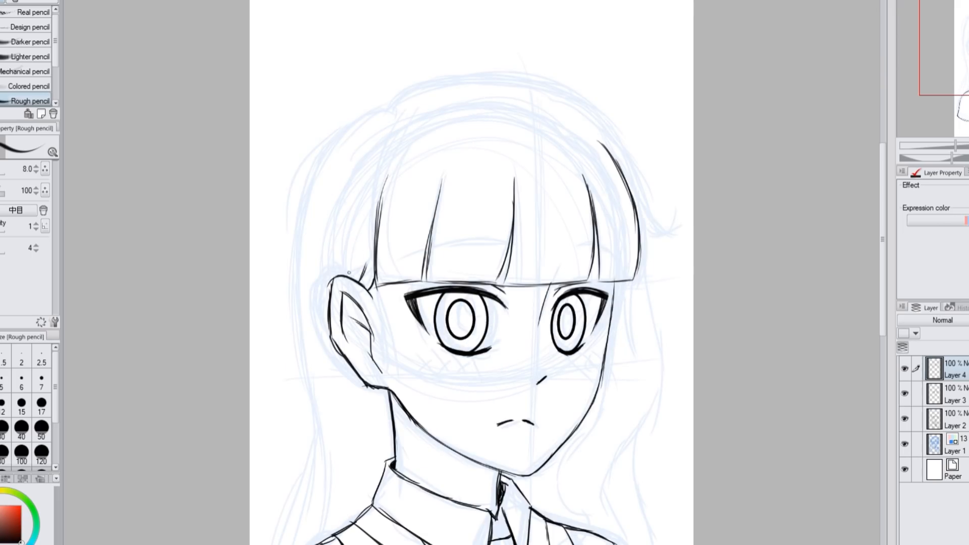
{"action": "left_click_drag", "start_coordinate": [376, 287], "coordinate": [398, 364]}
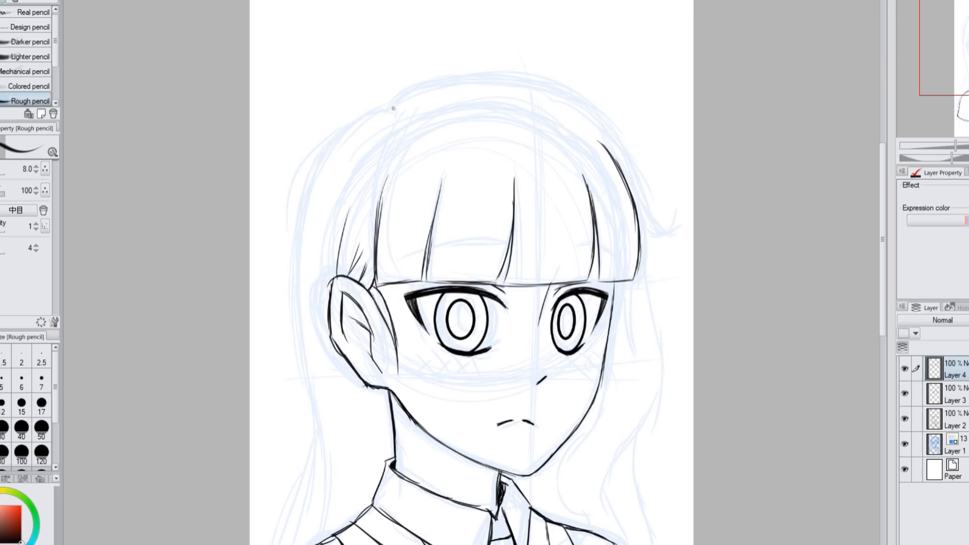
Draw the crown outline with its flicked tip and the long wavy lock falling beside the far cheek
{"action": "mouse_move", "coordinate": [388, 108]}
{"action": "left_mouse_down"}
{"action": "mouse_move", "coordinate": [510, 72]}
{"action": "mouse_move", "coordinate": [631, 164]}
{"action": "mouse_move", "coordinate": [671, 239]}
{"action": "mouse_move", "coordinate": [687, 218]}
{"action": "left_mouse_up"}
{"action": "key", "text": "ctrl+minus"}
{"action": "left_click_drag", "start_coordinate": [599, 173], "coordinate": [536, 437]}
{"action": "left_click_drag", "start_coordinate": [568, 283], "coordinate": [534, 412]}
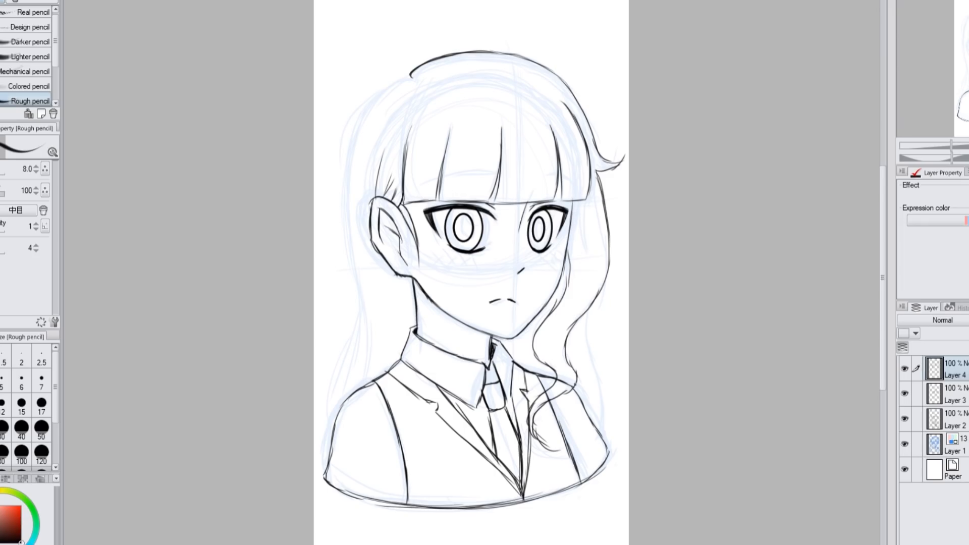
{"action": "left_click_drag", "start_coordinate": [586, 309], "coordinate": [609, 448]}
{"action": "left_click_drag", "start_coordinate": [578, 336], "coordinate": [588, 412]}
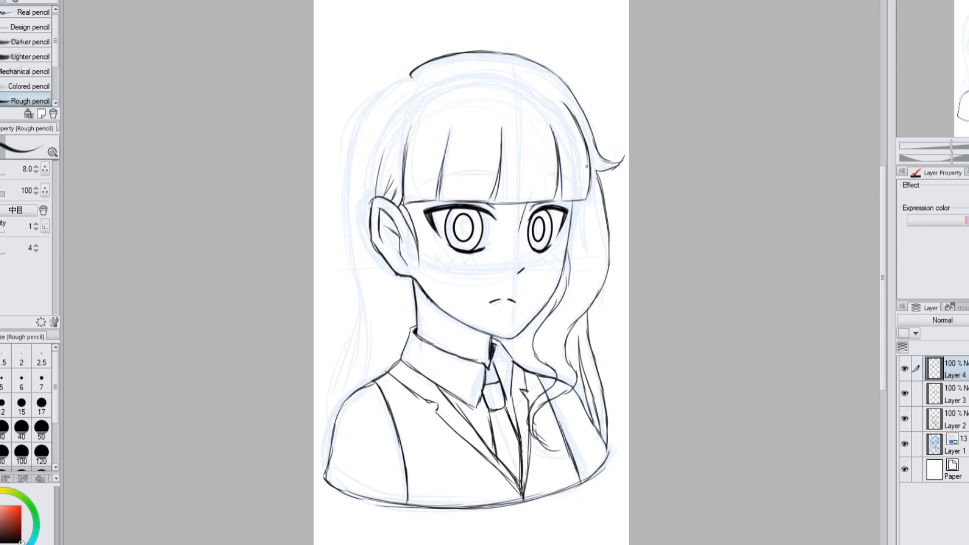
Draw the long straight hair falling behind the ear and over the near shoulder, with inner strand lines
{"action": "key", "text": "h"}
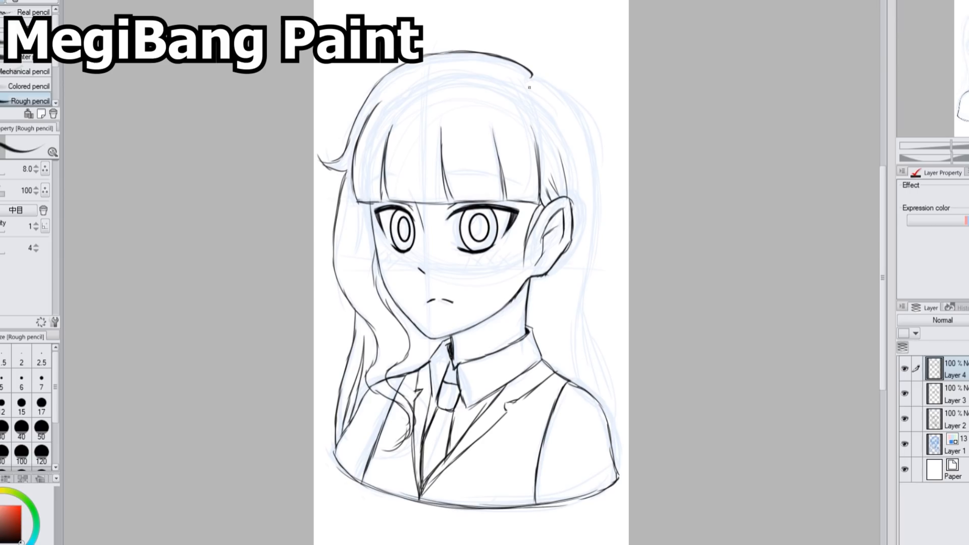
{"action": "mouse_move", "coordinate": [582, 119]}
{"action": "left_mouse_down"}
{"action": "mouse_move", "coordinate": [598, 227]}
{"action": "mouse_move", "coordinate": [582, 350]}
{"action": "left_mouse_up"}
{"action": "left_click_drag", "start_coordinate": [591, 272], "coordinate": [580, 355]}
{"action": "left_click_drag", "start_coordinate": [566, 254], "coordinate": [557, 373]}
{"action": "key", "text": "ctrl+z"}
{"action": "left_click_drag", "start_coordinate": [544, 314], "coordinate": [551, 371]}
{"action": "left_click_drag", "start_coordinate": [545, 294], "coordinate": [548, 356]}
{"action": "left_click_drag", "start_coordinate": [588, 291], "coordinate": [612, 416]}
{"action": "key", "text": "ctrl+z"}
{"action": "left_click_drag", "start_coordinate": [595, 259], "coordinate": [615, 483]}
Hide the blue sketch layer and erase the jacket line overlapping the wavy lock on Layer 2
{"action": "left_click", "coordinate": [968, 158]}
{"action": "left_click", "coordinate": [905, 444]}
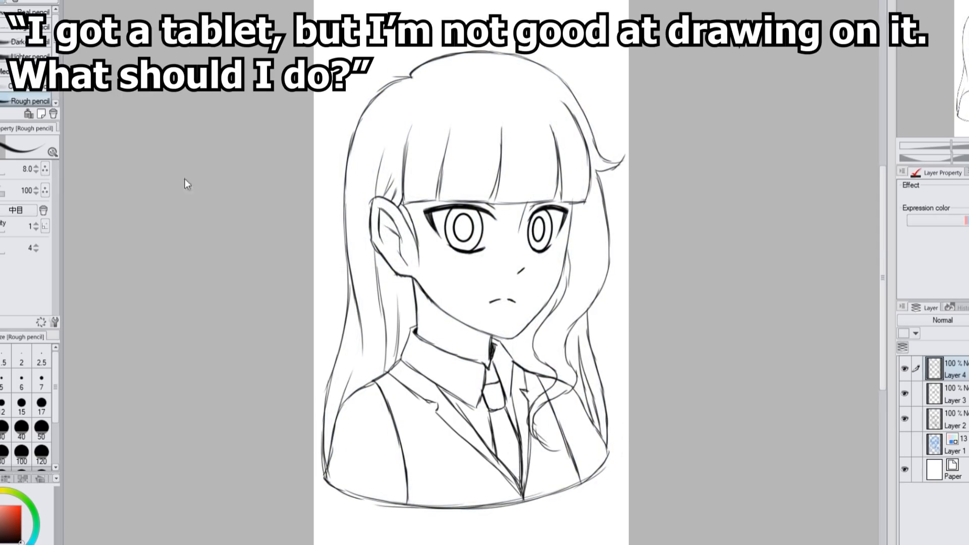
{"action": "left_click", "coordinate": [905, 418]}
{"action": "left_click", "coordinate": [904, 418]}
{"action": "left_click", "coordinate": [954, 420]}
{"action": "left_click_drag", "start_coordinate": [566, 385], "coordinate": [572, 382]}
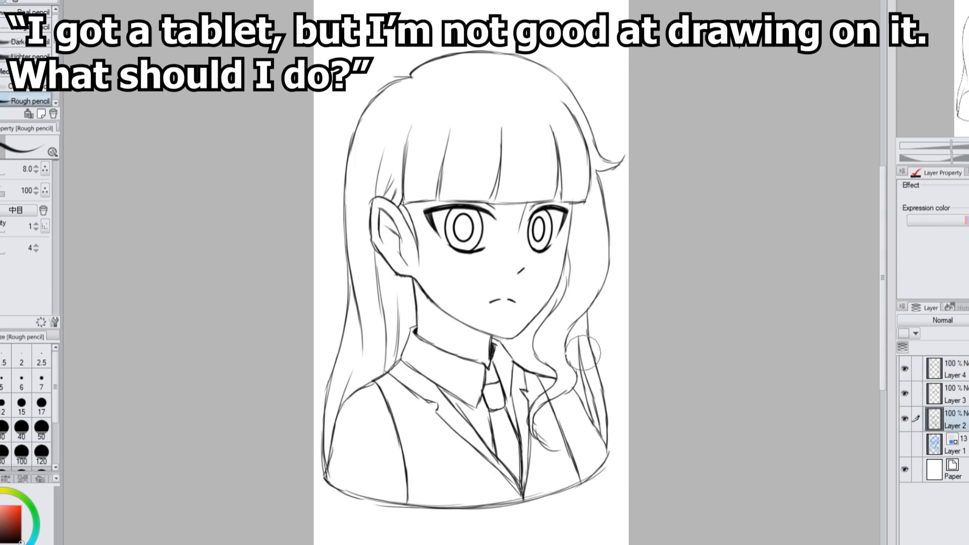
Add a layer above the line art and draw a solid black cross earring hanging from the earlobe
{"action": "left_click", "coordinate": [954, 369]}
{"action": "key", "text": "ctrl+shift+n"}
{"action": "key", "text": "ctrl+plus"}
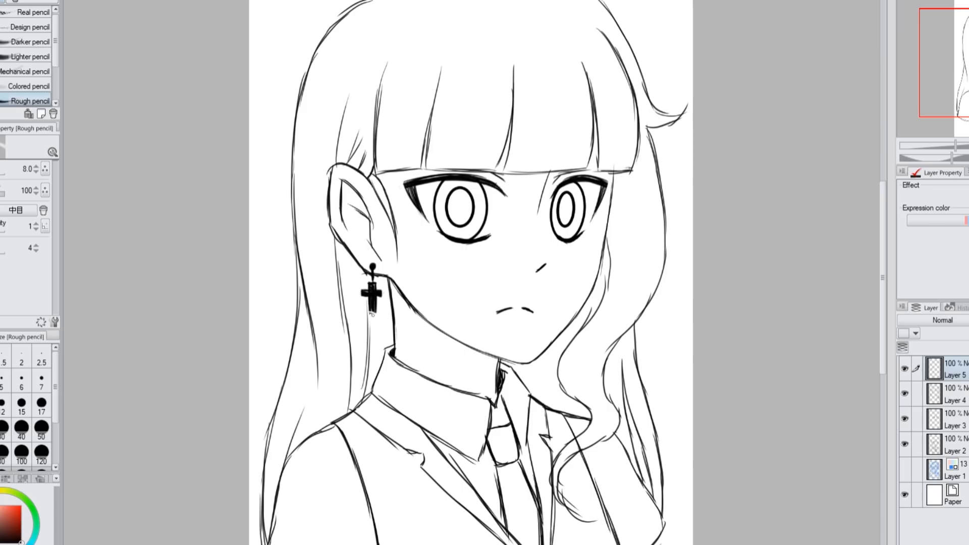
Add a new flat-colour layer between the line art and the hidden sketch layer
{"action": "key", "text": "ctrl+minus"}
{"action": "left_click", "coordinate": [954, 471]}
{"action": "key", "text": "ctrl+shift+n"}
{"action": "key", "text": "w"}
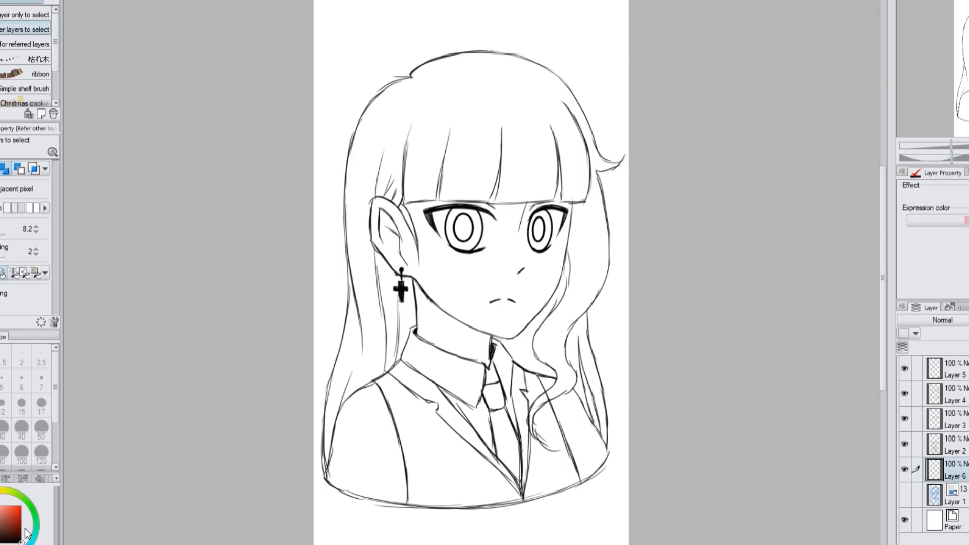
{"action": "left_click", "coordinate": [0, 496]}
Add a layer directly above the hidden sketch and fill all the hair areas with light lavender
{"action": "left_click", "coordinate": [954, 496]}
{"action": "key", "text": "ctrl+shift+n"}
{"action": "left_click", "coordinate": [0, 544]}
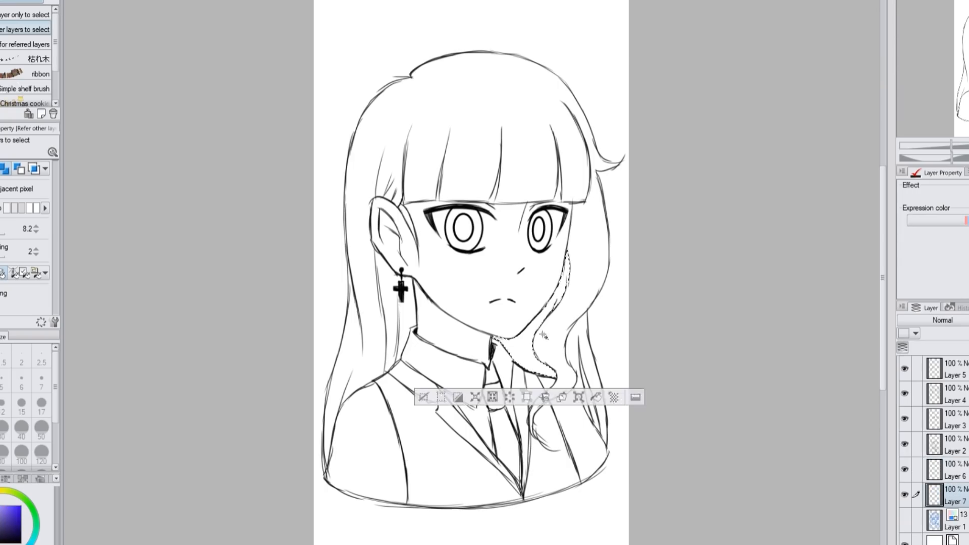
{"action": "left_click", "coordinate": [430, 162]}
{"action": "key", "text": "alt+Delete"}
{"action": "key", "text": "ctrl+d"}
{"action": "left_click", "coordinate": [539, 406]}
{"action": "key", "text": "alt+Delete"}
{"action": "key", "text": "ctrl+d"}
Fill the face, ear and neck with a light peach skin tone on a new layer
{"action": "left_click", "coordinate": [0, 496]}
{"action": "left_click", "coordinate": [445, 328]}
{"action": "key", "text": "ctrl+shift+n"}
{"action": "left_click", "coordinate": [468, 289]}
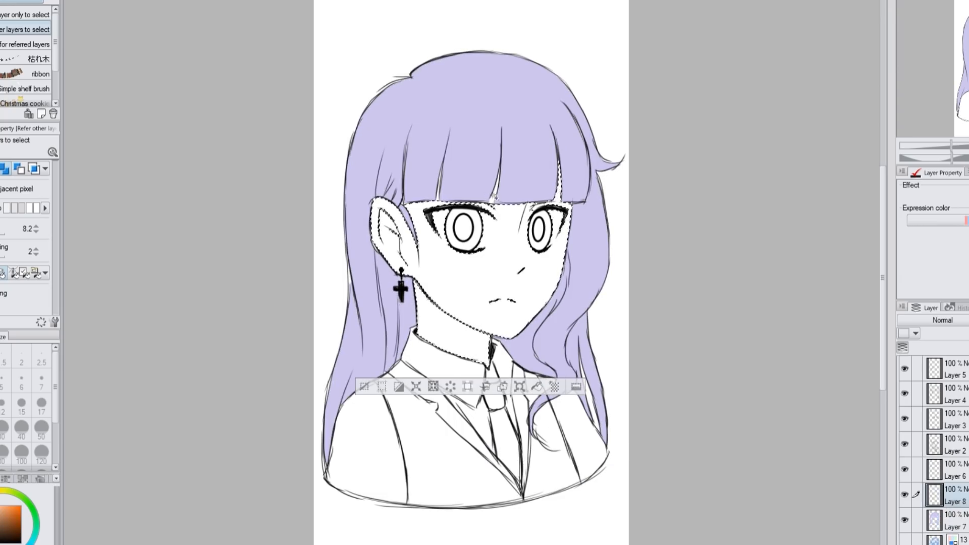
{"action": "key", "text": "alt+Delete"}
{"action": "key", "text": "ctrl+d"}
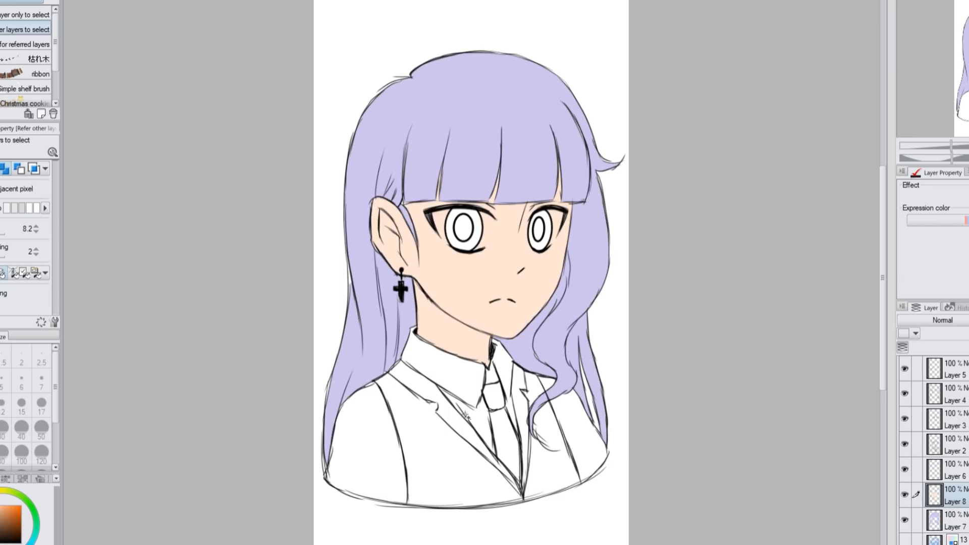
Add a clothing layer and select the collar, shirt, tie and jacket areas
{"action": "key", "text": "ctrl+shift+n"}
{"action": "left_click", "coordinate": [464, 372]}
{"action": "left_click", "coordinate": [473, 424]}
{"action": "left_click", "coordinate": [497, 397]}
{"action": "left_click", "coordinate": [505, 364]}
{"action": "left_click", "coordinate": [583, 434]}
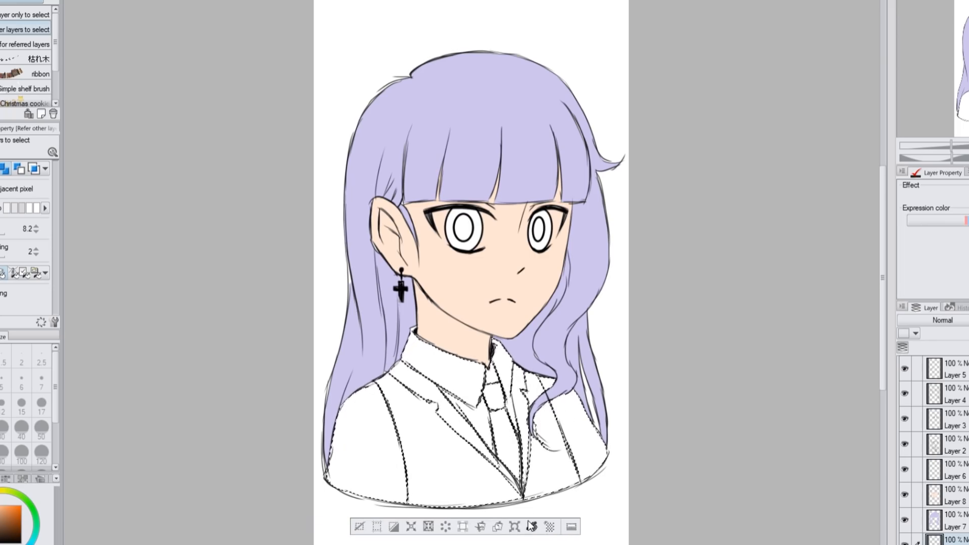
Shade the lower jacket, tie and sleeve folds with faint bluish-violet strokes of the Soft airbrush at density 11
{"action": "key", "text": "b"}
{"action": "left_click", "coordinate": [18, 544]}
{"action": "left_click", "coordinate": [41, 382]}
{"action": "scroll", "coordinate": [34, 459], "scroll_direction": "down", "scroll_amount": 3}
{"action": "left_click", "coordinate": [42, 457]}
{"action": "left_click", "coordinate": [41, 432]}
{"action": "left_click_drag", "start_coordinate": [347, 539], "coordinate": [541, 498]}
{"action": "key", "text": "ctrl+z"}
{"action": "left_click", "coordinate": [1, 218]}
{"action": "left_click_drag", "start_coordinate": [475, 510], "coordinate": [277, 544]}
{"action": "key", "text": "ctrl+d"}
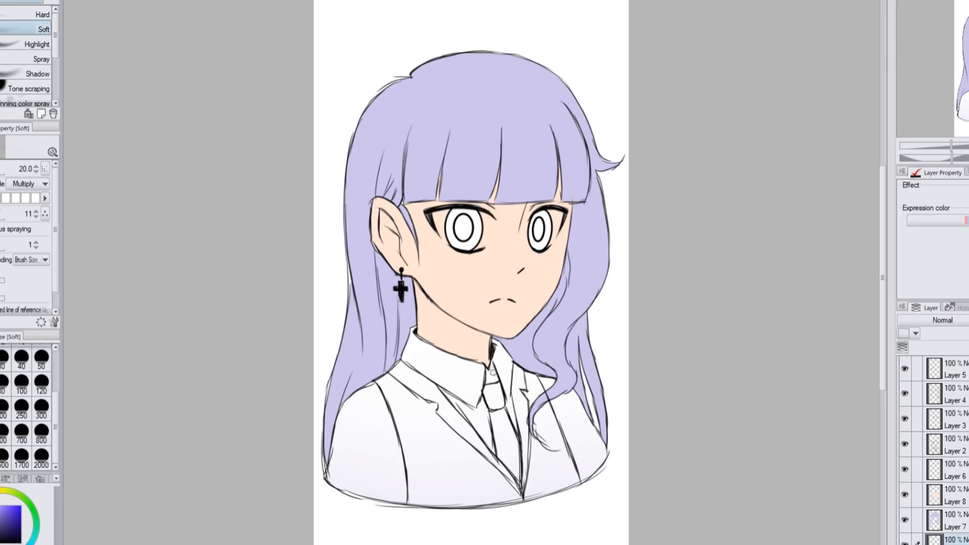
{"action": "left_click_drag", "start_coordinate": [558, 453], "coordinate": [579, 477]}
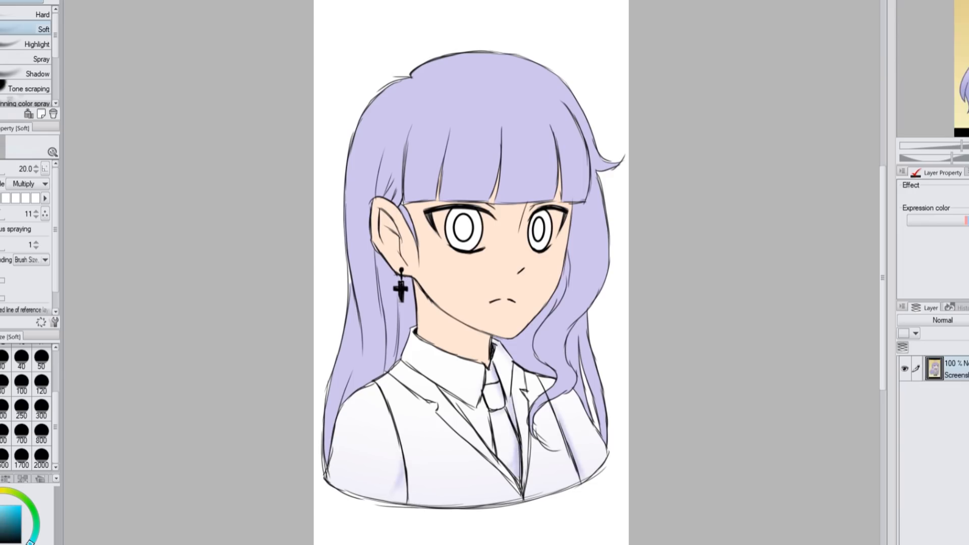
Fill the near eye's outer iris with light cyan and its inner ellipse with light pink
{"action": "key", "text": "w"}
{"action": "left_click", "coordinate": [463, 228]}
{"action": "left_click", "coordinate": [479, 225]}
{"action": "left_click", "coordinate": [526, 270]}
{"action": "left_click", "coordinate": [249, 315]}
{"action": "left_click", "coordinate": [1, 535]}
{"action": "left_click", "coordinate": [464, 230]}
{"action": "left_click", "coordinate": [524, 259]}
{"action": "left_click", "coordinate": [249, 128]}
Fill the far eye's inner ellipse with light pink and its outer iris with light blue
{"action": "left_click", "coordinate": [539, 230]}
{"action": "left_click", "coordinate": [598, 260]}
{"action": "left_click", "coordinate": [256, 149]}
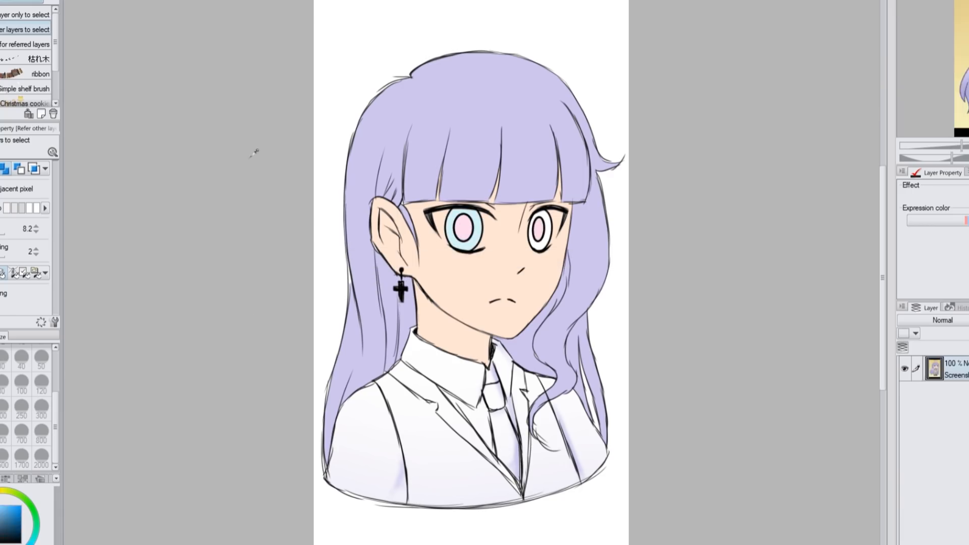
{"action": "left_click", "coordinate": [547, 233]}
{"action": "left_click", "coordinate": [599, 270]}
{"action": "left_click", "coordinate": [252, 146]}
Recolour the near eye's outer iris light pink and its inner ellipse light cyan
{"action": "left_click", "coordinate": [476, 232]}
{"action": "left_click", "coordinate": [522, 269]}
{"action": "left_click", "coordinate": [250, 303]}
{"action": "left_click", "coordinate": [1, 535]}
{"action": "left_click", "coordinate": [470, 230]}
{"action": "left_click", "coordinate": [525, 259]}
{"action": "left_click", "coordinate": [252, 283]}
Paint the whites of both eyes on a new layer above the skin with a size 30 Soft airbrush, at 88% layer opacity
{"action": "left_click", "coordinate": [954, 544]}
{"action": "key", "text": "ctrl+plus"}
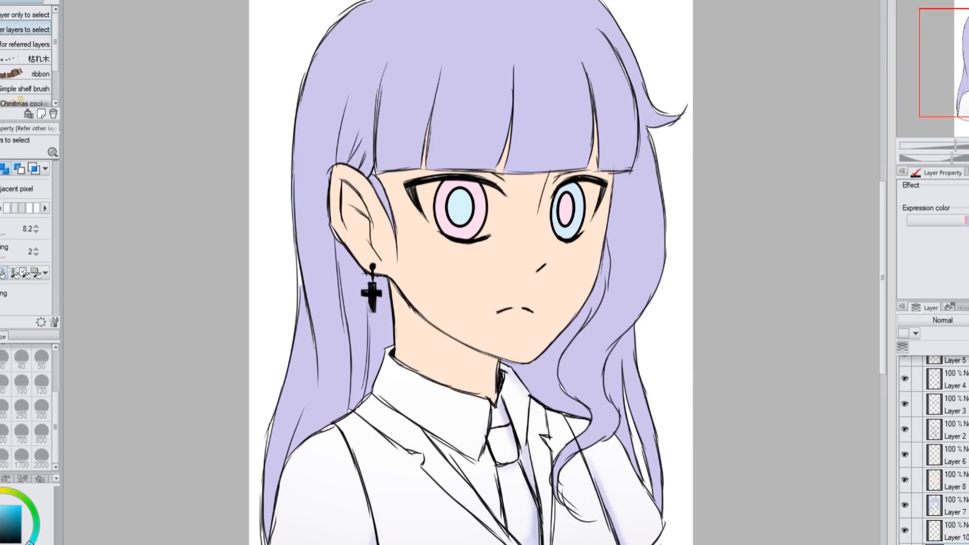
{"action": "key", "text": "b"}
{"action": "key", "text": "bracketleft"}
{"action": "left_click", "coordinate": [30, 183]}
{"action": "left_click", "coordinate": [40, 195]}
{"action": "left_click", "coordinate": [3, 358]}
{"action": "left_click", "coordinate": [3, 215]}
{"action": "left_click", "coordinate": [955, 533]}
{"action": "key", "text": "ctrl+shift+n"}
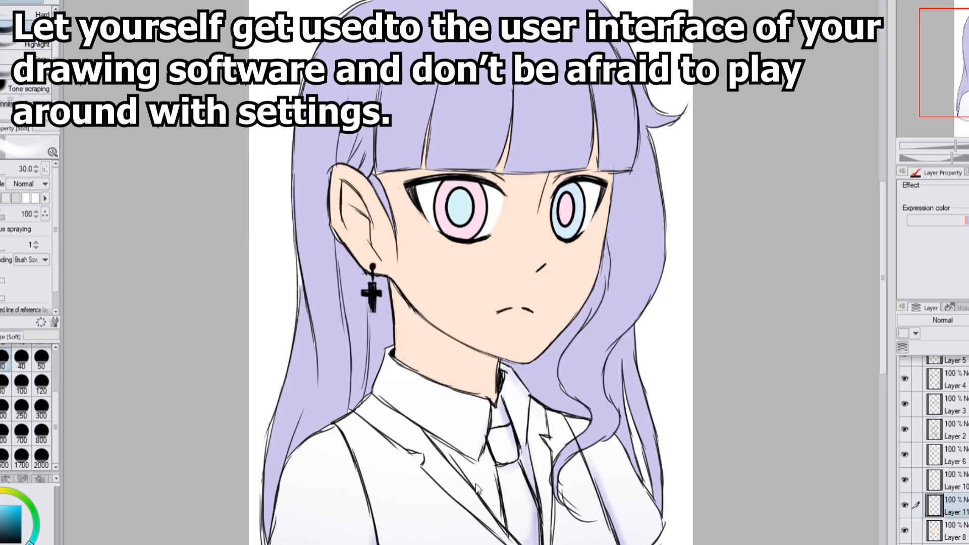
{"action": "left_click_drag", "start_coordinate": [968, 320], "coordinate": [968, 320]}
Add a new shading layer above the clothing colour and set its blending mode to Multiply
{"action": "left_click", "coordinate": [954, 480]}
{"action": "key", "text": "ctrl+shift+n"}
{"action": "left_click", "coordinate": [942, 321]}
{"action": "left_click", "coordinate": [940, 87]}
Outline the upper-eyelid shadow edges across both eyes in dark blue-grey with the G-pen at size 12
{"action": "key", "text": "p"}
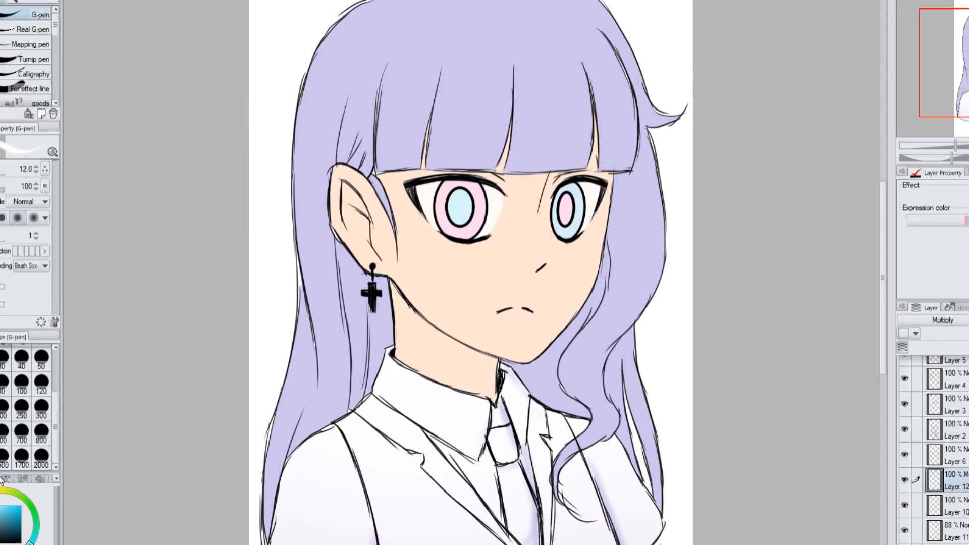
{"action": "left_click", "coordinate": [6, 479]}
{"action": "left_click", "coordinate": [39, 541]}
{"action": "left_click_drag", "start_coordinate": [555, 208], "coordinate": [578, 204]}
{"action": "left_click_drag", "start_coordinate": [441, 203], "coordinate": [501, 202]}
{"action": "key", "text": "ctrl+z"}
{"action": "key", "text": "ctrl+z"}
{"action": "left_click_drag", "start_coordinate": [418, 202], "coordinate": [501, 199]}
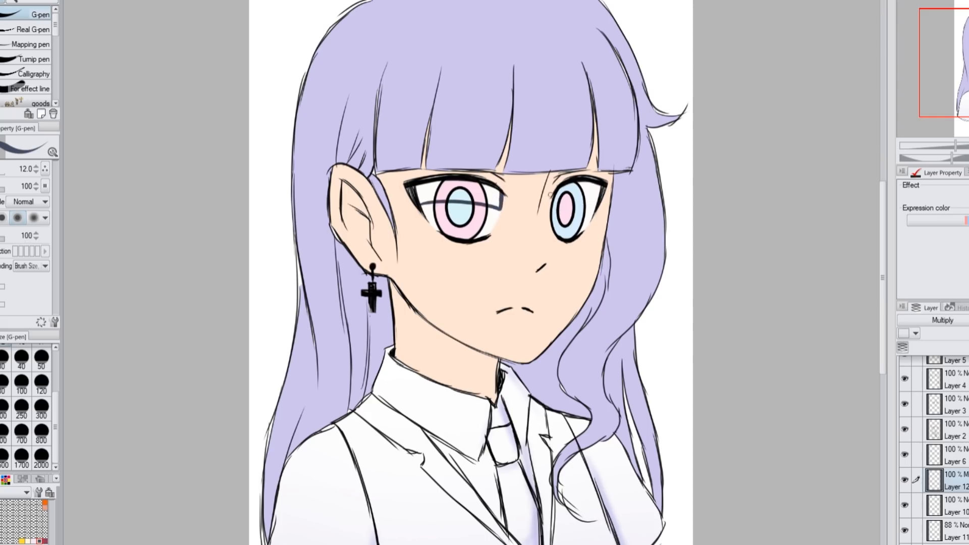
Fill the shadow areas beneath the upper eyelids of both eyes with dark blue-grey
{"action": "key", "text": "w"}
{"action": "left_click", "coordinate": [460, 184]}
{"action": "left_click", "coordinate": [494, 196], "text": "shift"}
{"action": "left_click", "coordinate": [569, 187], "text": "shift"}
{"action": "left_click", "coordinate": [595, 194], "text": "shift"}
{"action": "key", "text": "alt+Delete"}
{"action": "key", "text": "ctrl+d"}
Draw the neck shadow's edge in dark purple and fill the shaded neck and inner hair areas
{"action": "key", "text": "p"}
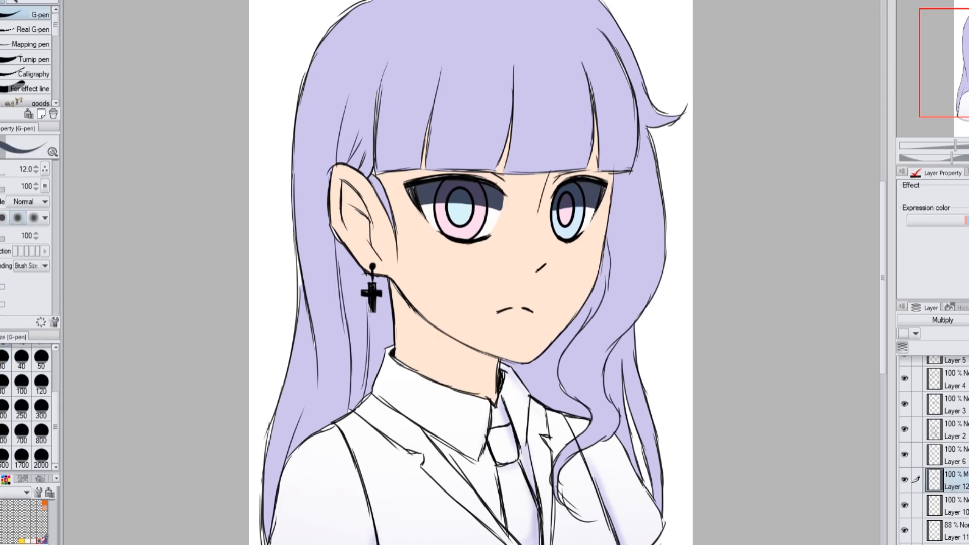
{"action": "left_click", "coordinate": [0, 479]}
{"action": "left_click", "coordinate": [1, 525]}
{"action": "left_click", "coordinate": [1, 520]}
{"action": "mouse_move", "coordinate": [394, 328]}
{"action": "left_mouse_down"}
{"action": "mouse_move", "coordinate": [494, 386]}
{"action": "mouse_move", "coordinate": [520, 373]}
{"action": "left_mouse_up"}
{"action": "key", "text": "w"}
{"action": "left_click", "coordinate": [522, 373]}
{"action": "left_click", "coordinate": [506, 372], "text": "shift"}
{"action": "left_click", "coordinate": [442, 346], "text": "shift"}
{"action": "left_click", "coordinate": [383, 325], "text": "shift"}
{"action": "key", "text": "alt+Delete"}
{"action": "key", "text": "ctrl+d"}
Fill the hollow inside the ear with the dark purple shadow colour
{"action": "key", "text": "p"}
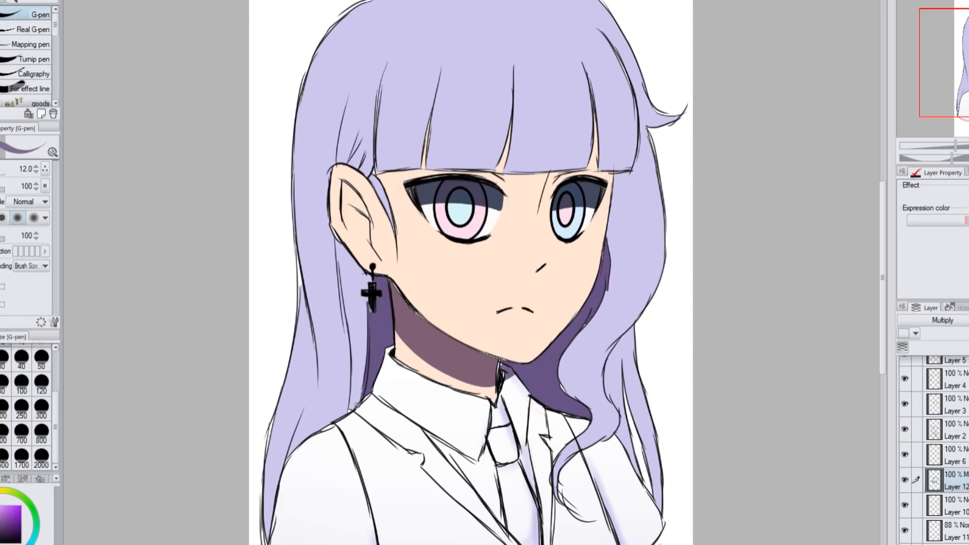
{"action": "key", "text": "w"}
{"action": "left_click", "coordinate": [354, 204]}
{"action": "key", "text": "alt+Delete"}
{"action": "key", "text": "ctrl+d"}
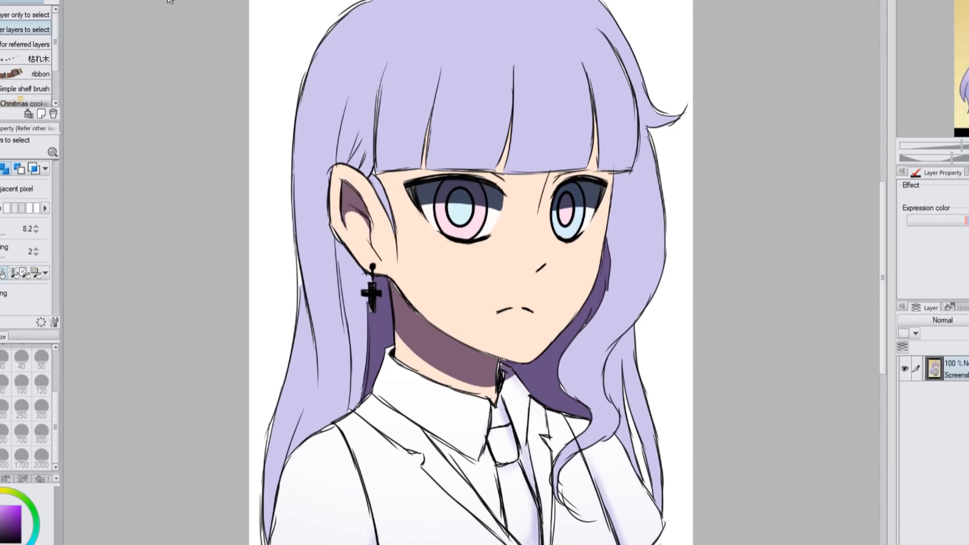
Add small brow and nose shadows and lower the Multiply layer's opacity to 34%
{"action": "key", "text": "p"}
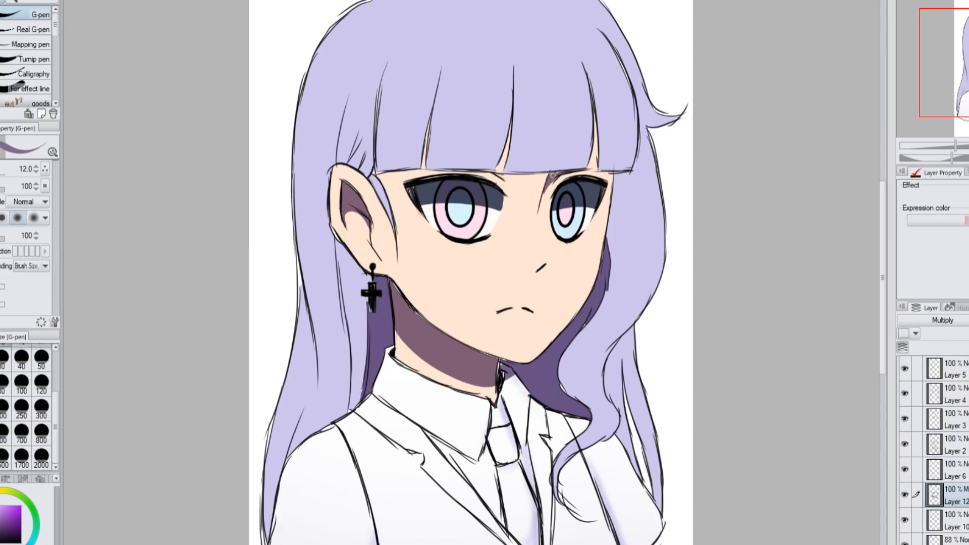
{"action": "key", "text": "ctrl+minus"}
{"action": "left_click_drag", "start_coordinate": [968, 320], "coordinate": [965, 320]}
Soften the lower edges of the eyelid shadows in both eyes with the Soft airbrush
{"action": "scroll", "coordinate": [497, 222], "scroll_direction": "up", "scroll_amount": 5}
{"action": "key", "text": "b"}
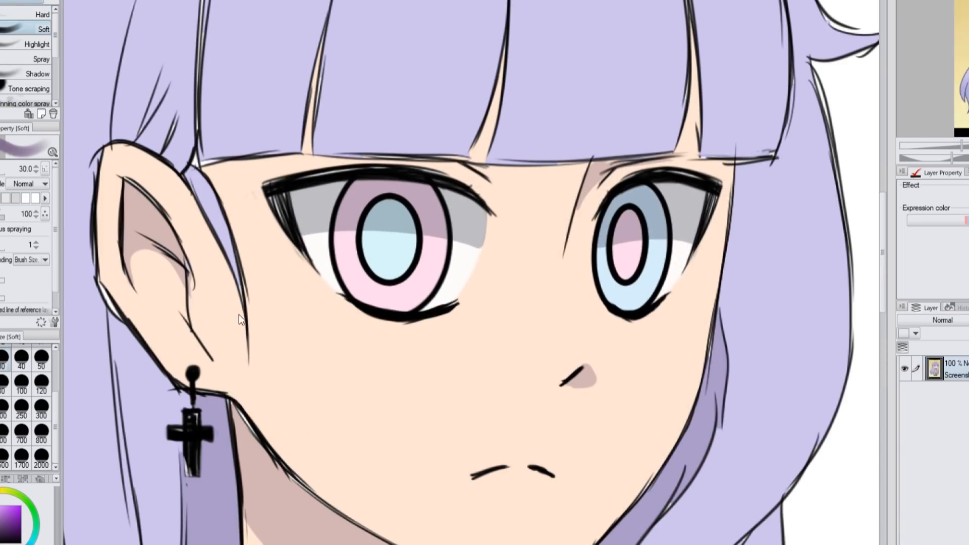
{"action": "left_click", "coordinate": [8, 414]}
{"action": "mouse_move", "coordinate": [466, 296]}
{"action": "left_mouse_down"}
{"action": "mouse_move", "coordinate": [320, 299]}
{"action": "mouse_move", "coordinate": [425, 268]}
{"action": "mouse_move", "coordinate": [471, 273]}
{"action": "left_mouse_up"}
{"action": "key", "text": "ctrl+z"}
{"action": "left_click", "coordinate": [5, 384]}
{"action": "left_click_drag", "start_coordinate": [694, 275], "coordinate": [599, 273]}
Add a top layer, draw a white filled ellipse highlight and move it onto the near eye's upper iris
{"action": "left_click", "coordinate": [954, 369]}
{"action": "key", "text": "ctrl+shift+n"}
{"action": "key", "text": "u"}
{"action": "left_click", "coordinate": [4, 169]}
{"action": "left_click_drag", "start_coordinate": [393, 189], "coordinate": [438, 220]}
{"action": "key", "text": "k"}
{"action": "left_click_drag", "start_coordinate": [517, 222], "coordinate": [473, 223]}
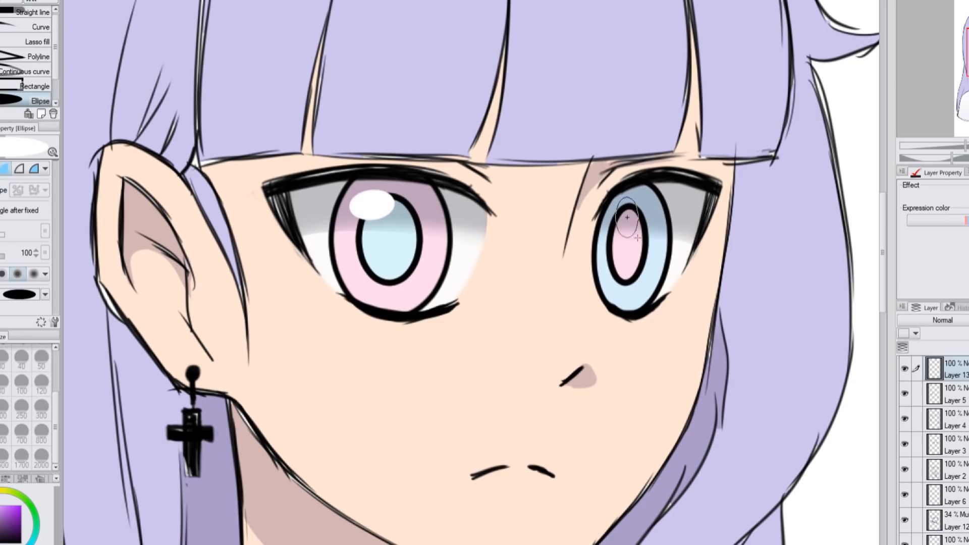
Add a matching white ellipse highlight to the far eye, lasso it and reposition it over the upper iris with a free transform
{"action": "left_click", "coordinate": [619, 226]}
{"action": "key", "text": "m"}
{"action": "left_click_drag", "start_coordinate": [629, 188], "coordinate": [651, 188]}
{"action": "key", "text": "ctrl+t"}
{"action": "left_click_drag", "start_coordinate": [631, 232], "coordinate": [630, 226]}
{"action": "left_click_drag", "start_coordinate": [586, 266], "coordinate": [588, 268]}
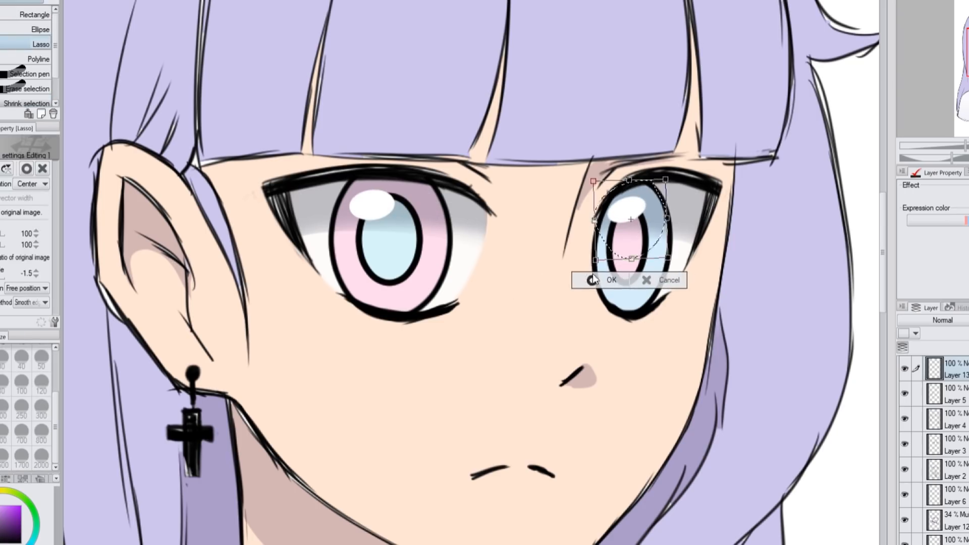
{"action": "left_click", "coordinate": [590, 281]}
{"action": "key", "text": "ctrl+d"}
Draw small white G-pen highlights across the lower edge of both pupils
{"action": "key", "text": "p"}
{"action": "left_click_drag", "start_coordinate": [423, 262], "coordinate": [410, 264]}
{"action": "left_click_drag", "start_coordinate": [637, 257], "coordinate": [652, 258]}
{"action": "key", "text": "ctrl+0"}
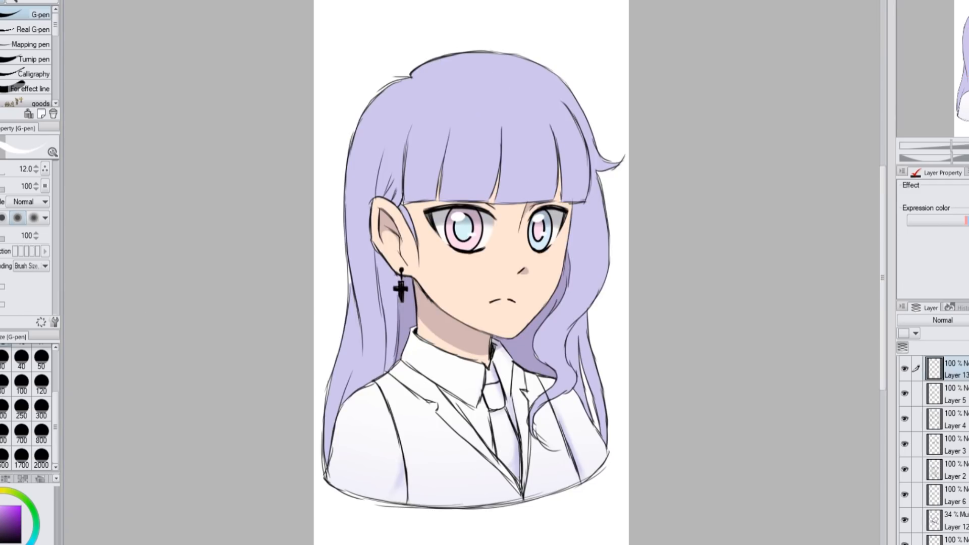
Airbrush soft red-orange blush on both cheeks on a new layer clipped to the skin, and lower its opacity to 60%
{"action": "key", "text": "b"}
{"action": "left_click", "coordinate": [469, 288], "text": "alt"}
{"action": "left_click", "coordinate": [6, 505]}
{"action": "left_click", "coordinate": [0, 497]}
{"action": "scroll", "coordinate": [949, 444], "scroll_direction": "down", "scroll_amount": 4}
{"action": "left_click", "coordinate": [955, 499]}
{"action": "key", "text": "ctrl+shift+n"}
{"action": "key", "text": "]"}
{"action": "left_click_drag", "start_coordinate": [444, 261], "coordinate": [462, 261]}
{"action": "key", "text": "ctrl+z"}
{"action": "key", "text": "["}
{"action": "left_click_drag", "start_coordinate": [543, 257], "coordinate": [556, 265]}
{"action": "left_click_drag", "start_coordinate": [457, 261], "coordinate": [467, 262]}
{"action": "key", "text": "ctrl+Tab"}
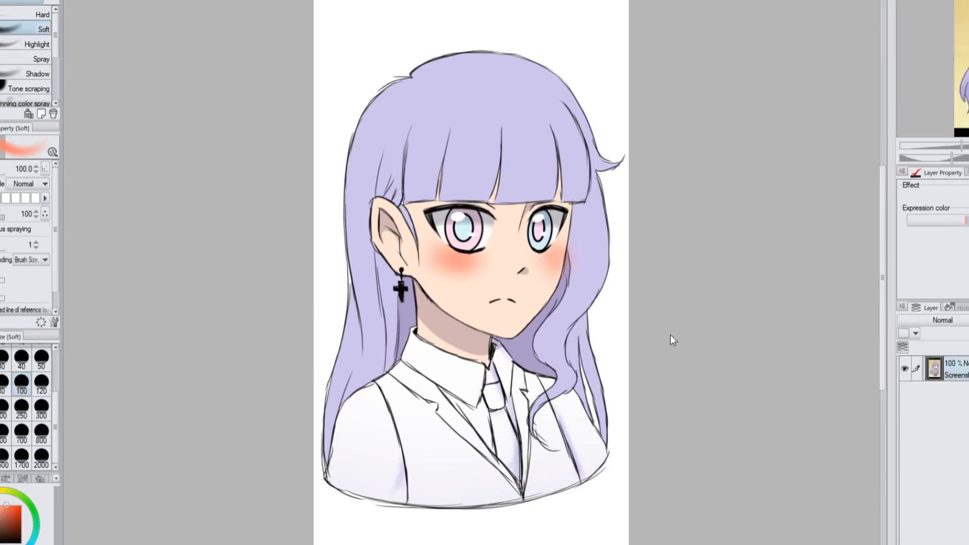
{"action": "key", "text": "ctrl+Tab"}
Shade the crown and lower lengths of the hair with a soft blue airbrush gradient on a new layer clipped to the hair colour
{"action": "key", "text": "ctrl+Tab"}
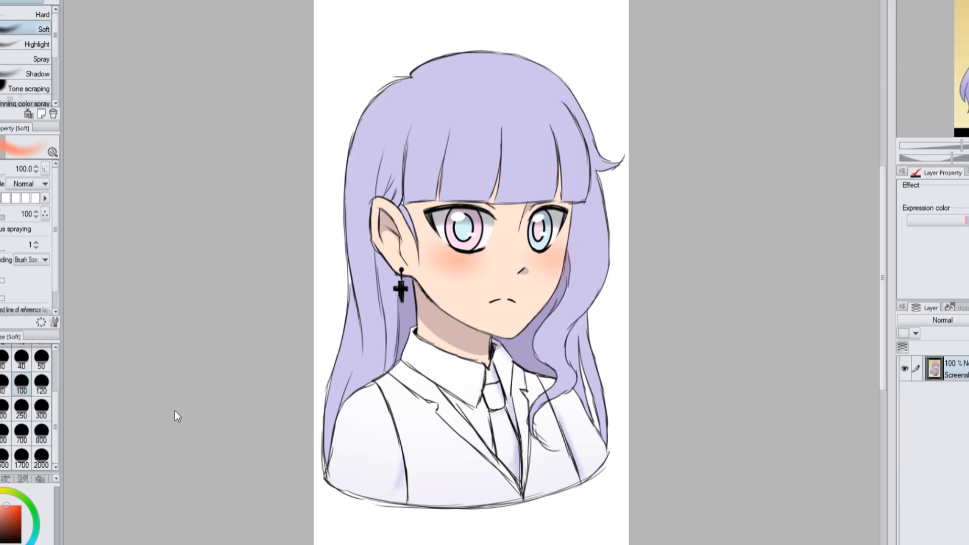
{"action": "left_click", "coordinate": [806, 273]}
{"action": "left_click", "coordinate": [165, 83], "text": "alt"}
{"action": "left_click", "coordinate": [805, 273]}
{"action": "scroll", "coordinate": [954, 439], "scroll_direction": "down", "scroll_amount": 3}
{"action": "left_click", "coordinate": [954, 414]}
{"action": "left_click", "coordinate": [954, 440]}
{"action": "left_click", "coordinate": [954, 490]}
{"action": "key", "text": "ctrl+Tab"}
{"action": "key", "text": "ctrl+Tab"}
{"action": "left_click", "coordinate": [42, 457]}
{"action": "left_click", "coordinate": [42, 432]}
{"action": "left_click_drag", "start_coordinate": [303, 469], "coordinate": [616, 484]}
{"action": "left_click", "coordinate": [21, 433]}
{"action": "mouse_move", "coordinate": [621, 65]}
{"action": "left_mouse_down"}
{"action": "mouse_move", "coordinate": [301, 88]}
{"action": "mouse_move", "coordinate": [593, 53]}
{"action": "left_mouse_up"}
Paint pale lavender shine spots on both sides of the crown on a new top layer and lower its opacity to 53%
{"action": "left_click", "coordinate": [3, 358]}
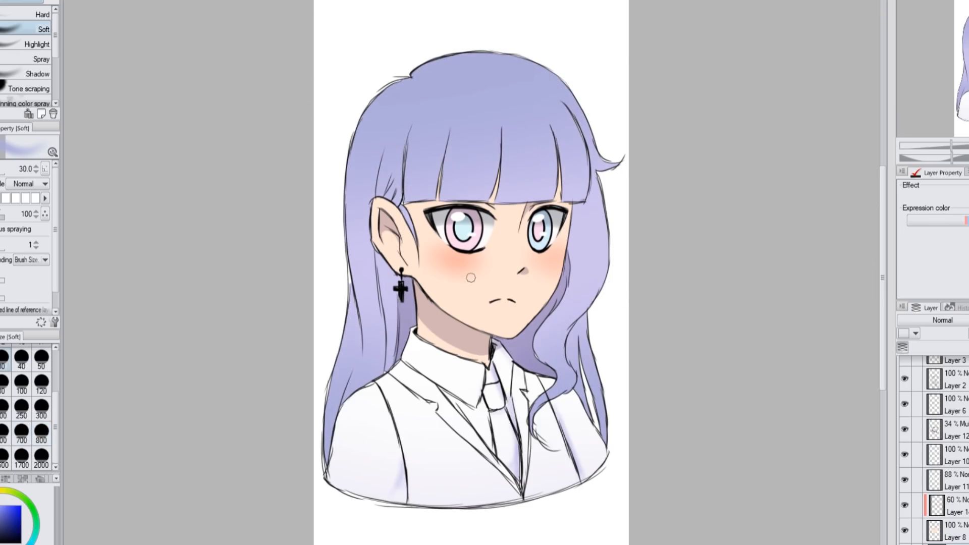
{"action": "key", "text": "x"}
{"action": "scroll", "coordinate": [954, 429], "scroll_direction": "up", "scroll_amount": 3}
{"action": "left_click", "coordinate": [954, 368]}
{"action": "left_click", "coordinate": [0, 509]}
{"action": "key", "text": "ctrl+z"}
{"action": "left_click", "coordinate": [16, 198]}
{"action": "mouse_move", "coordinate": [368, 131]}
{"action": "left_mouse_down"}
{"action": "mouse_move", "coordinate": [358, 167]}
{"action": "mouse_move", "coordinate": [362, 149]}
{"action": "left_mouse_up"}
{"action": "key", "text": "ctrl+z"}
{"action": "left_click", "coordinate": [0, 358]}
{"action": "left_click_drag", "start_coordinate": [576, 143], "coordinate": [558, 109]}
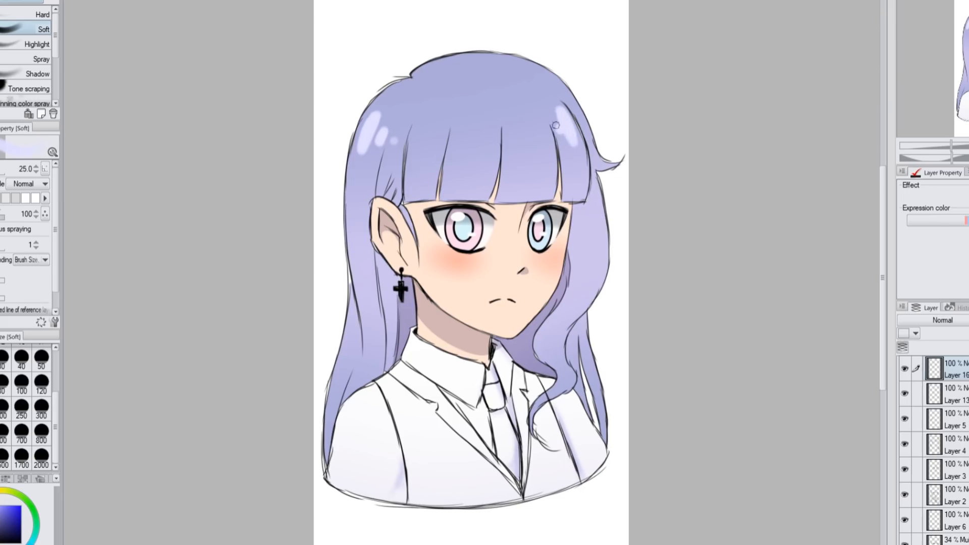
{"action": "left_click", "coordinate": [968, 321]}
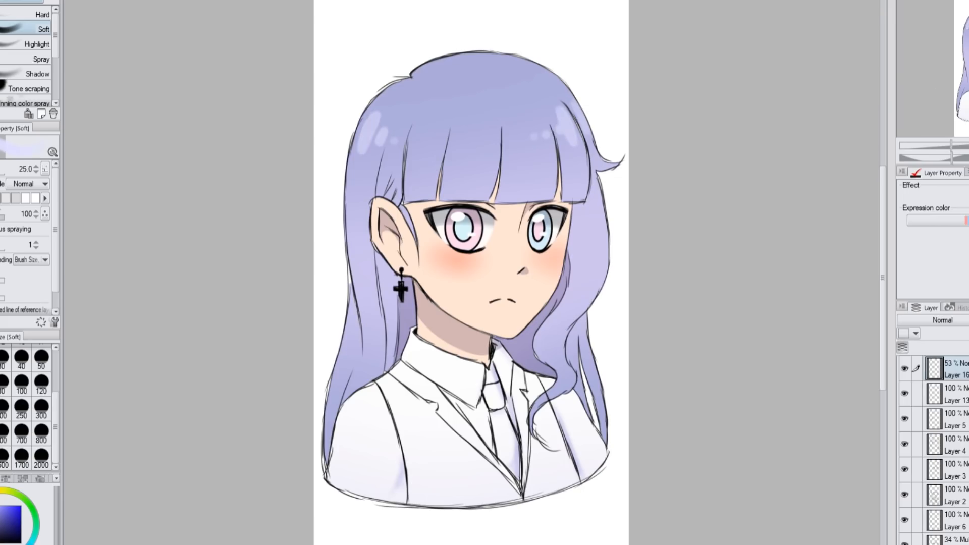
Reduce the cheek blush layer's opacity to 48%
{"action": "scroll", "coordinate": [949, 449], "scroll_direction": "down", "scroll_amount": 5}
{"action": "left_click", "coordinate": [955, 494]}
{"action": "key", "text": "p"}
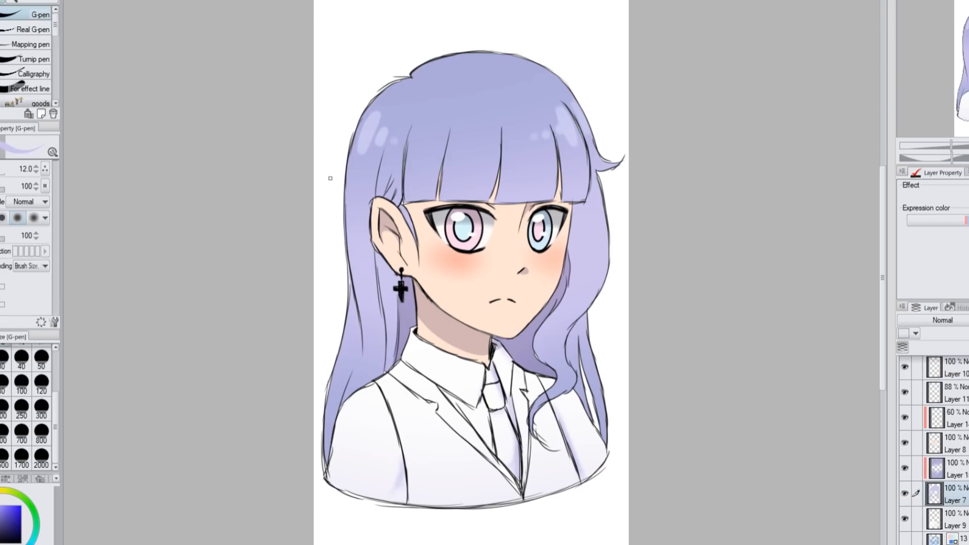
{"action": "left_click", "coordinate": [957, 418]}
{"action": "left_click", "coordinate": [968, 320]}
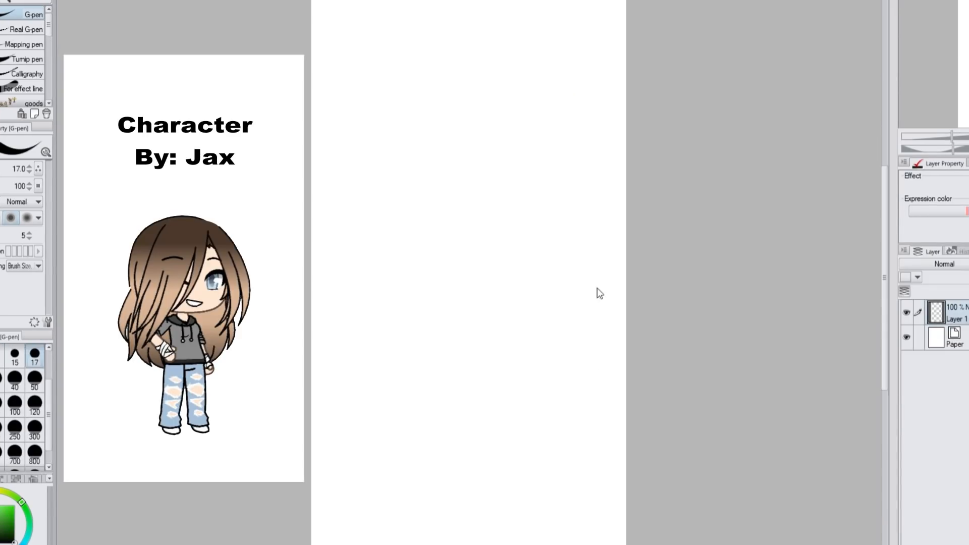
{"action": "left_click_drag", "start_coordinate": [429, 151], "coordinate": [416, 212]}
{"action": "key", "text": "ctrl+z"}
{"action": "left_click_drag", "start_coordinate": [402, 214], "coordinate": [405, 281]}
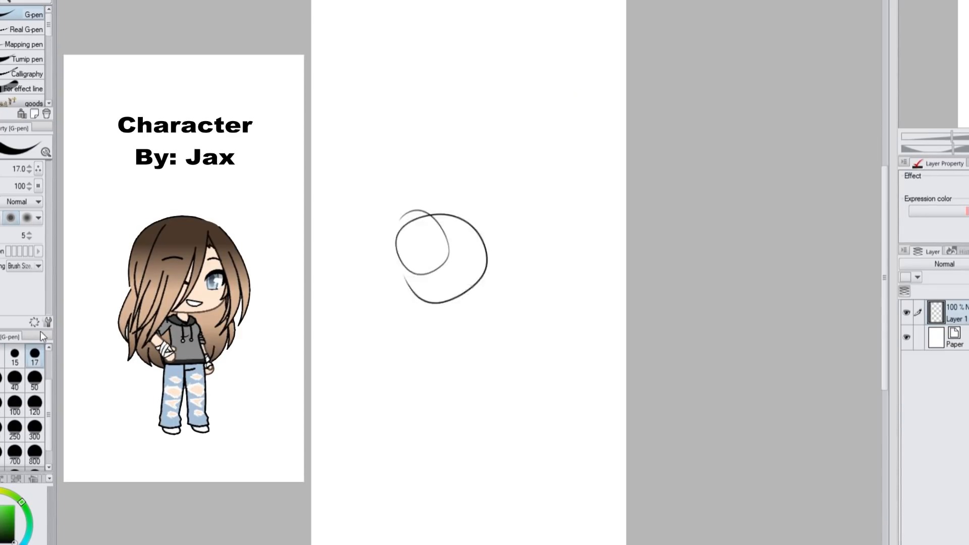
{"action": "key", "text": "ctrl+z"}
Sketch the head circle beside the new reference with the G-pen at size 15, adding a vertical centre line and horizontal face guides
{"action": "left_click", "coordinate": [15, 356]}
{"action": "mouse_move", "coordinate": [435, 92]}
{"action": "left_mouse_down"}
{"action": "mouse_move", "coordinate": [463, 223]}
{"action": "mouse_move", "coordinate": [538, 96]}
{"action": "mouse_move", "coordinate": [407, 91]}
{"action": "left_mouse_up"}
{"action": "left_click_drag", "start_coordinate": [529, 75], "coordinate": [515, 212]}
{"action": "key", "text": "ctrl+z"}
{"action": "left_click_drag", "start_coordinate": [503, 38], "coordinate": [514, 362]}
{"action": "left_click_drag", "start_coordinate": [347, 226], "coordinate": [604, 211]}
{"action": "left_click_drag", "start_coordinate": [379, 227], "coordinate": [595, 219]}
Build up the head circle and sketch the far cheek, jawline and pointed chin
{"action": "left_click_drag", "start_coordinate": [547, 97], "coordinate": [550, 221]}
{"action": "left_click_drag", "start_coordinate": [554, 152], "coordinate": [549, 219]}
{"action": "mouse_move", "coordinate": [385, 115]}
{"action": "left_mouse_down"}
{"action": "mouse_move", "coordinate": [373, 121]}
{"action": "mouse_move", "coordinate": [423, 215]}
{"action": "left_mouse_up"}
{"action": "mouse_move", "coordinate": [457, 53]}
{"action": "left_mouse_down"}
{"action": "mouse_move", "coordinate": [534, 83]}
{"action": "mouse_move", "coordinate": [556, 146]}
{"action": "left_mouse_up"}
{"action": "left_click_drag", "start_coordinate": [553, 161], "coordinate": [548, 218]}
{"action": "left_click_drag", "start_coordinate": [412, 208], "coordinate": [440, 252]}
{"action": "left_click_drag", "start_coordinate": [433, 246], "coordinate": [516, 281]}
{"action": "left_click_drag", "start_coordinate": [516, 281], "coordinate": [541, 244]}
{"action": "left_click_drag", "start_coordinate": [555, 206], "coordinate": [520, 278]}
{"action": "left_click_drag", "start_coordinate": [552, 191], "coordinate": [524, 269]}
Sketch the closed near eye, open far eye and remaining facial features, adjusting their placement with a lasso selection
{"action": "left_click_drag", "start_coordinate": [445, 188], "coordinate": [487, 182]}
{"action": "mouse_move", "coordinate": [465, 178]}
{"action": "left_mouse_down"}
{"action": "mouse_move", "coordinate": [494, 186]}
{"action": "mouse_move", "coordinate": [547, 160]}
{"action": "mouse_move", "coordinate": [548, 176]}
{"action": "left_mouse_up"}
{"action": "left_click_drag", "start_coordinate": [559, 154], "coordinate": [550, 220]}
{"action": "key", "text": "m"}
{"action": "left_click_drag", "start_coordinate": [497, 162], "coordinate": [460, 195]}
{"action": "left_click", "coordinate": [514, 233]}
{"action": "left_click", "coordinate": [413, 240]}
{"action": "key", "text": "p"}
{"action": "left_click_drag", "start_coordinate": [519, 177], "coordinate": [528, 147]}
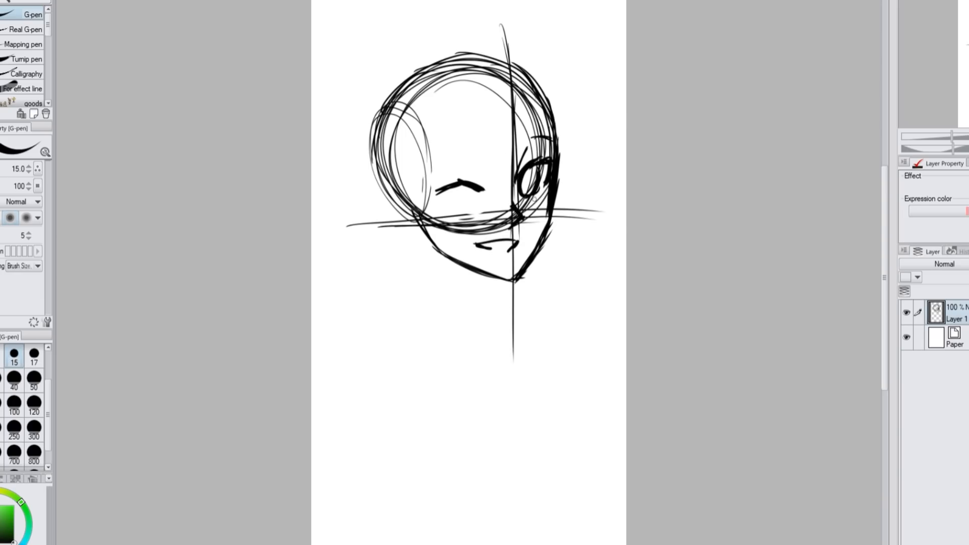
Sketch the neck, the near shoulder and the V-shaped collar
{"action": "left_click_drag", "start_coordinate": [424, 236], "coordinate": [426, 273]}
{"action": "left_click_drag", "start_coordinate": [416, 211], "coordinate": [425, 287]}
{"action": "left_click_drag", "start_coordinate": [491, 277], "coordinate": [483, 329]}
{"action": "left_click_drag", "start_coordinate": [398, 290], "coordinate": [496, 342]}
{"action": "mouse_move", "coordinate": [427, 274]}
{"action": "left_mouse_down"}
{"action": "mouse_move", "coordinate": [380, 317]}
{"action": "mouse_move", "coordinate": [381, 392]}
{"action": "left_mouse_up"}
{"action": "left_click_drag", "start_coordinate": [432, 281], "coordinate": [465, 339]}
{"action": "left_click_drag", "start_coordinate": [491, 303], "coordinate": [531, 370]}
{"action": "left_click_drag", "start_coordinate": [440, 297], "coordinate": [487, 338]}
{"action": "left_click_drag", "start_coordinate": [492, 297], "coordinate": [502, 361]}
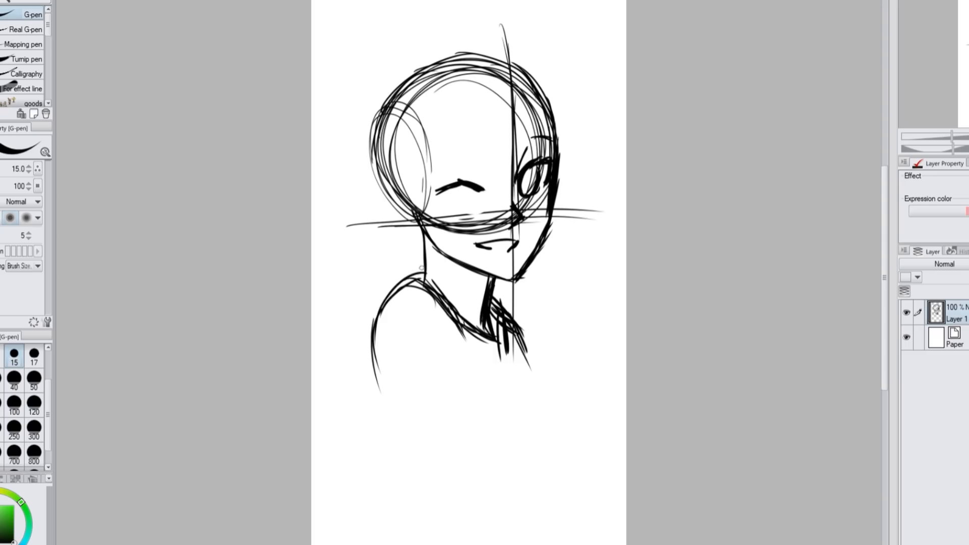
Outline the near arm, the far side of the torso and the curved bottom edge of the bust, starting the inner sleeve line
{"action": "left_click_drag", "start_coordinate": [429, 273], "coordinate": [377, 308]}
{"action": "left_click_drag", "start_coordinate": [428, 290], "coordinate": [382, 405]}
{"action": "left_click_drag", "start_coordinate": [452, 343], "coordinate": [469, 417]}
{"action": "left_click_drag", "start_coordinate": [514, 326], "coordinate": [553, 410]}
{"action": "left_click_drag", "start_coordinate": [536, 369], "coordinate": [560, 459]}
{"action": "mouse_move", "coordinate": [380, 317]}
{"action": "left_mouse_down"}
{"action": "mouse_move", "coordinate": [429, 485]}
{"action": "mouse_move", "coordinate": [554, 469]}
{"action": "left_mouse_up"}
{"action": "left_click_drag", "start_coordinate": [560, 430], "coordinate": [545, 479]}
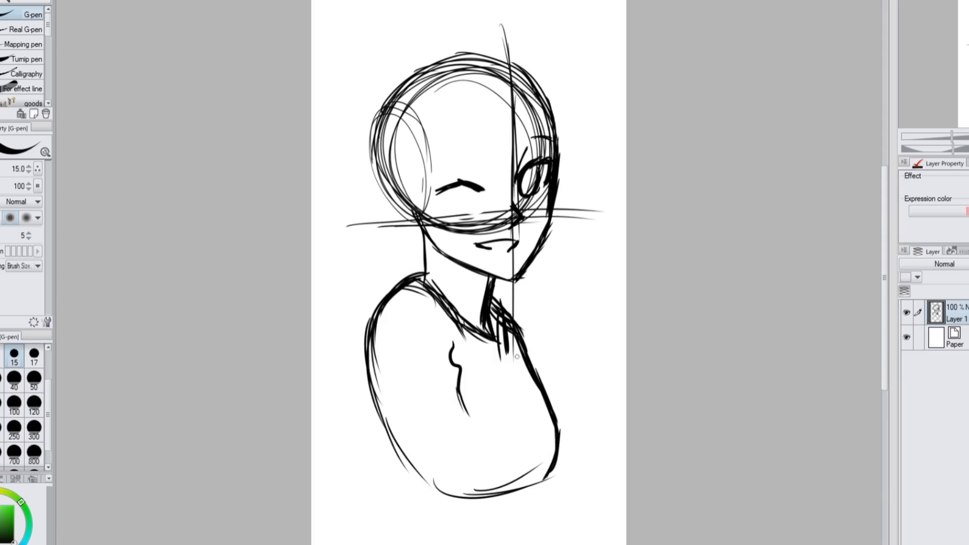
Thicken the collar and torso lines, extend the sleeve folds and reinforce the bottom edge of the bust
{"action": "left_click_drag", "start_coordinate": [507, 329], "coordinate": [541, 393]}
{"action": "left_click_drag", "start_coordinate": [490, 309], "coordinate": [505, 351]}
{"action": "left_click_drag", "start_coordinate": [462, 328], "coordinate": [507, 357]}
{"action": "left_click_drag", "start_coordinate": [461, 308], "coordinate": [491, 339]}
{"action": "mouse_move", "coordinate": [414, 284]}
{"action": "left_mouse_down"}
{"action": "mouse_move", "coordinate": [380, 323]}
{"action": "mouse_move", "coordinate": [405, 445]}
{"action": "left_mouse_up"}
{"action": "left_click_drag", "start_coordinate": [402, 444], "coordinate": [417, 480]}
{"action": "left_click_drag", "start_coordinate": [422, 498], "coordinate": [456, 505]}
{"action": "left_click_drag", "start_coordinate": [459, 389], "coordinate": [479, 465]}
{"action": "left_click_drag", "start_coordinate": [406, 480], "coordinate": [555, 480]}
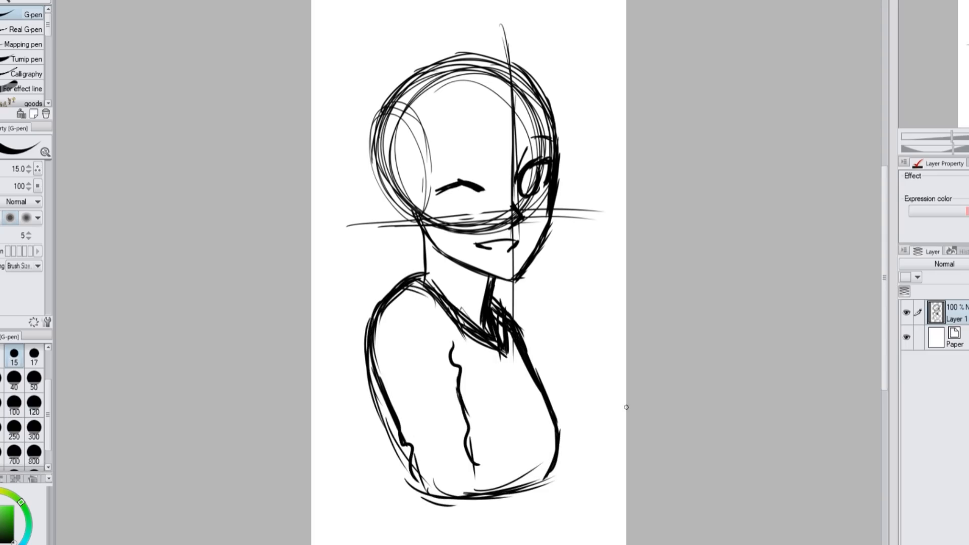
Sketch the hair on the far side, from the crown and forehead down past the chin
{"action": "mouse_move", "coordinate": [503, 109]}
{"action": "left_mouse_down"}
{"action": "mouse_move", "coordinate": [550, 106]}
{"action": "mouse_move", "coordinate": [540, 90]}
{"action": "left_mouse_up"}
{"action": "left_click_drag", "start_coordinate": [534, 91], "coordinate": [555, 159]}
{"action": "left_click_drag", "start_coordinate": [555, 192], "coordinate": [558, 252]}
{"action": "left_click_drag", "start_coordinate": [555, 214], "coordinate": [525, 308]}
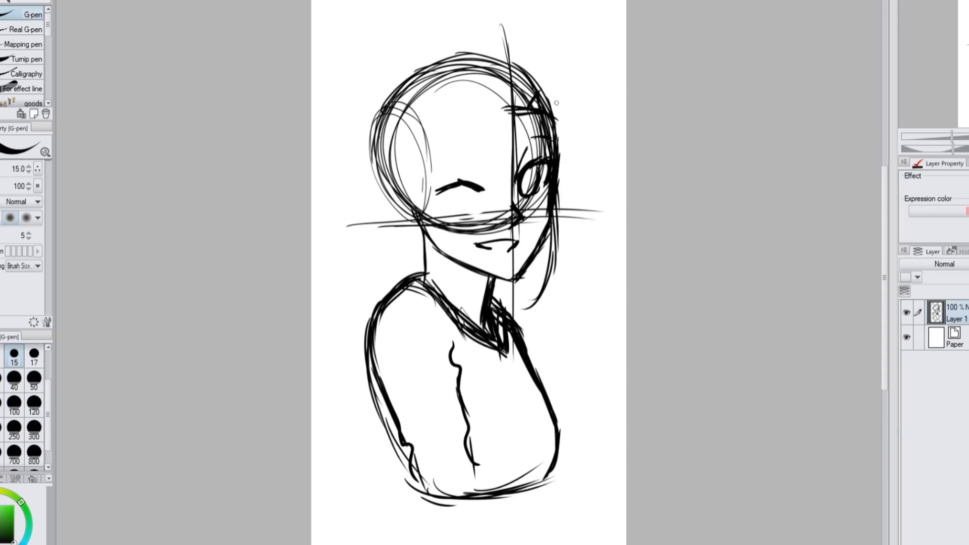
{"action": "left_click_drag", "start_coordinate": [558, 98], "coordinate": [596, 268]}
{"action": "left_click_drag", "start_coordinate": [591, 207], "coordinate": [558, 315]}
{"action": "left_click_drag", "start_coordinate": [583, 227], "coordinate": [531, 344]}
{"action": "left_click_drag", "start_coordinate": [564, 234], "coordinate": [526, 348]}
{"action": "left_click_drag", "start_coordinate": [514, 48], "coordinate": [560, 107]}
{"action": "left_click_drag", "start_coordinate": [533, 46], "coordinate": [566, 132]}
Sketch long diagonal bangs sweeping across the closed eye, with strands along the near side of the face
{"action": "mouse_move", "coordinate": [525, 86]}
{"action": "left_mouse_down"}
{"action": "mouse_move", "coordinate": [529, 106]}
{"action": "mouse_move", "coordinate": [448, 288]}
{"action": "left_mouse_up"}
{"action": "key", "text": "ctrl+z"}
{"action": "left_click_drag", "start_coordinate": [526, 101], "coordinate": [433, 288]}
{"action": "left_click_drag", "start_coordinate": [511, 162], "coordinate": [446, 284]}
{"action": "left_click_drag", "start_coordinate": [506, 119], "coordinate": [433, 308]}
{"action": "left_click_drag", "start_coordinate": [435, 267], "coordinate": [473, 388]}
{"action": "mouse_move", "coordinate": [478, 121]}
{"action": "left_mouse_down"}
{"action": "mouse_move", "coordinate": [421, 271]}
{"action": "mouse_move", "coordinate": [469, 404]}
{"action": "left_mouse_up"}
{"action": "left_click_drag", "start_coordinate": [449, 97], "coordinate": [403, 259]}
{"action": "left_click_drag", "start_coordinate": [444, 121], "coordinate": [407, 281]}
{"action": "left_click_drag", "start_coordinate": [477, 121], "coordinate": [443, 187]}
Add loose hair strands over the near shoulder and chest, and flicked-out tips beyond the far shoulder
{"action": "left_click_drag", "start_coordinate": [419, 231], "coordinate": [432, 307]}
{"action": "left_click_drag", "start_coordinate": [447, 260], "coordinate": [493, 383]}
{"action": "left_click_drag", "start_coordinate": [457, 325], "coordinate": [493, 413]}
{"action": "left_click_drag", "start_coordinate": [559, 323], "coordinate": [596, 381]}
{"action": "left_click_drag", "start_coordinate": [542, 358], "coordinate": [546, 431]}
{"action": "left_click_drag", "start_coordinate": [564, 310], "coordinate": [603, 378]}
{"action": "left_click_drag", "start_coordinate": [565, 352], "coordinate": [621, 370]}
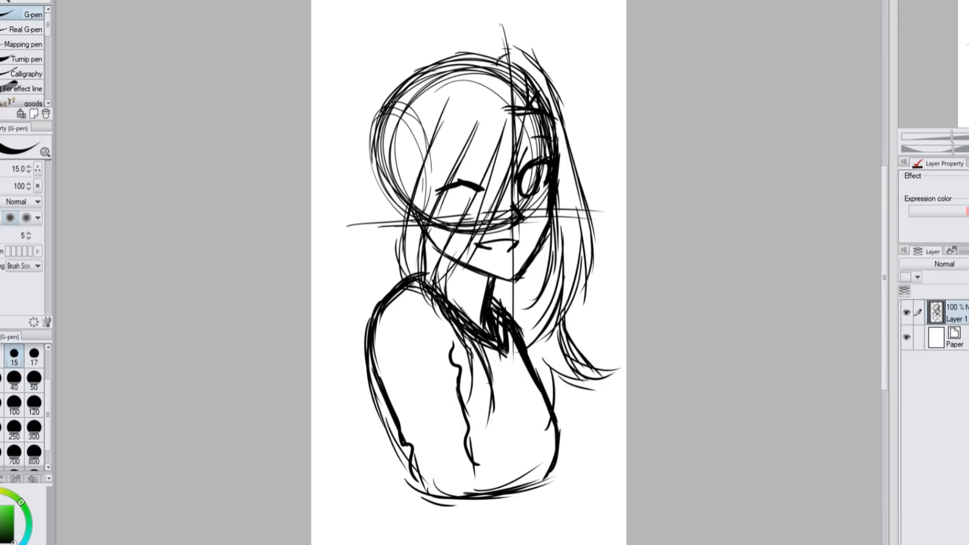
Sketch the outer hair contour from the crown down the back, falling behind the near shoulder and arm
{"action": "left_click_drag", "start_coordinate": [500, 56], "coordinate": [465, 38]}
{"action": "left_click_drag", "start_coordinate": [474, 47], "coordinate": [375, 93]}
{"action": "left_click_drag", "start_coordinate": [407, 60], "coordinate": [358, 170]}
{"action": "left_click_drag", "start_coordinate": [377, 83], "coordinate": [356, 197]}
{"action": "left_click_drag", "start_coordinate": [380, 217], "coordinate": [347, 386]}
{"action": "left_click_drag", "start_coordinate": [379, 313], "coordinate": [356, 431]}
{"action": "left_click_drag", "start_coordinate": [379, 207], "coordinate": [353, 320]}
{"action": "left_click_drag", "start_coordinate": [374, 260], "coordinate": [338, 404]}
{"action": "left_click_drag", "start_coordinate": [358, 336], "coordinate": [415, 477]}
Sketch the bust's bottom hem, extend the inner sleeve line and reinforce the front edge of the torso
{"action": "mouse_move", "coordinate": [409, 467]}
{"action": "left_mouse_down"}
{"action": "mouse_move", "coordinate": [366, 489]}
{"action": "mouse_move", "coordinate": [552, 473]}
{"action": "left_mouse_up"}
{"action": "left_click_drag", "start_coordinate": [425, 489], "coordinate": [519, 487]}
{"action": "left_click_drag", "start_coordinate": [462, 429], "coordinate": [482, 488]}
{"action": "left_click_drag", "start_coordinate": [536, 437], "coordinate": [528, 468]}
{"action": "left_click_drag", "start_coordinate": [555, 356], "coordinate": [556, 479]}
{"action": "left_click_drag", "start_coordinate": [414, 478], "coordinate": [542, 477]}
{"action": "left_click_drag", "start_coordinate": [498, 476], "coordinate": [565, 459]}
Reinforce the flicked hair tip beyond the far shoulder and the outer hair contour over the crown and back
{"action": "left_click_drag", "start_coordinate": [568, 339], "coordinate": [618, 368]}
{"action": "left_click_drag", "start_coordinate": [497, 48], "coordinate": [354, 170]}
{"action": "left_click_drag", "start_coordinate": [372, 110], "coordinate": [375, 268]}
Scale the whole sketch up to 110 % and reposition it on the canvas
{"action": "key", "text": "ctrl+t"}
{"action": "left_click_drag", "start_coordinate": [622, 265], "coordinate": [649, 265]}
{"action": "left_click_drag", "start_coordinate": [616, 285], "coordinate": [598, 289]}
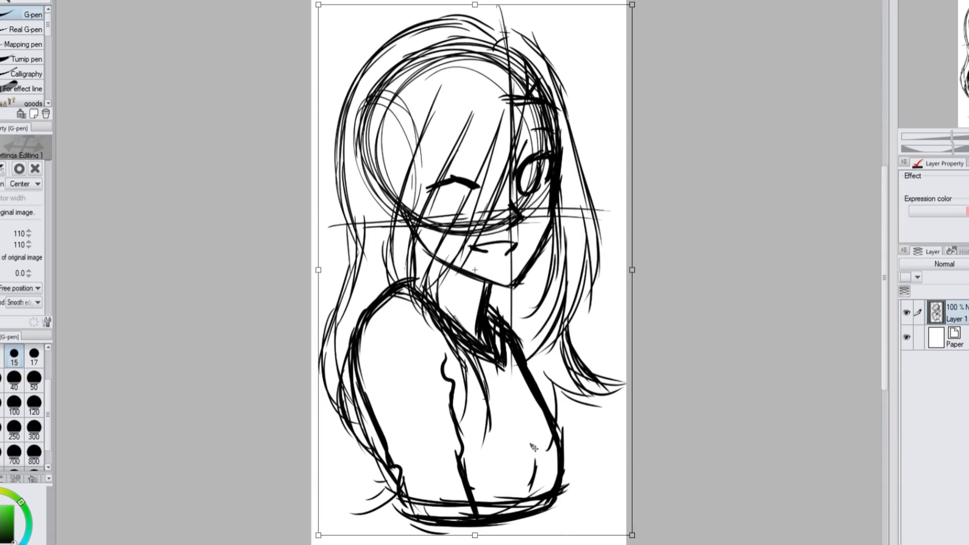
{"action": "left_click", "coordinate": [438, 543]}
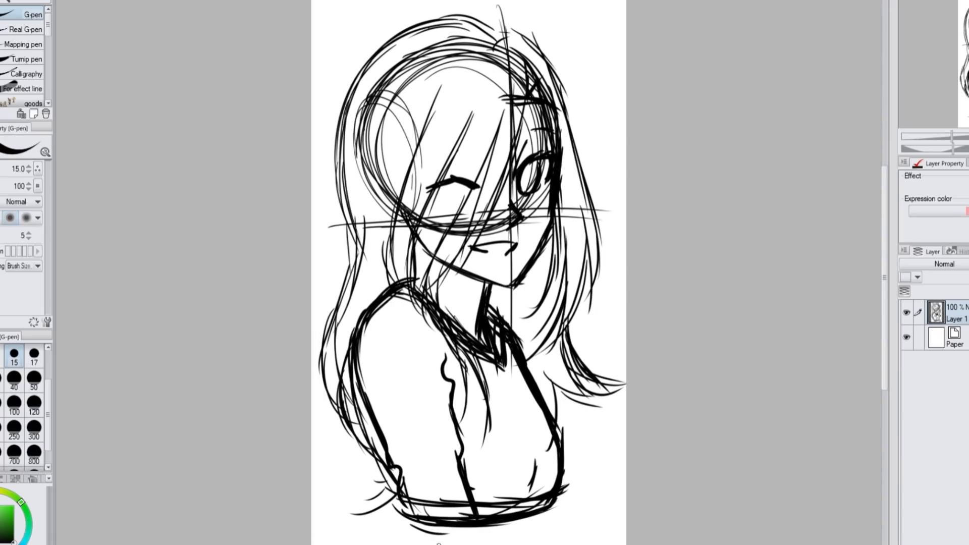
Sketch lines hanging from the collar over the chest, and thicken the outer line of the near arm
{"action": "left_click_drag", "start_coordinate": [480, 355], "coordinate": [503, 423]}
{"action": "left_click_drag", "start_coordinate": [483, 359], "coordinate": [512, 432]}
{"action": "left_click_drag", "start_coordinate": [507, 360], "coordinate": [531, 413]}
{"action": "left_click_drag", "start_coordinate": [390, 289], "coordinate": [369, 306]}
{"action": "left_click_drag", "start_coordinate": [355, 352], "coordinate": [379, 455]}
{"action": "left_click_drag", "start_coordinate": [361, 400], "coordinate": [382, 458]}
{"action": "left_click_drag", "start_coordinate": [383, 466], "coordinate": [398, 493]}
Flip the view horizontally and reinforce the near arm's outer edge and the hair behind it
{"action": "key", "text": "h"}
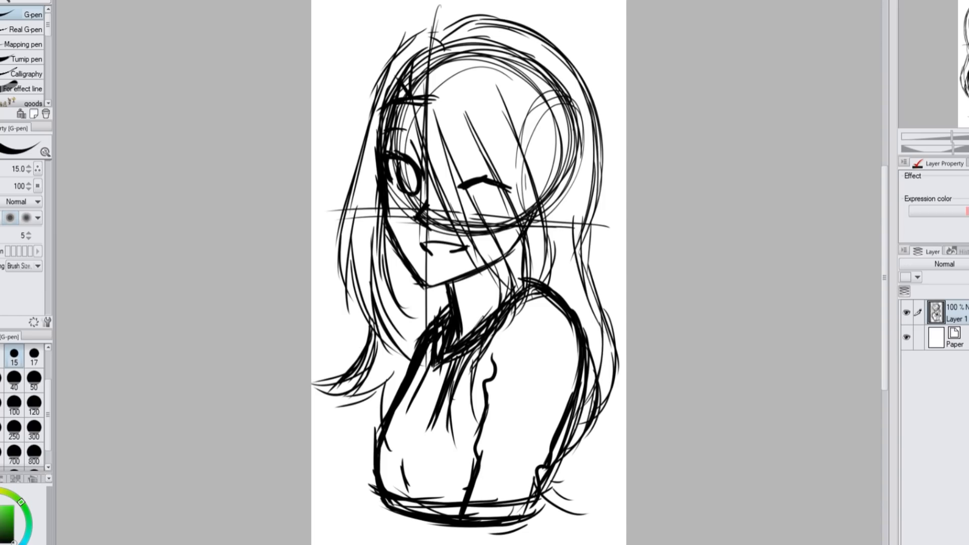
{"action": "left_click_drag", "start_coordinate": [566, 311], "coordinate": [570, 315]}
{"action": "left_click_drag", "start_coordinate": [572, 409], "coordinate": [550, 465]}
{"action": "left_click_drag", "start_coordinate": [583, 375], "coordinate": [564, 448]}
{"action": "left_click_drag", "start_coordinate": [562, 454], "coordinate": [537, 511]}
Turn the sketch layer light blue with a layer colour and add a new line art layer above it
{"action": "left_click", "coordinate": [968, 187]}
{"action": "left_click", "coordinate": [968, 264]}
{"action": "key", "text": "ctrl+shift+n"}
{"action": "key", "text": "ctrl+plus"}
Ink the cheek, chin and jaw line on the new layer with the G-pen at size 10
{"action": "left_click_drag", "start_coordinate": [884, 189], "coordinate": [883, 158]}
{"action": "key", "text": "bracketleft"}
{"action": "mouse_move", "coordinate": [345, 234]}
{"action": "left_mouse_down"}
{"action": "mouse_move", "coordinate": [356, 302]}
{"action": "mouse_move", "coordinate": [406, 372]}
{"action": "mouse_move", "coordinate": [455, 368]}
{"action": "mouse_move", "coordinate": [509, 341]}
{"action": "left_mouse_up"}
{"action": "key", "text": "bracketleft"}
{"action": "key", "text": "ctrl+z"}
{"action": "key", "text": "ctrl+z"}
{"action": "left_click_drag", "start_coordinate": [408, 374], "coordinate": [501, 346]}
Ink the neck and the hoodie's V-shaped collar, redoing the strokes that miss the sketch
{"action": "mouse_move", "coordinate": [420, 376]}
{"action": "left_mouse_down"}
{"action": "mouse_move", "coordinate": [487, 355]}
{"action": "mouse_move", "coordinate": [457, 436]}
{"action": "mouse_move", "coordinate": [530, 401]}
{"action": "mouse_move", "coordinate": [599, 411]}
{"action": "mouse_move", "coordinate": [621, 505]}
{"action": "left_mouse_up"}
{"action": "left_click_drag", "start_coordinate": [418, 495], "coordinate": [489, 433]}
{"action": "left_click_drag", "start_coordinate": [436, 462], "coordinate": [415, 492]}
{"action": "mouse_move", "coordinate": [441, 458]}
{"action": "left_mouse_down"}
{"action": "mouse_move", "coordinate": [490, 422]}
{"action": "mouse_move", "coordinate": [414, 493]}
{"action": "left_mouse_up"}
{"action": "key", "text": "ctrl+z"}
{"action": "key", "text": "ctrl+z"}
{"action": "left_click_drag", "start_coordinate": [439, 460], "coordinate": [543, 396]}
{"action": "left_click_drag", "start_coordinate": [463, 438], "coordinate": [542, 394]}
{"action": "left_click_drag", "start_coordinate": [447, 458], "coordinate": [407, 500]}
{"action": "left_click_drag", "start_coordinate": [448, 471], "coordinate": [408, 501]}
Clean up the collar strokes and ink the rounded contour of the near shoulder
{"action": "key", "text": "c"}
{"action": "left_click_drag", "start_coordinate": [475, 440], "coordinate": [444, 461]}
{"action": "left_click_drag", "start_coordinate": [490, 418], "coordinate": [570, 394]}
{"action": "key", "text": "c"}
{"action": "mouse_move", "coordinate": [572, 398]}
{"action": "left_mouse_down"}
{"action": "mouse_move", "coordinate": [596, 408]}
{"action": "mouse_move", "coordinate": [579, 396]}
{"action": "left_mouse_up"}
{"action": "left_click_drag", "start_coordinate": [574, 399], "coordinate": [623, 449]}
Ink the near arm's outer edge and the wavy inner sleeve line with its armpit folds
{"action": "scroll", "coordinate": [468, 273], "scroll_direction": "down", "scroll_amount": 4}
{"action": "left_click_drag", "start_coordinate": [609, 340], "coordinate": [550, 494]}
{"action": "mouse_move", "coordinate": [516, 237]}
{"action": "left_mouse_down"}
{"action": "mouse_move", "coordinate": [495, 294]}
{"action": "mouse_move", "coordinate": [502, 329]}
{"action": "left_mouse_up"}
{"action": "key", "text": "ctrl+z"}
{"action": "key", "text": "ctrl+z"}
{"action": "left_click_drag", "start_coordinate": [487, 281], "coordinate": [506, 388]}
{"action": "mouse_move", "coordinate": [482, 299]}
{"action": "left_mouse_down"}
{"action": "mouse_move", "coordinate": [492, 341]}
{"action": "mouse_move", "coordinate": [482, 395]}
{"action": "left_mouse_up"}
{"action": "left_click_drag", "start_coordinate": [489, 353], "coordinate": [455, 488]}
{"action": "left_click_drag", "start_coordinate": [460, 485], "coordinate": [457, 496]}
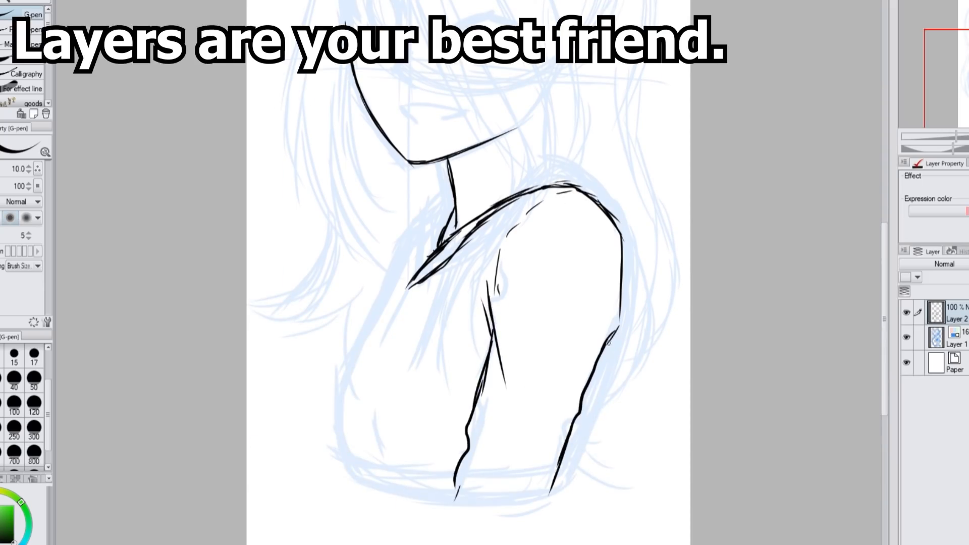
Thicken the sleeve's outer edge with fold lines and ink the curved bottom hem of the bust
{"action": "left_click_drag", "start_coordinate": [611, 340], "coordinate": [562, 490]}
{"action": "left_click_drag", "start_coordinate": [602, 369], "coordinate": [577, 447]}
{"action": "left_click_drag", "start_coordinate": [568, 482], "coordinate": [506, 500]}
{"action": "left_click_drag", "start_coordinate": [414, 490], "coordinate": [487, 497]}
Ink the far side of the collar, the front of the torso and the two hoodie drawstrings
{"action": "left_click_drag", "start_coordinate": [453, 189], "coordinate": [438, 199]}
{"action": "left_click_drag", "start_coordinate": [449, 195], "coordinate": [415, 266]}
{"action": "left_click_drag", "start_coordinate": [439, 217], "coordinate": [410, 285]}
{"action": "mouse_move", "coordinate": [455, 208]}
{"action": "left_mouse_down"}
{"action": "mouse_move", "coordinate": [371, 333]}
{"action": "mouse_move", "coordinate": [349, 454]}
{"action": "mouse_move", "coordinate": [418, 489]}
{"action": "mouse_move", "coordinate": [463, 498]}
{"action": "left_mouse_up"}
{"action": "left_click_drag", "start_coordinate": [378, 427], "coordinate": [410, 486]}
{"action": "left_click_drag", "start_coordinate": [446, 257], "coordinate": [428, 330]}
{"action": "left_click_drag", "start_coordinate": [415, 263], "coordinate": [369, 329]}
Ink the open eye's outer lashes and the lower edge of its iris
{"action": "scroll", "coordinate": [626, 110], "scroll_direction": "up", "scroll_amount": 5}
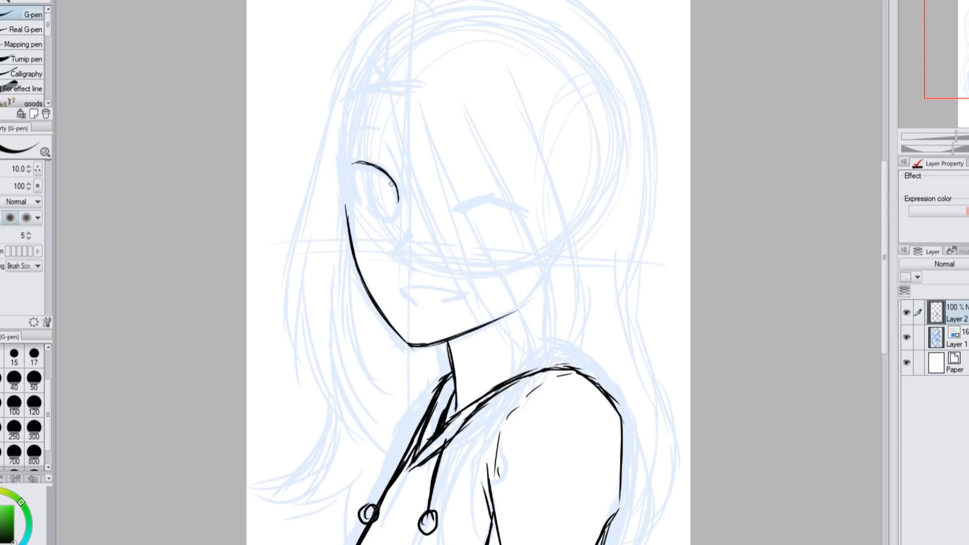
{"action": "left_click_drag", "start_coordinate": [353, 157], "coordinate": [354, 208]}
{"action": "left_click_drag", "start_coordinate": [368, 224], "coordinate": [386, 222]}
{"action": "left_click_drag", "start_coordinate": [387, 222], "coordinate": [394, 218]}
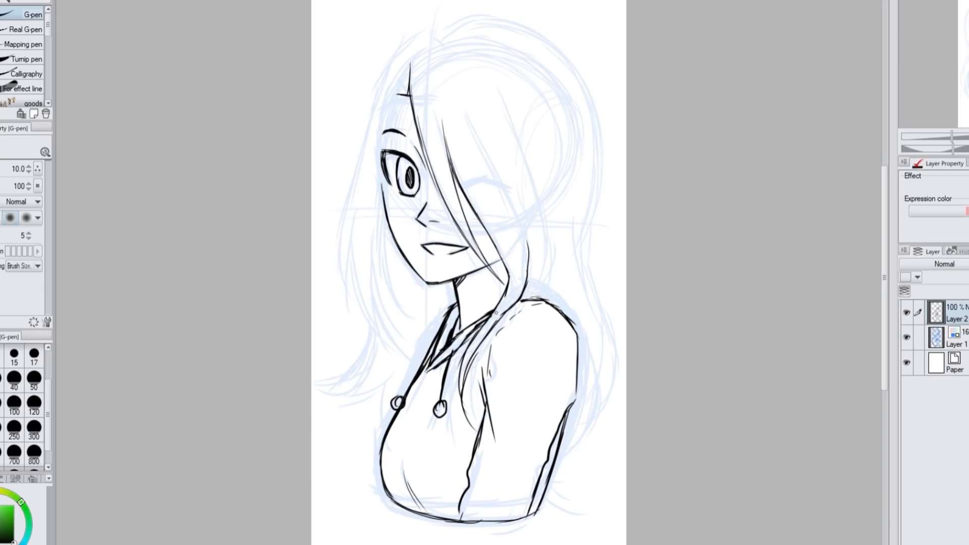
Ink the long strands of the bangs sweeping down the near side of the face
{"action": "left_click_drag", "start_coordinate": [465, 115], "coordinate": [517, 222]}
{"action": "left_click_drag", "start_coordinate": [501, 185], "coordinate": [523, 232]}
{"action": "left_click_drag", "start_coordinate": [510, 108], "coordinate": [542, 211]}
{"action": "left_click_drag", "start_coordinate": [522, 147], "coordinate": [540, 289]}
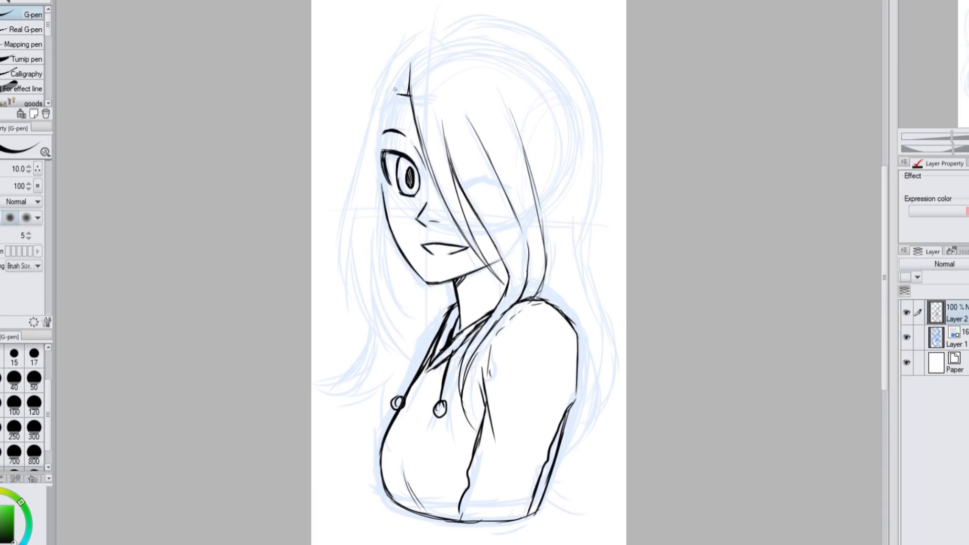
Ink the hair framing the far cheek, from the parting down past the chin to the collar
{"action": "left_click_drag", "start_coordinate": [402, 78], "coordinate": [379, 206]}
{"action": "left_click_drag", "start_coordinate": [383, 171], "coordinate": [375, 271]}
{"action": "left_click_drag", "start_coordinate": [377, 236], "coordinate": [417, 335]}
{"action": "left_click_drag", "start_coordinate": [375, 180], "coordinate": [365, 283]}
{"action": "left_click_drag", "start_coordinate": [366, 227], "coordinate": [428, 343]}
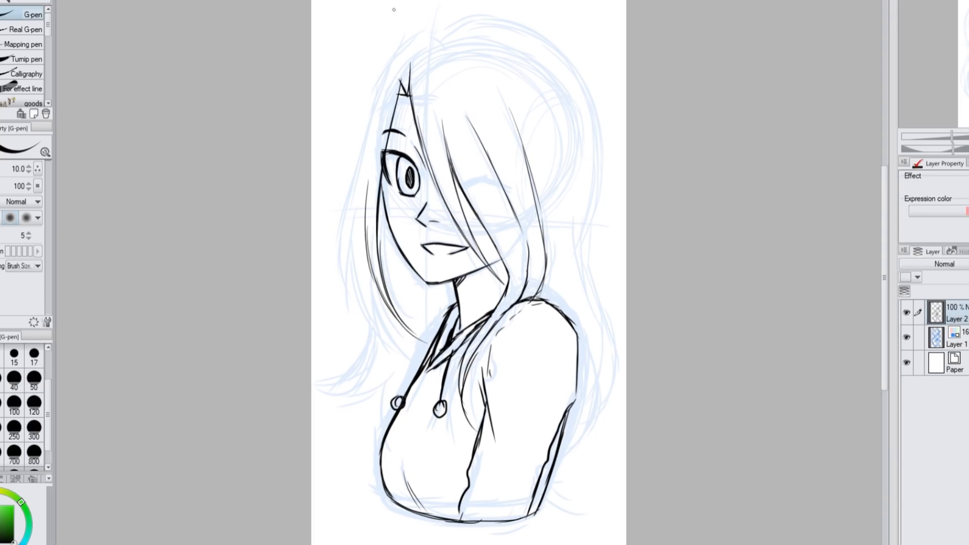
Ink the outer hair on the far side down to the collar, with loose locks falling beside the far shoulder
{"action": "left_click_drag", "start_coordinate": [379, 80], "coordinate": [357, 166]}
{"action": "left_click_drag", "start_coordinate": [368, 121], "coordinate": [336, 273]}
{"action": "left_click_drag", "start_coordinate": [337, 227], "coordinate": [355, 319]}
{"action": "left_click_drag", "start_coordinate": [359, 196], "coordinate": [345, 292]}
{"action": "key", "text": "ctrl+z"}
{"action": "left_click_drag", "start_coordinate": [354, 227], "coordinate": [393, 352]}
{"action": "left_click_drag", "start_coordinate": [368, 270], "coordinate": [389, 350]}
{"action": "left_click_drag", "start_coordinate": [380, 337], "coordinate": [415, 373]}
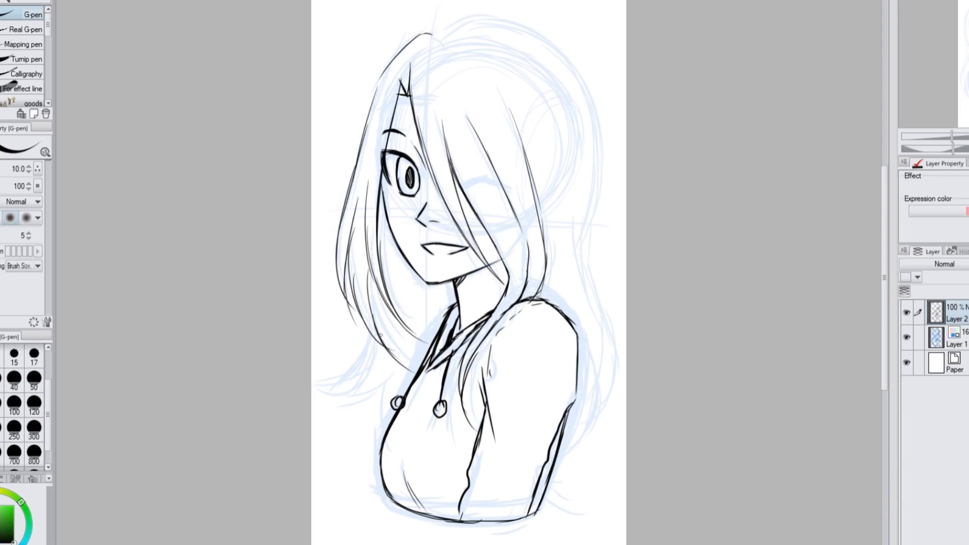
{"action": "left_click_drag", "start_coordinate": [373, 323], "coordinate": [358, 419]}
{"action": "left_click_drag", "start_coordinate": [384, 344], "coordinate": [373, 433]}
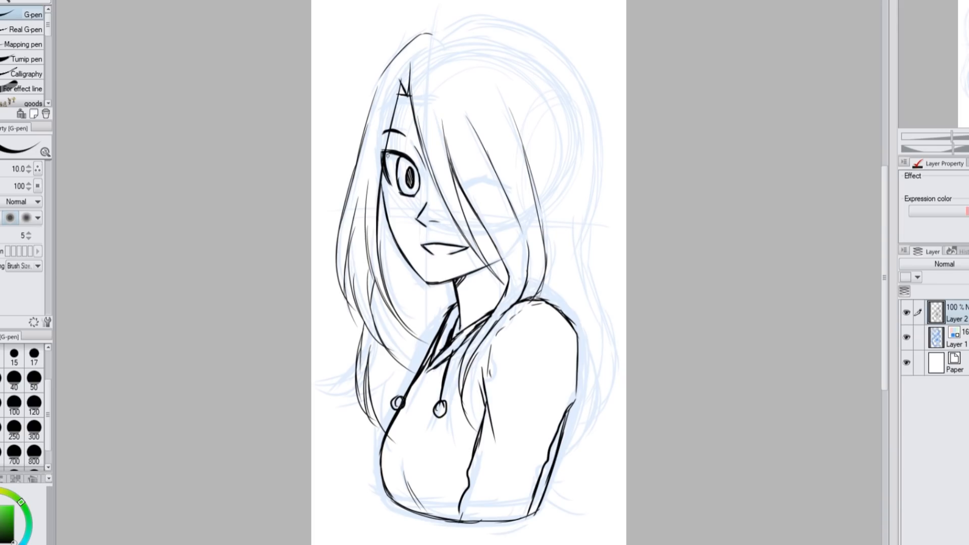
Ink the hair contour over the crown and down the back, ending in small tips beside the sleeve
{"action": "mouse_move", "coordinate": [437, 32]}
{"action": "left_mouse_down"}
{"action": "mouse_move", "coordinate": [568, 61]}
{"action": "mouse_move", "coordinate": [592, 114]}
{"action": "mouse_move", "coordinate": [585, 278]}
{"action": "mouse_move", "coordinate": [603, 433]}
{"action": "left_mouse_up"}
{"action": "mouse_move", "coordinate": [606, 356]}
{"action": "left_mouse_down"}
{"action": "mouse_move", "coordinate": [552, 474]}
{"action": "mouse_move", "coordinate": [558, 507]}
{"action": "left_mouse_up"}
{"action": "key", "text": "ctrl+z"}
{"action": "left_click_drag", "start_coordinate": [550, 469], "coordinate": [569, 516]}
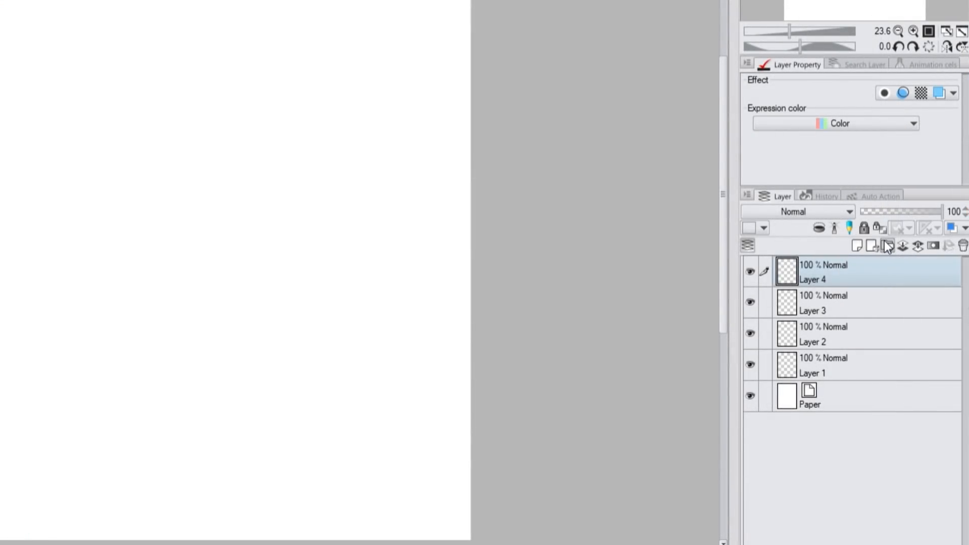
Create a layer folder, move Layers 1 to 4 into it and collapse the folder
{"action": "left_click", "coordinate": [888, 245]}
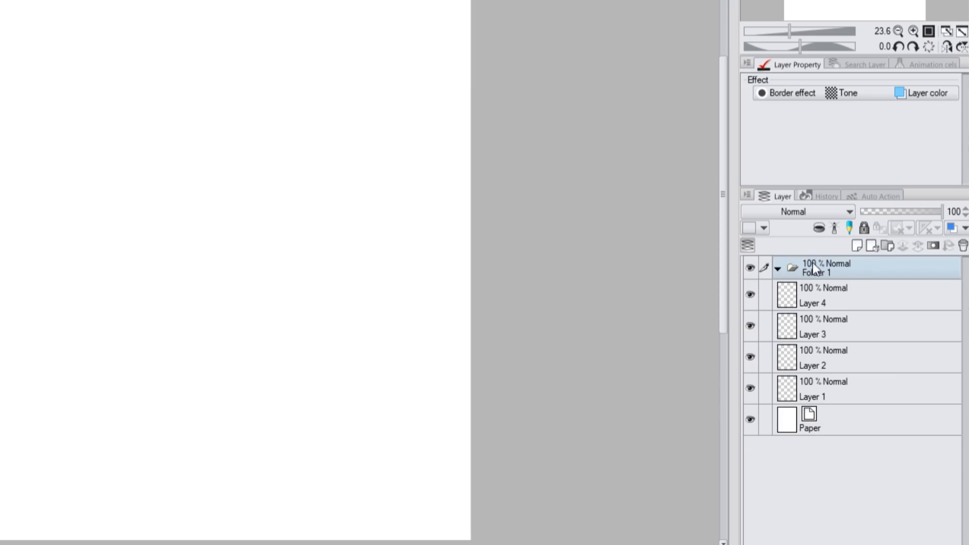
{"action": "left_click", "coordinate": [819, 287]}
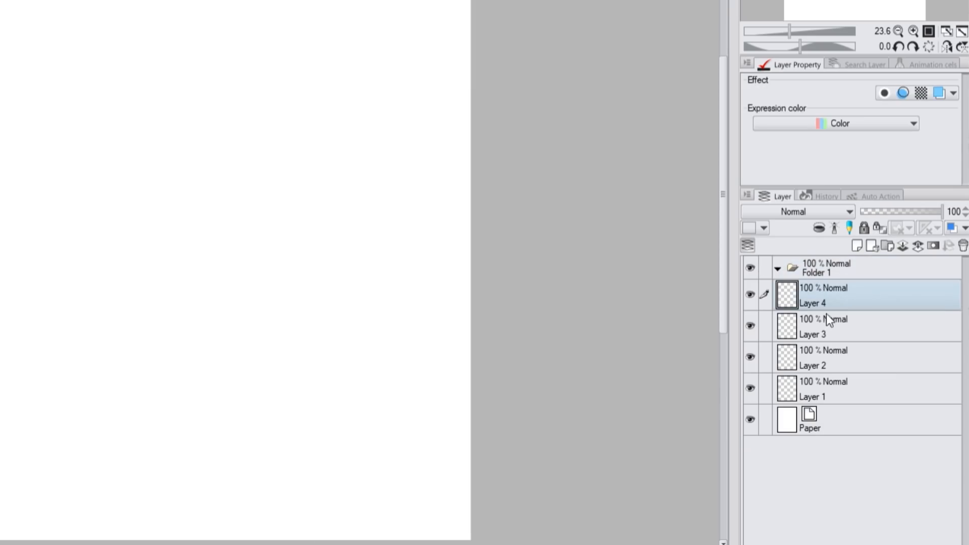
{"action": "left_click", "coordinate": [832, 384], "text": "shift"}
{"action": "left_click_drag", "start_coordinate": [822, 290], "coordinate": [819, 267]}
{"action": "left_click", "coordinate": [776, 268]}
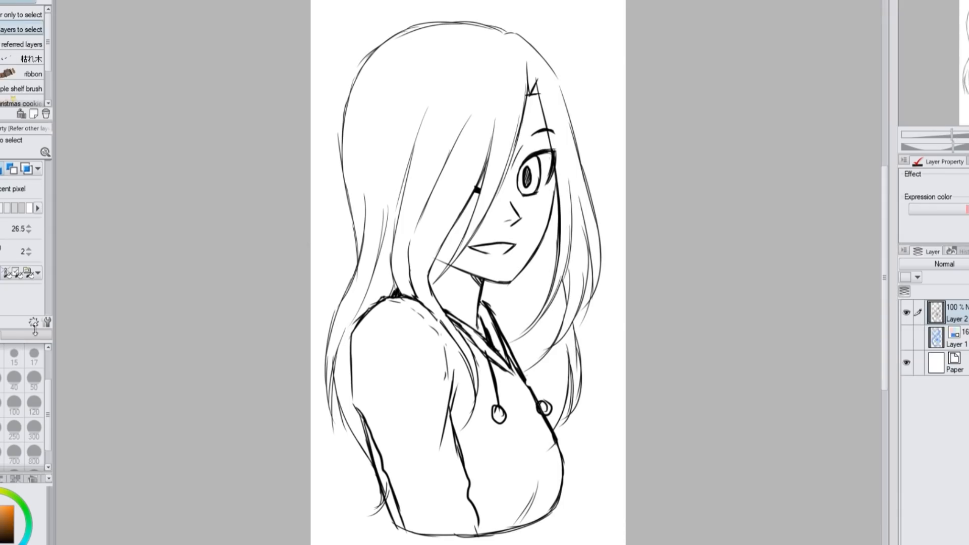
Select the face and neck areas and fill them with light peach on a layer beneath the line art
{"action": "left_click_drag", "start_coordinate": [437, 260], "coordinate": [451, 246]}
{"action": "left_click", "coordinate": [451, 246]}
{"action": "left_click", "coordinate": [494, 227]}
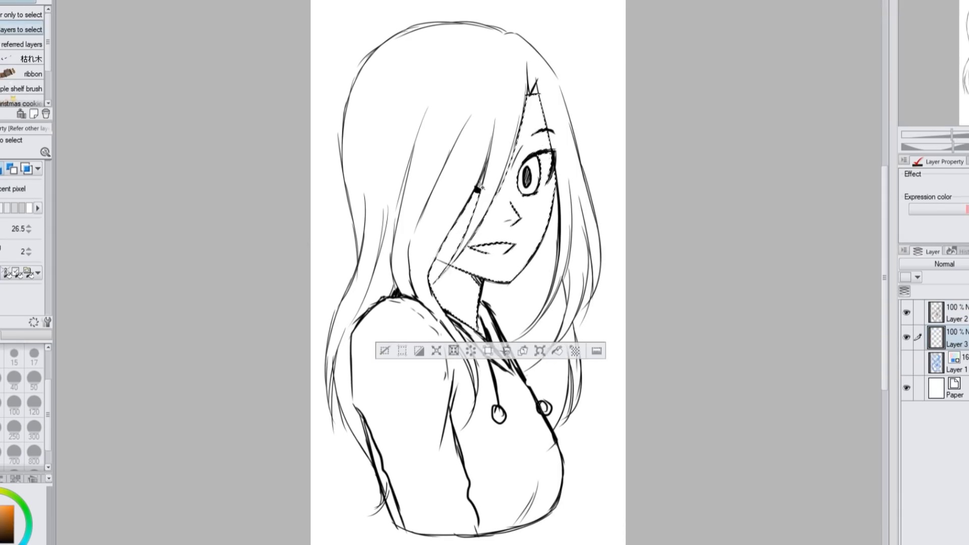
{"action": "left_click", "coordinate": [557, 352]}
{"action": "left_click", "coordinate": [383, 351]}
{"action": "left_click", "coordinate": [421, 234]}
{"action": "key", "text": "ctrl+d"}
Add a new layer, select all the hair areas and fill them with light tan brown
{"action": "key", "text": "ctrl+shift+n"}
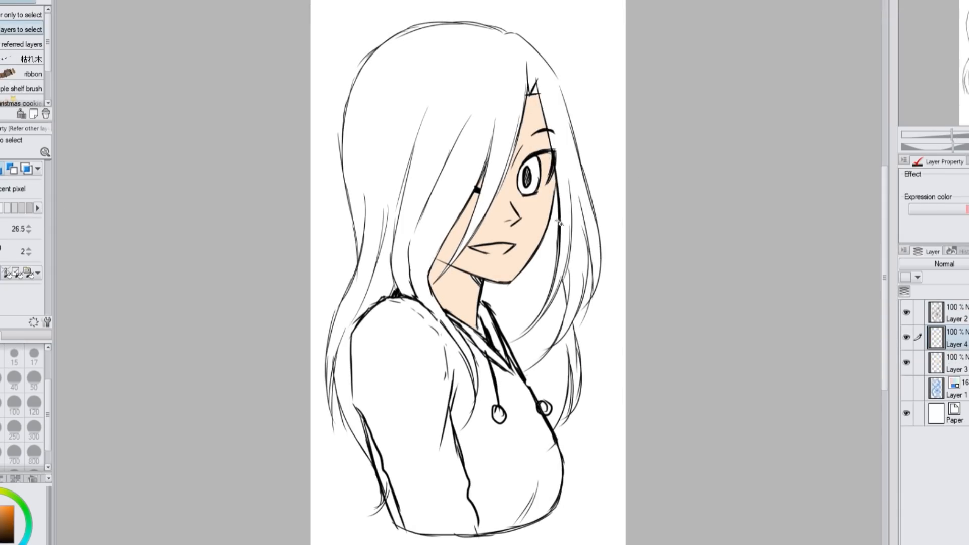
{"action": "key", "text": "p"}
{"action": "key", "text": "w"}
{"action": "left_click", "coordinate": [374, 276]}
{"action": "left_click", "coordinate": [554, 353]}
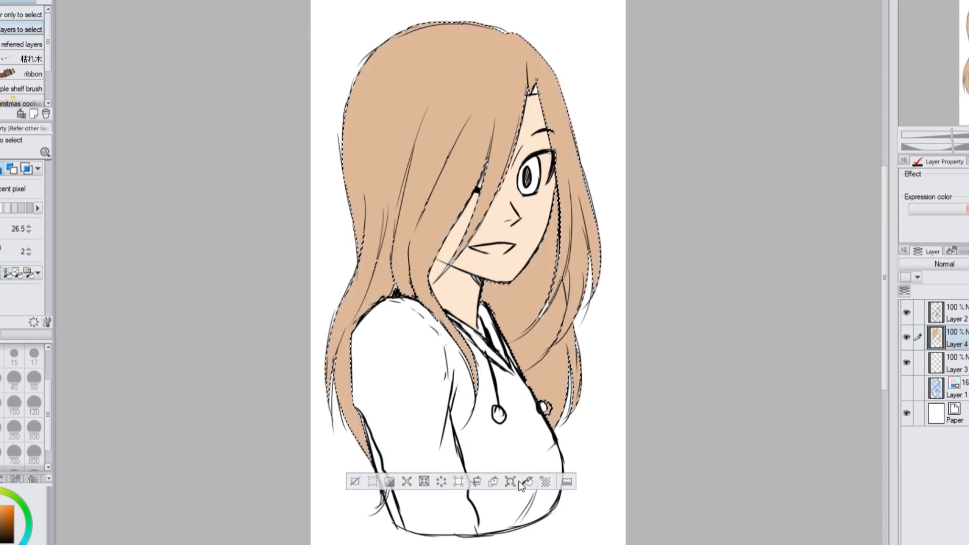
{"action": "key", "text": "alt+Delete"}
{"action": "key", "text": "ctrl+d"}
{"action": "key", "text": "p"}
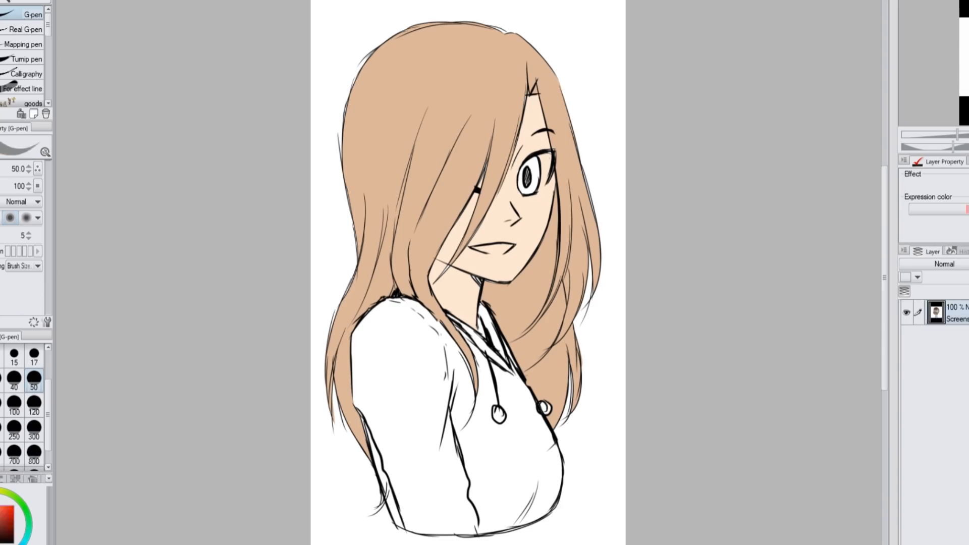
Add a new layer and fill the hoodie areas with grey
{"action": "key", "text": "ctrl+shift+n"}
{"action": "key", "text": "g"}
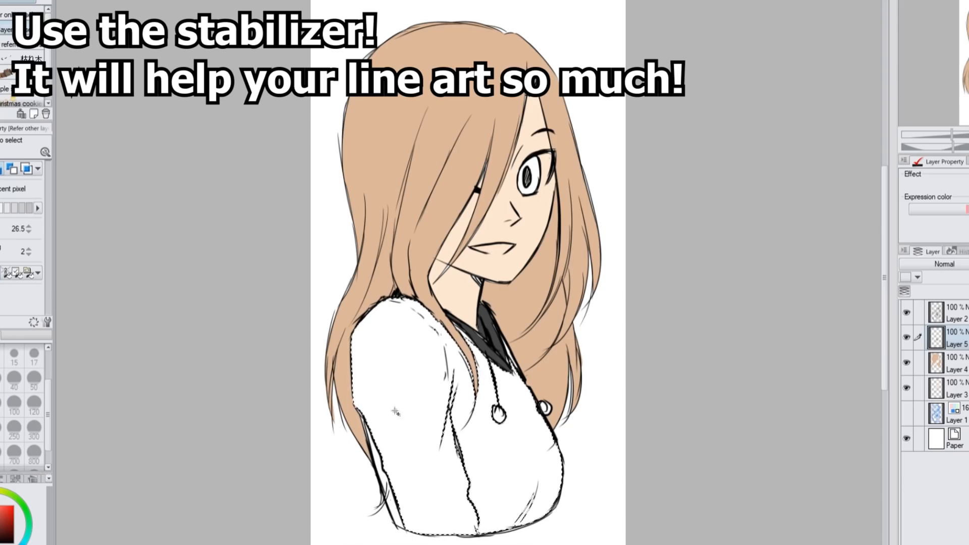
{"action": "key", "text": "alt+Delete"}
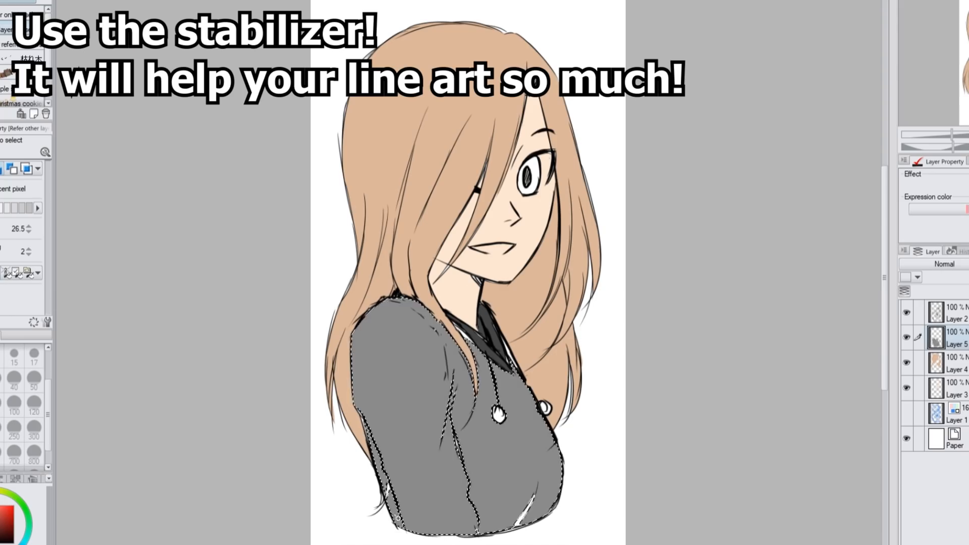
{"action": "key", "text": "ctrl+d"}
{"action": "key", "text": "p"}
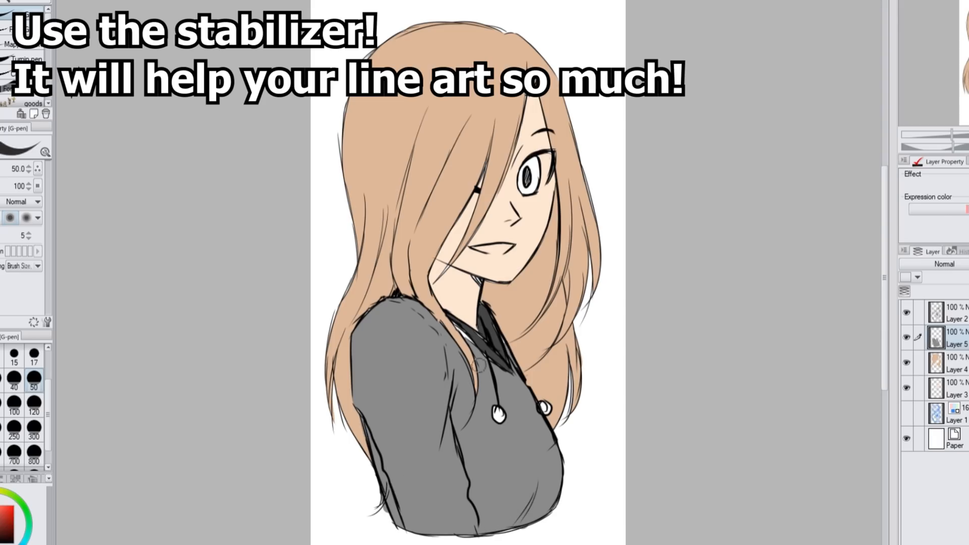
Touch up the skin fill on Layer 3, and choose a light blue drawing colour with Layer 4 active
{"action": "left_click", "coordinate": [460, 292], "text": "alt"}
{"action": "left_click", "coordinate": [954, 389]}
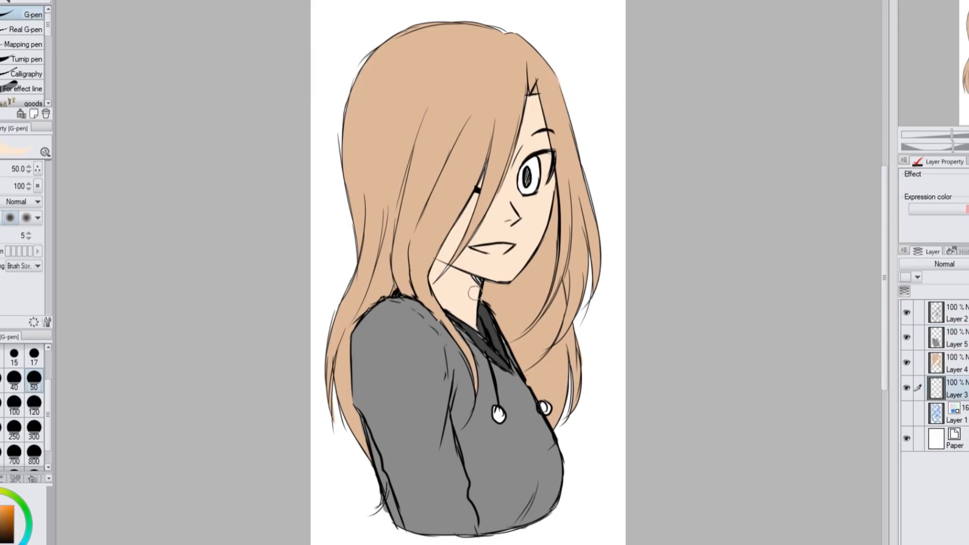
{"action": "left_click", "coordinate": [954, 364]}
{"action": "left_click", "coordinate": [435, 242], "text": "alt"}
{"action": "left_click", "coordinate": [155, 117], "text": "alt"}
{"action": "left_click", "coordinate": [877, 363]}
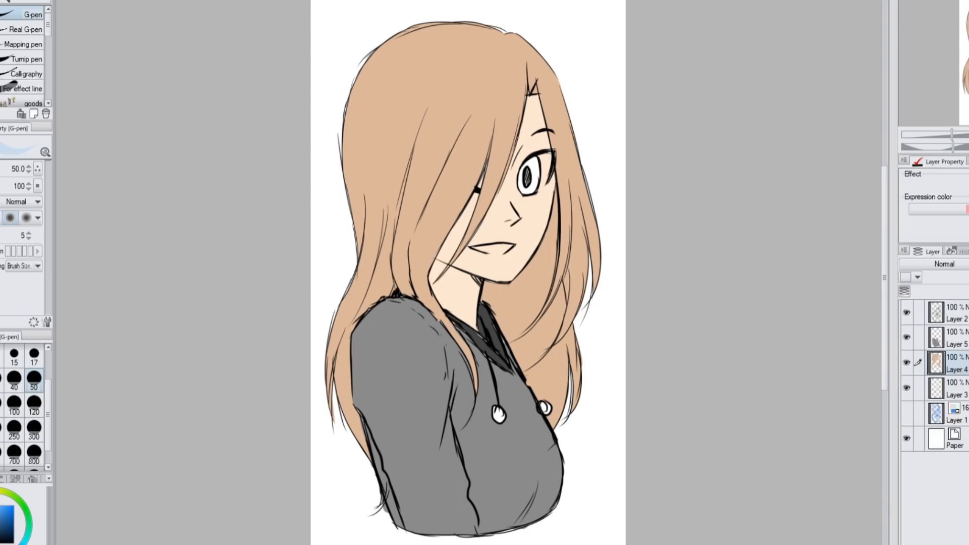
Add a new layer above the hair layer and fill the open eye's iris with light blue
{"action": "key", "text": "ctrl+shift+n"}
{"action": "key", "text": "w"}
{"action": "left_click", "coordinate": [536, 174]}
{"action": "left_click", "coordinate": [594, 214]}
{"action": "left_click", "coordinate": [423, 214]}
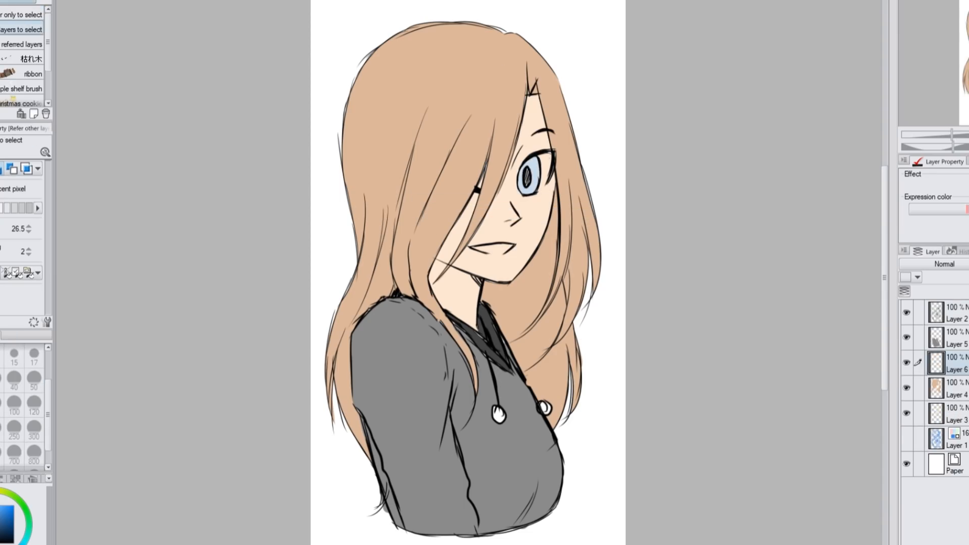
Add a new layer above the hoodie layer and paint the mouth's interior white with the G-pen at size 17
{"action": "left_click", "coordinate": [954, 338]}
{"action": "key", "text": "ctrl+shift+n"}
{"action": "key", "text": "ctrl+plus"}
{"action": "scroll", "coordinate": [864, 230], "scroll_direction": "up", "scroll_amount": 2}
{"action": "key", "text": "p"}
{"action": "left_click", "coordinate": [33, 356]}
{"action": "left_click_drag", "start_coordinate": [490, 323], "coordinate": [477, 322]}
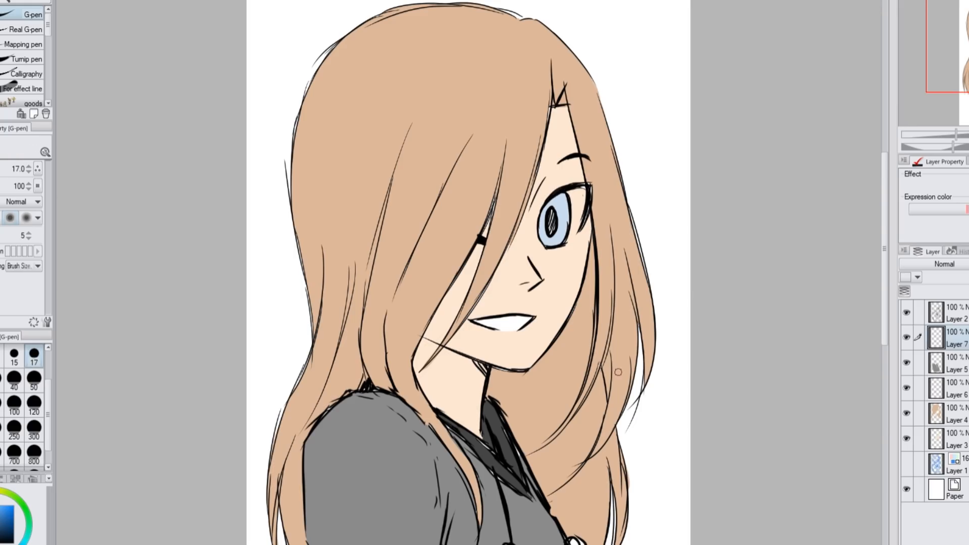
Shade the iris with a size 120 soft airbrush on a new Multiply layer clipped to the iris layer
{"action": "left_click", "coordinate": [954, 388]}
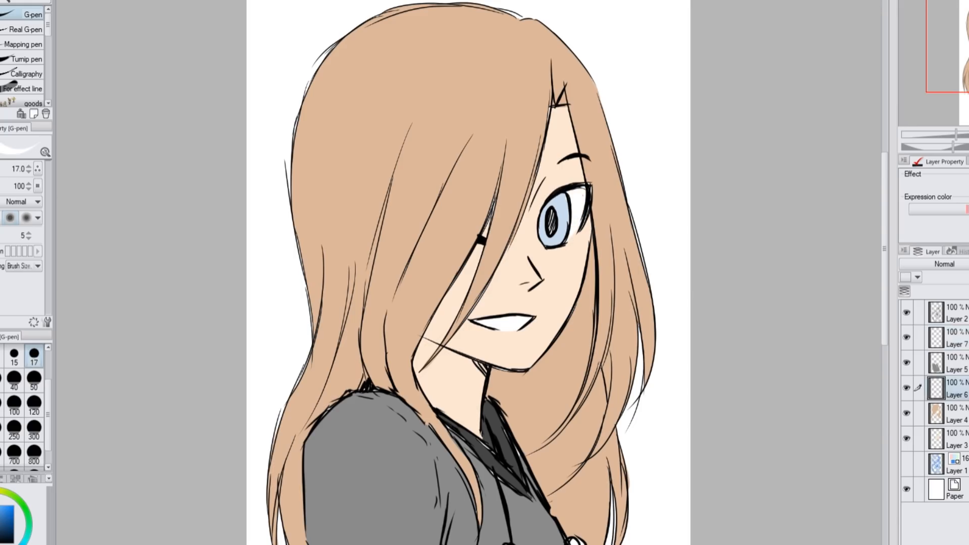
{"action": "key", "text": "ctrl+shift+n"}
{"action": "key", "text": "ctrl+alt+g"}
{"action": "left_click", "coordinate": [944, 264]}
{"action": "left_click", "coordinate": [944, 303]}
{"action": "key", "text": "b"}
{"action": "left_click", "coordinate": [34, 405]}
{"action": "left_click_drag", "start_coordinate": [532, 189], "coordinate": [611, 176]}
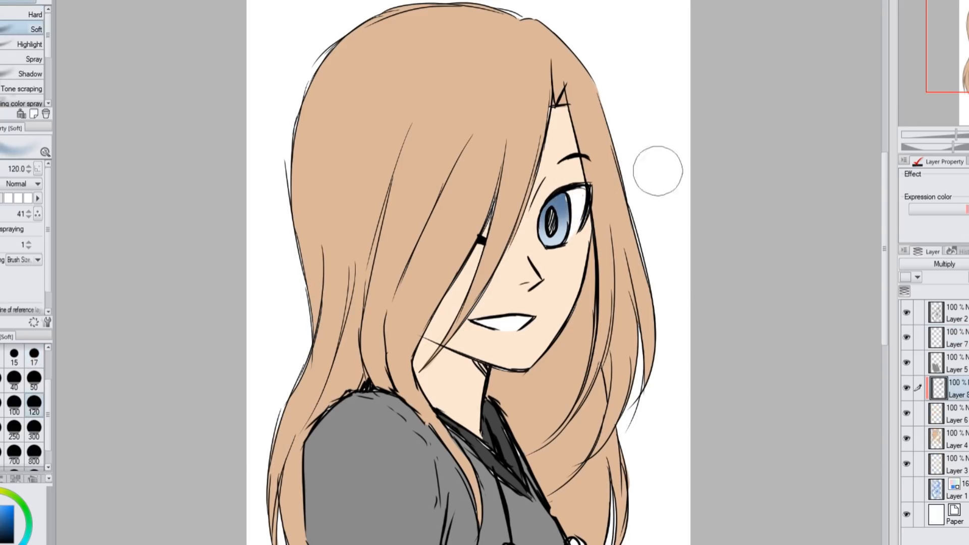
Add a new Multiply layer above Layer 7 and paint a dark blue shadow across the upper part of the open eye
{"action": "key", "text": "alt+bracketleft"}
{"action": "key", "text": "p"}
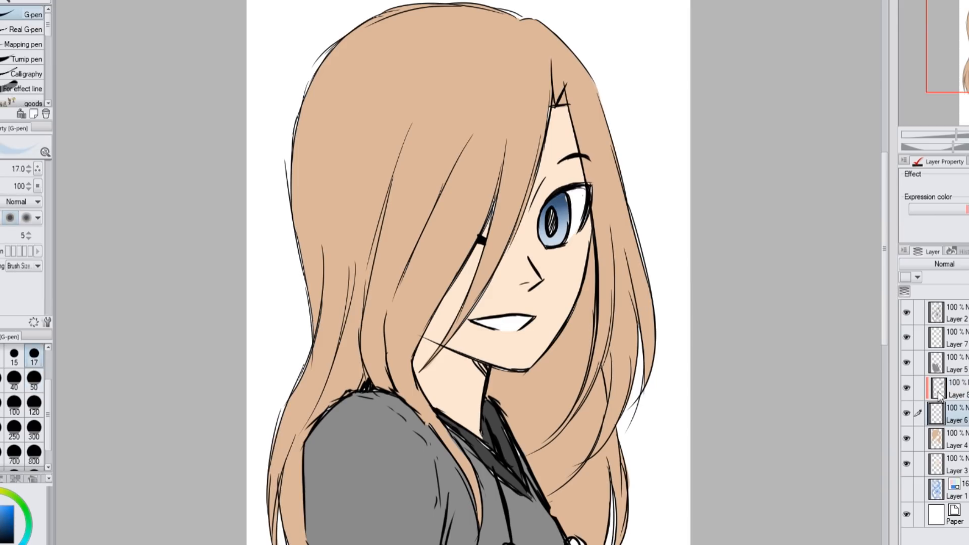
{"action": "left_click", "coordinate": [957, 337]}
{"action": "key", "text": "ctrl+shift+n"}
{"action": "left_click", "coordinate": [944, 264]}
{"action": "left_click", "coordinate": [944, 303]}
{"action": "left_click", "coordinate": [1, 480]}
{"action": "left_click", "coordinate": [32, 541]}
{"action": "left_click_drag", "start_coordinate": [557, 216], "coordinate": [586, 194]}
{"action": "left_click_drag", "start_coordinate": [566, 197], "coordinate": [544, 219]}
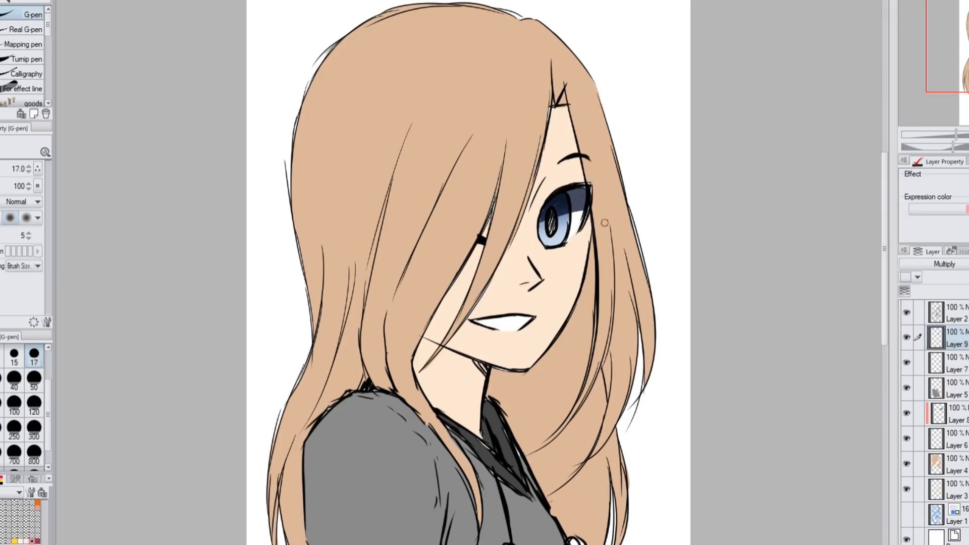
Paint dark red shadows under the nose, along the hair-covered edge of the face and on the neck
{"action": "left_click_drag", "start_coordinate": [540, 279], "coordinate": [523, 284]}
{"action": "key", "text": "ctrl+z"}
{"action": "left_click", "coordinate": [37, 541]}
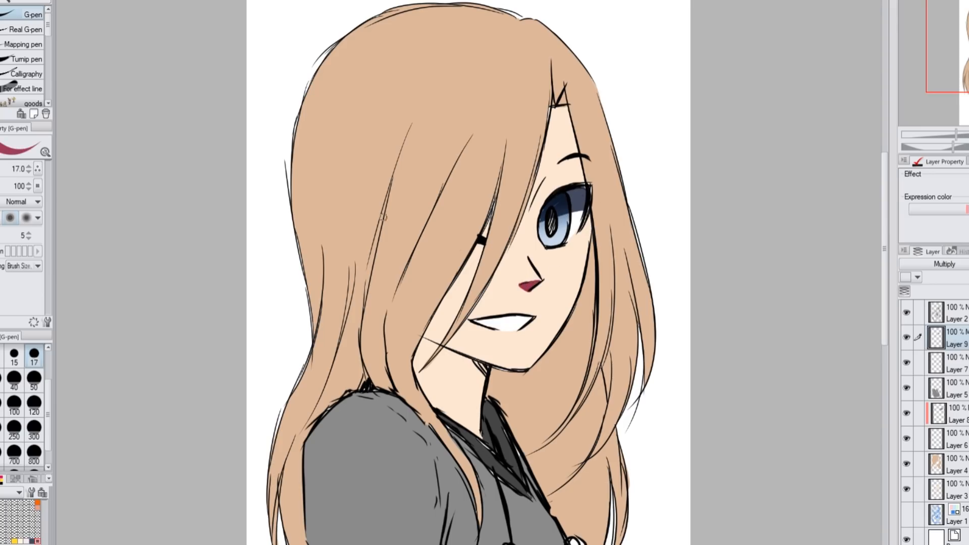
{"action": "mouse_move", "coordinate": [479, 257]}
{"action": "left_mouse_down"}
{"action": "mouse_move", "coordinate": [413, 372]}
{"action": "mouse_move", "coordinate": [479, 409]}
{"action": "left_mouse_up"}
{"action": "key", "text": "ctrl+z"}
{"action": "left_click", "coordinate": [4, 232]}
{"action": "left_click_drag", "start_coordinate": [421, 350], "coordinate": [480, 404]}
Select the back hair areas behind the neck and fill them with the dark red shadow colour
{"action": "key", "text": "w"}
{"action": "left_click", "coordinate": [460, 372]}
{"action": "left_click", "coordinate": [545, 404]}
{"action": "left_click", "coordinate": [581, 498]}
{"action": "left_click", "coordinate": [622, 475]}
{"action": "key", "text": "alt+Delete"}
{"action": "key", "text": "ctrl+d"}
{"action": "key", "text": "p"}
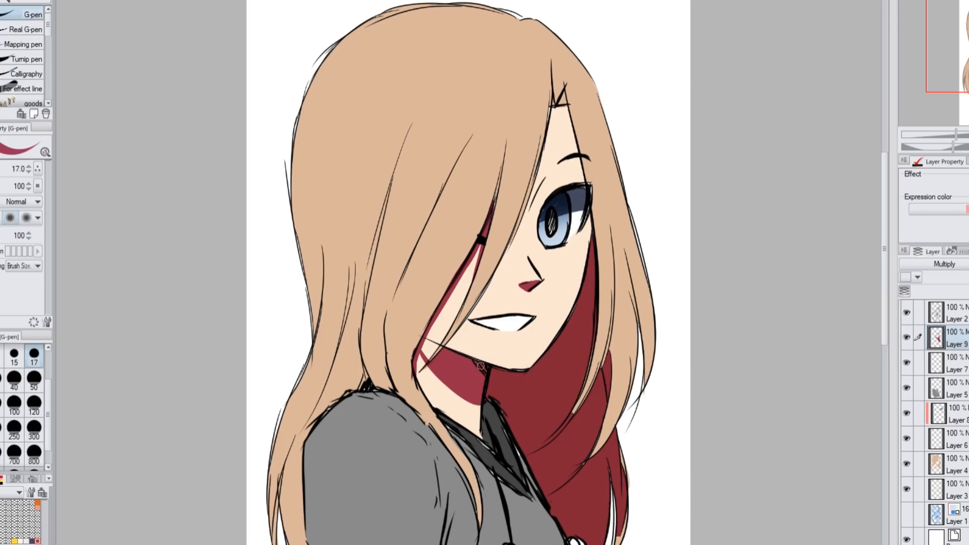
Shade the eyelid and the forehead edge beside the hair in dark red with the G-pen at size 15
{"action": "left_click", "coordinate": [14, 356]}
{"action": "left_click", "coordinate": [1, 479]}
{"action": "left_click", "coordinate": [13, 544]}
{"action": "left_click", "coordinate": [949, 313]}
{"action": "mouse_move", "coordinate": [543, 192]}
{"action": "left_mouse_down"}
{"action": "mouse_move", "coordinate": [595, 183]}
{"action": "mouse_move", "coordinate": [561, 177]}
{"action": "left_mouse_up"}
{"action": "left_click", "coordinate": [939, 414]}
{"action": "left_click", "coordinate": [1, 478]}
{"action": "left_click", "coordinate": [939, 337]}
{"action": "left_click_drag", "start_coordinate": [564, 95], "coordinate": [584, 182]}
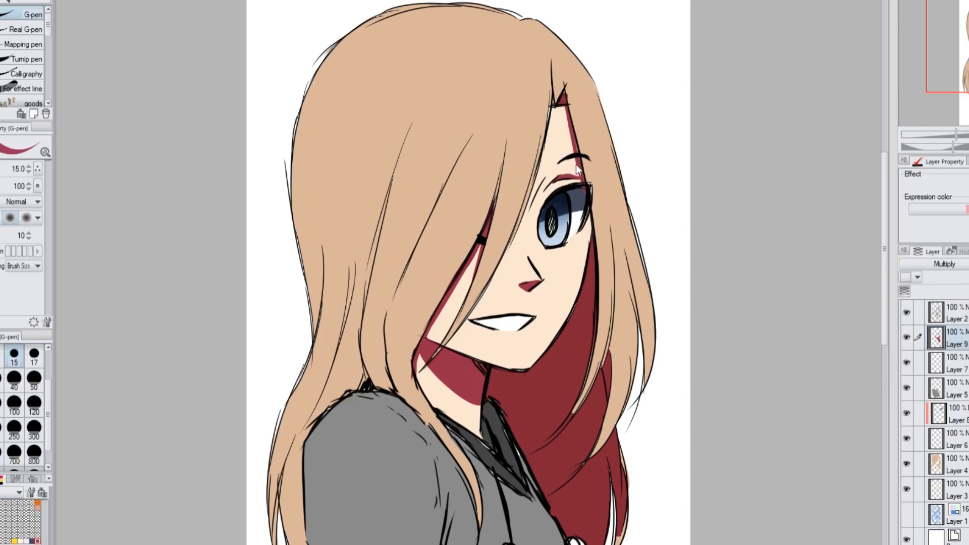
Paint dark blue fold shadows on the hoodie at brush size 50, and lower the shadow layer's opacity to 29%
{"action": "scroll", "coordinate": [639, 169], "scroll_direction": "down", "scroll_amount": 1}
{"action": "left_click", "coordinate": [32, 541]}
{"action": "left_click", "coordinate": [34, 405]}
{"action": "mouse_move", "coordinate": [372, 428]}
{"action": "left_mouse_down"}
{"action": "mouse_move", "coordinate": [376, 481]}
{"action": "mouse_move", "coordinate": [401, 527]}
{"action": "left_mouse_up"}
{"action": "key", "text": "ctrl+z"}
{"action": "left_click", "coordinate": [34, 381]}
{"action": "left_click_drag", "start_coordinate": [361, 412], "coordinate": [375, 434]}
{"action": "left_click_drag", "start_coordinate": [450, 413], "coordinate": [443, 451]}
{"action": "mouse_move", "coordinate": [439, 411]}
{"action": "left_mouse_down"}
{"action": "mouse_move", "coordinate": [427, 472]}
{"action": "mouse_move", "coordinate": [450, 505]}
{"action": "left_mouse_up"}
{"action": "mouse_move", "coordinate": [527, 512]}
{"action": "left_mouse_down"}
{"action": "mouse_move", "coordinate": [539, 488]}
{"action": "mouse_move", "coordinate": [523, 518]}
{"action": "left_mouse_up"}
{"action": "left_click", "coordinate": [968, 264]}
{"action": "left_click", "coordinate": [968, 264]}
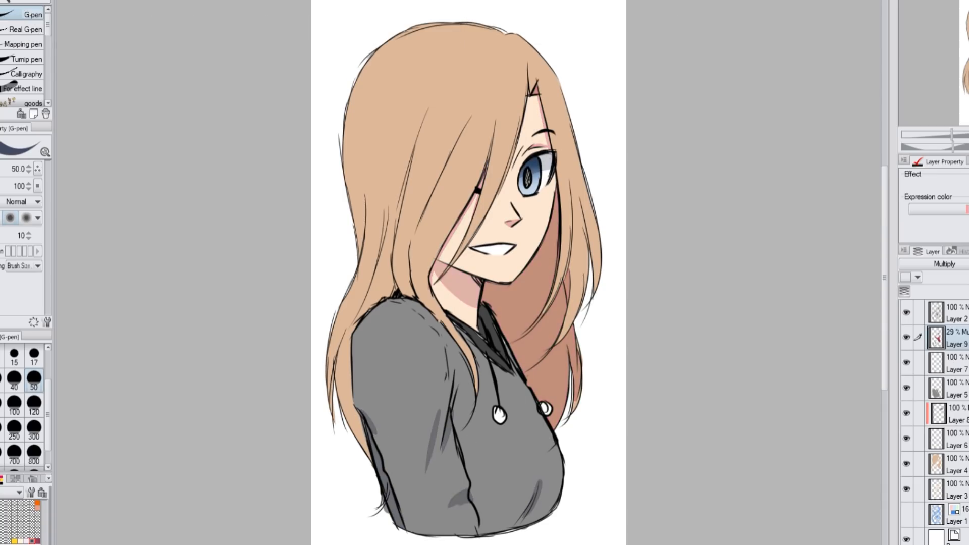
Shade the hair's crown and ends brown with a size 600 soft airbrush on a new Multiply layer clipped to Layer 4
{"action": "left_click", "coordinate": [954, 464]}
{"action": "left_click", "coordinate": [968, 290]}
{"action": "left_click", "coordinate": [968, 278]}
{"action": "key", "text": "b"}
{"action": "left_click_drag", "start_coordinate": [403, 46], "coordinate": [550, 56]}
{"action": "key", "text": "ctrl+z"}
{"action": "left_click", "coordinate": [1, 454]}
{"action": "left_click", "coordinate": [944, 264]}
{"action": "left_click", "coordinate": [1, 478]}
{"action": "mouse_move", "coordinate": [394, 35]}
{"action": "left_mouse_down"}
{"action": "mouse_move", "coordinate": [523, 17]}
{"action": "mouse_move", "coordinate": [384, 56]}
{"action": "left_mouse_up"}
{"action": "mouse_move", "coordinate": [315, 400]}
{"action": "left_mouse_down"}
{"action": "mouse_move", "coordinate": [532, 424]}
{"action": "mouse_move", "coordinate": [575, 283]}
{"action": "left_mouse_up"}
{"action": "mouse_move", "coordinate": [404, 101]}
{"action": "left_mouse_down"}
{"action": "mouse_move", "coordinate": [495, 111]}
{"action": "mouse_move", "coordinate": [605, 252]}
{"action": "left_mouse_up"}
{"action": "left_click_drag", "start_coordinate": [410, 494], "coordinate": [610, 377]}
Select the back hair sections and darken them on Layer 4
{"action": "key", "text": "w"}
{"action": "left_click", "coordinate": [549, 337]}
{"action": "left_click", "coordinate": [558, 373]}
{"action": "key", "text": "ctrl+z"}
{"action": "left_click", "coordinate": [553, 379]}
{"action": "left_click", "coordinate": [956, 490]}
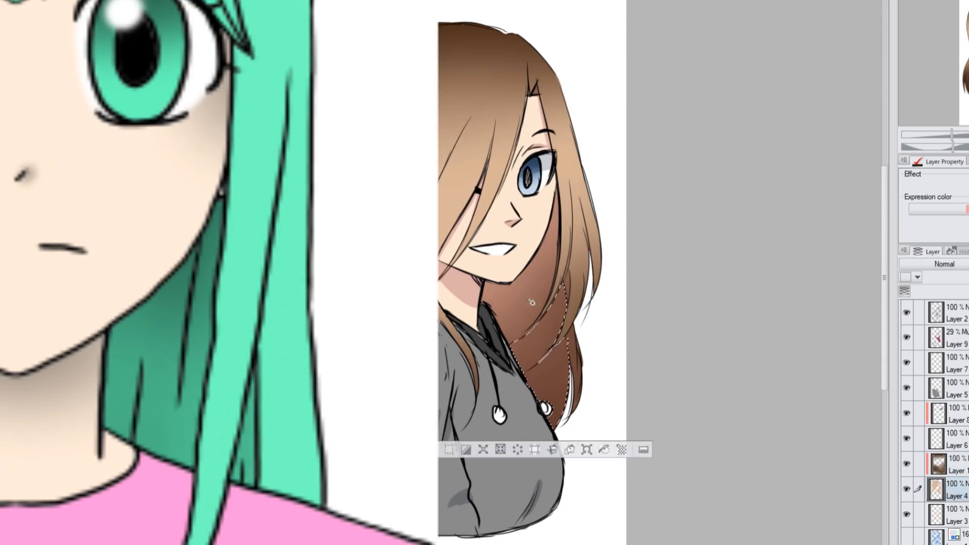
{"action": "left_click", "coordinate": [515, 313]}
{"action": "left_click", "coordinate": [591, 449]}
{"action": "key", "text": "ctrl+d"}
Touch up the edge of the back hair with the G-pen and airbrush its remaining sections dark brown
{"action": "key", "text": "p"}
{"action": "left_click_drag", "start_coordinate": [566, 279], "coordinate": [566, 292]}
{"action": "key", "text": "w"}
{"action": "left_click", "coordinate": [520, 303]}
{"action": "key", "text": "b"}
{"action": "mouse_move", "coordinate": [505, 283]}
{"action": "left_mouse_down"}
{"action": "mouse_move", "coordinate": [547, 221]}
{"action": "mouse_move", "coordinate": [495, 340]}
{"action": "left_mouse_up"}
{"action": "key", "text": "ctrl+z"}
{"action": "key", "text": "w"}
{"action": "left_click", "coordinate": [548, 331]}
{"action": "key", "text": "b"}
{"action": "key", "text": "ctrl+d"}
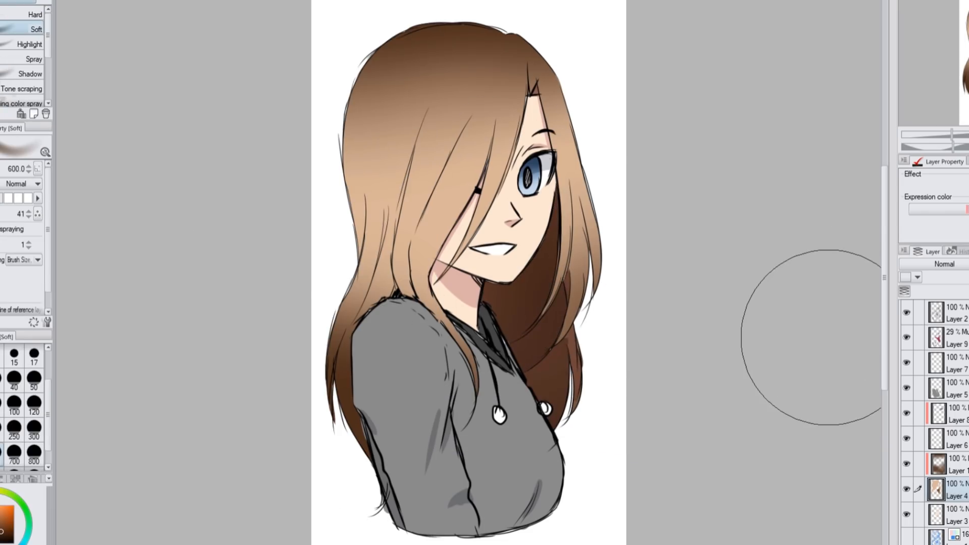
Lower the hair shading layer's opacity to 86% and set Layer 4's opacity to 95%
{"action": "left_click", "coordinate": [957, 464]}
{"action": "left_click_drag", "start_coordinate": [968, 264], "coordinate": [968, 264]}
{"action": "left_click", "coordinate": [956, 489]}
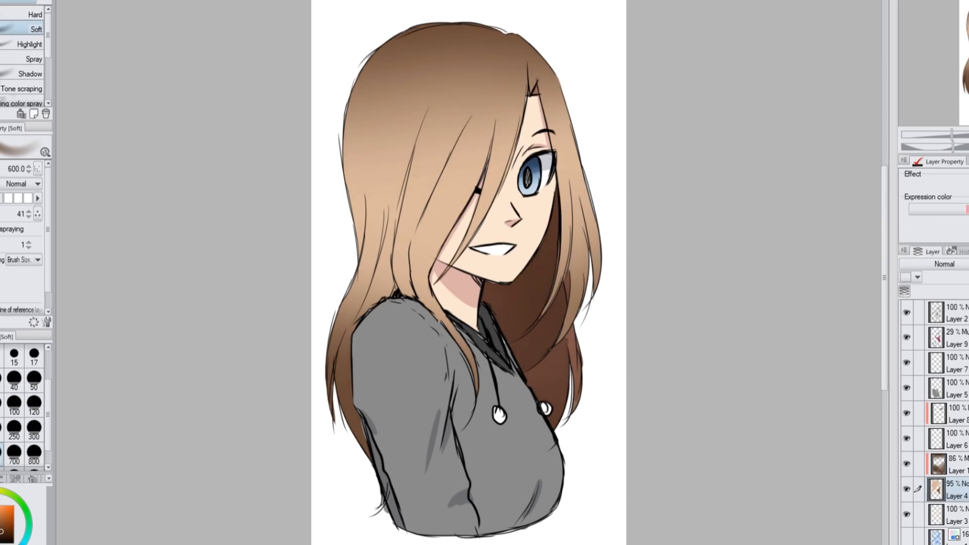
Add a new layer above the line art and paint white highlights on the open eye's iris
{"action": "left_click", "coordinate": [957, 313]}
{"action": "key", "text": "ctrl+shift+n"}
{"action": "scroll", "coordinate": [529, 117], "scroll_direction": "up", "scroll_amount": 4}
{"action": "key", "text": "u"}
{"action": "key", "text": "x"}
{"action": "left_click_drag", "start_coordinate": [534, 208], "coordinate": [568, 226]}
{"action": "left_click", "coordinate": [568, 212]}
{"action": "key", "text": "p"}
{"action": "left_click", "coordinate": [34, 355]}
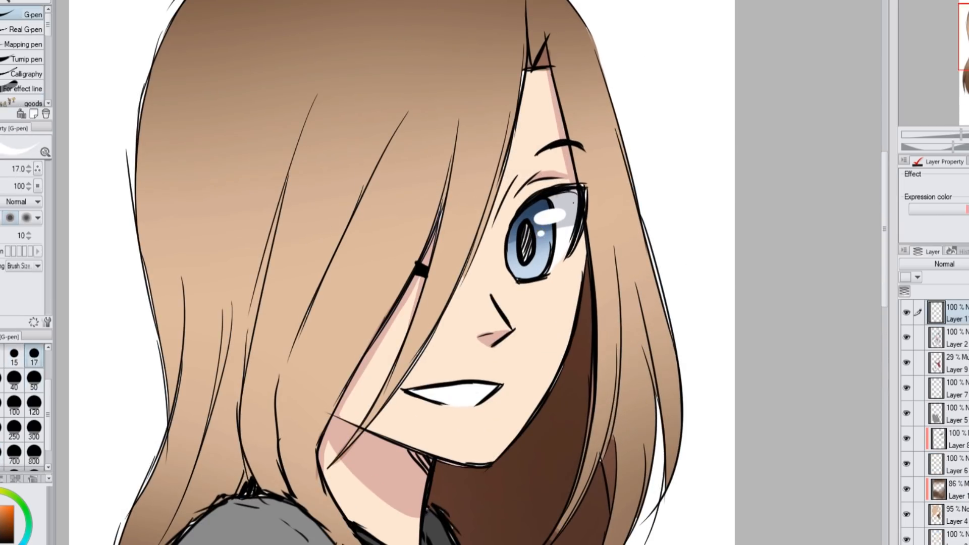
Paint white shine spots on both sides of the hair at size 40 on a new layer, and reduce its opacity
{"action": "scroll", "coordinate": [529, 118], "scroll_direction": "down", "scroll_amount": 4}
{"action": "key", "text": "ctrl+shift+n"}
{"action": "left_click", "coordinate": [14, 380]}
{"action": "left_click_drag", "start_coordinate": [370, 88], "coordinate": [357, 125]}
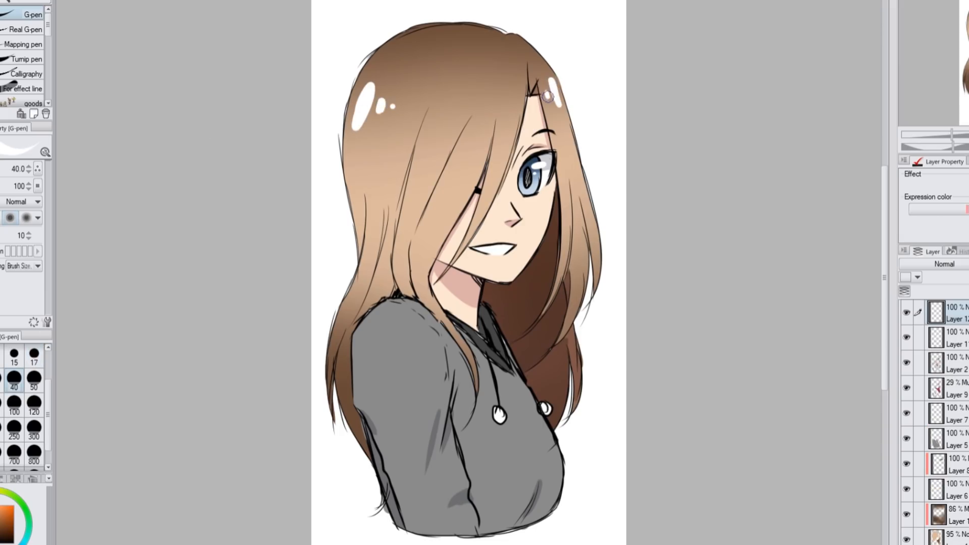
{"action": "left_click_drag", "start_coordinate": [968, 264], "coordinate": [965, 264]}
Group the artwork layers into a folder and add a new layer clipped to it
{"action": "left_click_drag", "start_coordinate": [918, 338], "coordinate": [918, 540]}
{"action": "key", "text": "ctrl+g"}
{"action": "left_click", "coordinate": [930, 310]}
{"action": "key", "text": "ctrl+shift+n"}
{"action": "key", "text": "ctrl+alt+g"}
Airbrush yellow light over the figure on the clipped layer, change its blending mode and lower its opacity to 31%
{"action": "key", "text": "b"}
{"action": "left_click", "coordinate": [33, 456]}
{"action": "left_click_drag", "start_coordinate": [626, 108], "coordinate": [643, 112]}
{"action": "key", "text": "ctrl+minus"}
{"action": "left_click_drag", "start_coordinate": [683, 83], "coordinate": [596, 88]}
{"action": "left_click", "coordinate": [944, 264]}
{"action": "left_click", "coordinate": [34, 433]}
{"action": "mouse_move", "coordinate": [447, 200]}
{"action": "left_mouse_down"}
{"action": "mouse_move", "coordinate": [407, 178]}
{"action": "mouse_move", "coordinate": [532, 322]}
{"action": "mouse_move", "coordinate": [516, 229]}
{"action": "left_mouse_up"}
{"action": "left_click_drag", "start_coordinate": [968, 264], "coordinate": [965, 264]}
Add another clipped layer with a different blending mode, airbrush the lower body, reduce its opacity, and check the drawing flipped
{"action": "key", "text": "ctrl+shift+n"}
{"action": "key", "text": "ctrl+alt+g"}
{"action": "left_click", "coordinate": [944, 264]}
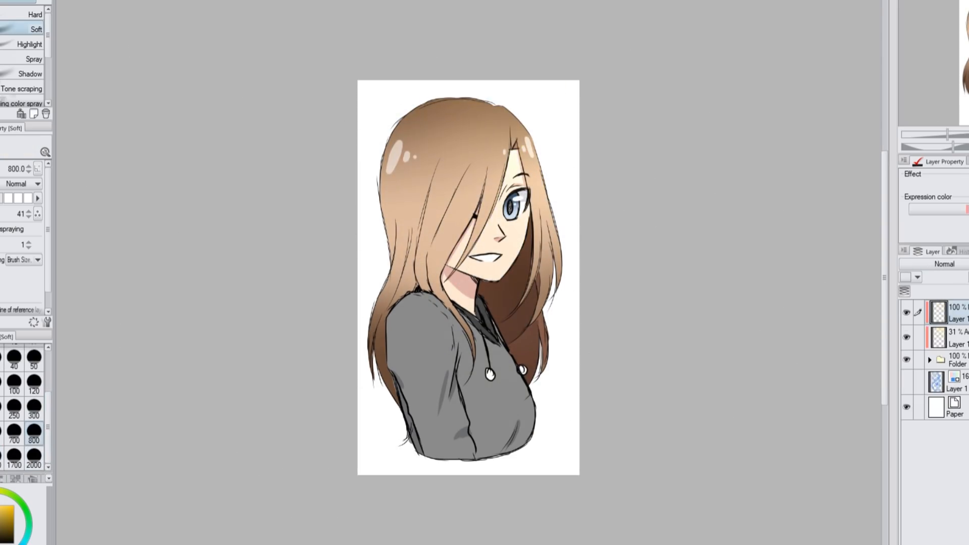
{"action": "left_click", "coordinate": [934, 13]}
{"action": "left_click", "coordinate": [1, 527]}
{"action": "mouse_move", "coordinate": [374, 436]}
{"action": "left_mouse_down"}
{"action": "mouse_move", "coordinate": [374, 359]}
{"action": "mouse_move", "coordinate": [486, 428]}
{"action": "left_mouse_up"}
{"action": "left_click_drag", "start_coordinate": [968, 264], "coordinate": [967, 264]}
{"action": "key", "text": "ctrl+0"}
{"action": "key", "text": "h"}
{"action": "key", "text": "h"}
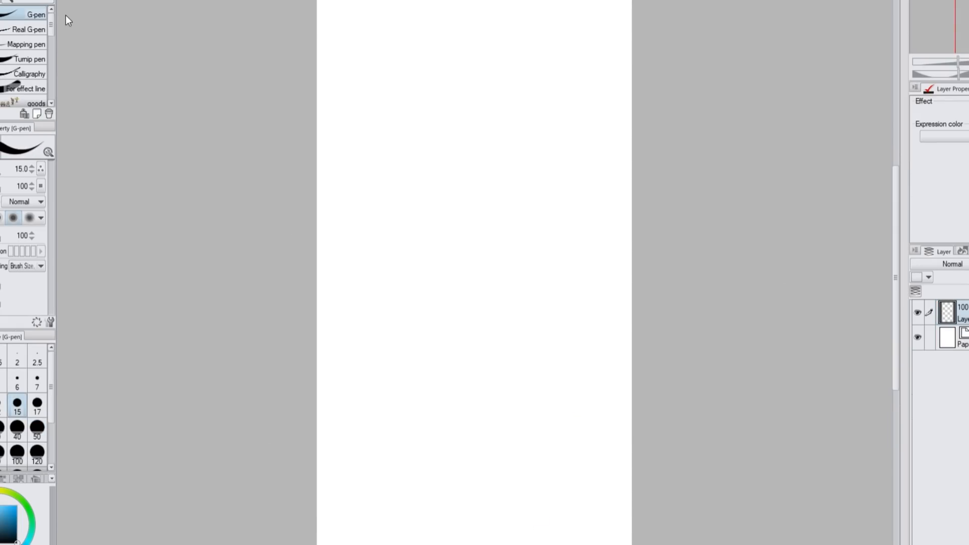
Sketch a new head on the blank canvas with a construction circle, centre and horizontal guidelines, and a jaw line
{"action": "mouse_move", "coordinate": [424, 165]}
{"action": "left_mouse_down"}
{"action": "mouse_move", "coordinate": [480, 255]}
{"action": "mouse_move", "coordinate": [558, 159]}
{"action": "left_mouse_up"}
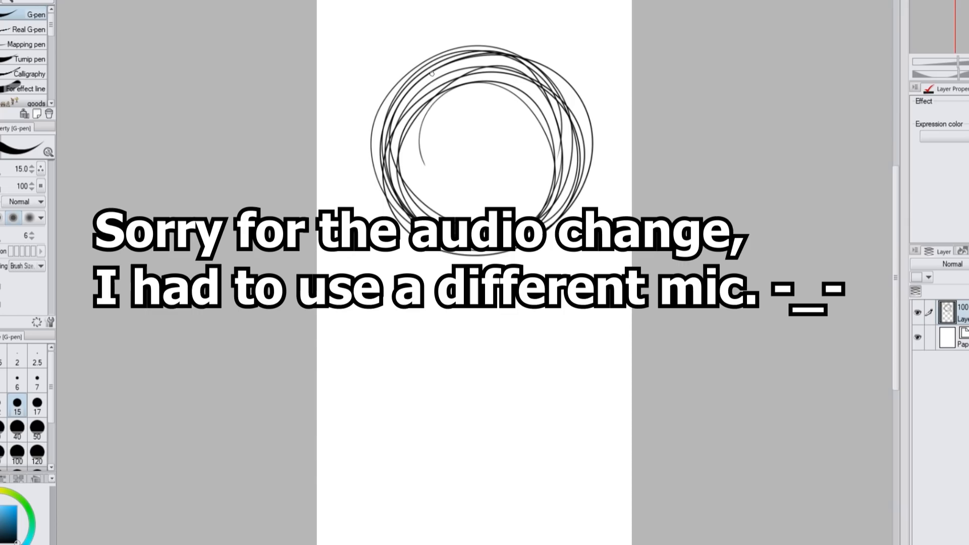
{"action": "left_click_drag", "start_coordinate": [437, 45], "coordinate": [452, 325]}
{"action": "left_click_drag", "start_coordinate": [398, 243], "coordinate": [570, 251]}
{"action": "left_click_drag", "start_coordinate": [378, 121], "coordinate": [399, 255]}
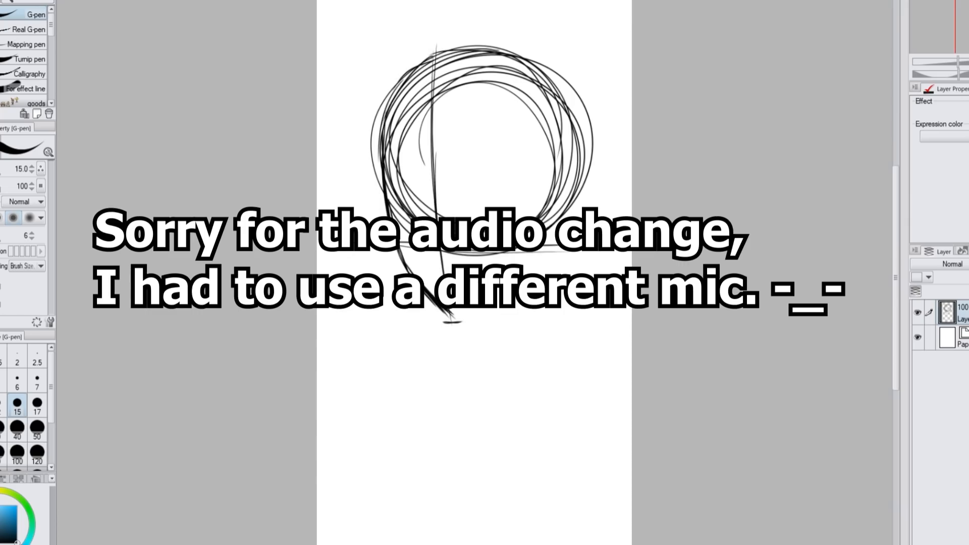
Thicken the head outline and sketch an oval marking the side of the head
{"action": "left_click_drag", "start_coordinate": [538, 204], "coordinate": [506, 151]}
{"action": "left_click_drag", "start_coordinate": [412, 78], "coordinate": [382, 162]}
{"action": "mouse_move", "coordinate": [401, 96]}
{"action": "left_mouse_down"}
{"action": "mouse_move", "coordinate": [556, 43]}
{"action": "mouse_move", "coordinate": [562, 135]}
{"action": "mouse_move", "coordinate": [578, 123]}
{"action": "left_mouse_up"}
{"action": "left_click_drag", "start_coordinate": [571, 101], "coordinate": [554, 222]}
{"action": "mouse_move", "coordinate": [417, 65]}
{"action": "left_mouse_down"}
{"action": "mouse_move", "coordinate": [397, 92]}
{"action": "mouse_move", "coordinate": [435, 49]}
{"action": "mouse_move", "coordinate": [536, 74]}
{"action": "mouse_move", "coordinate": [505, 257]}
{"action": "mouse_move", "coordinate": [572, 147]}
{"action": "mouse_move", "coordinate": [553, 164]}
{"action": "left_mouse_up"}
Clear stray construction lines inside the head at brush size 50, and return the G-pen to size 15
{"action": "left_click", "coordinate": [36, 428]}
{"action": "left_click_drag", "start_coordinate": [500, 89], "coordinate": [546, 103]}
{"action": "left_click_drag", "start_coordinate": [435, 227], "coordinate": [445, 248]}
{"action": "left_click", "coordinate": [37, 404]}
{"action": "left_click", "coordinate": [17, 404]}
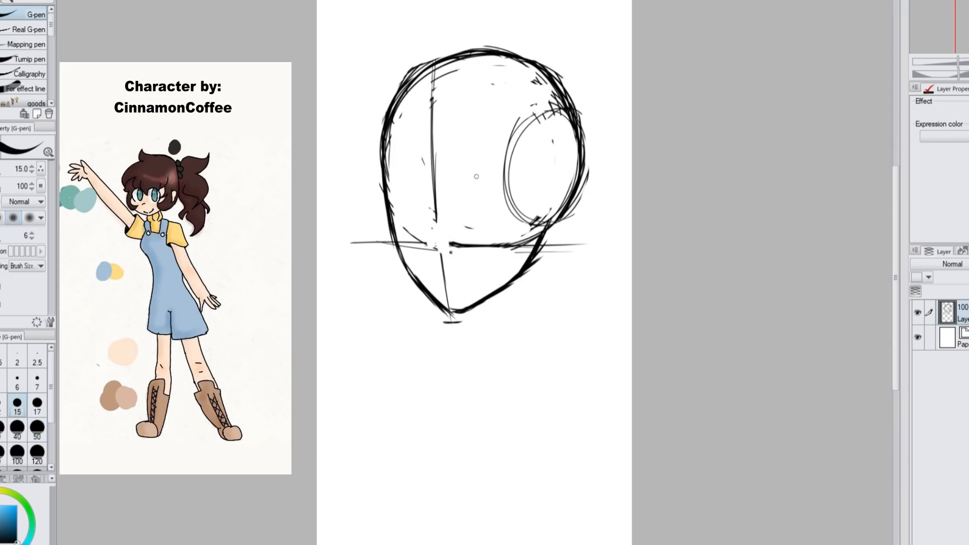
Sketch the face's two eyes, eyebrows, nose and small smiling mouth
{"action": "left_click_drag", "start_coordinate": [461, 187], "coordinate": [520, 199]}
{"action": "left_click_drag", "start_coordinate": [487, 172], "coordinate": [507, 222]}
{"action": "mouse_move", "coordinate": [398, 204]}
{"action": "left_mouse_down"}
{"action": "mouse_move", "coordinate": [428, 187]}
{"action": "mouse_move", "coordinate": [421, 219]}
{"action": "left_mouse_up"}
{"action": "left_click_drag", "start_coordinate": [457, 132], "coordinate": [512, 144]}
{"action": "left_click_drag", "start_coordinate": [397, 146], "coordinate": [416, 133]}
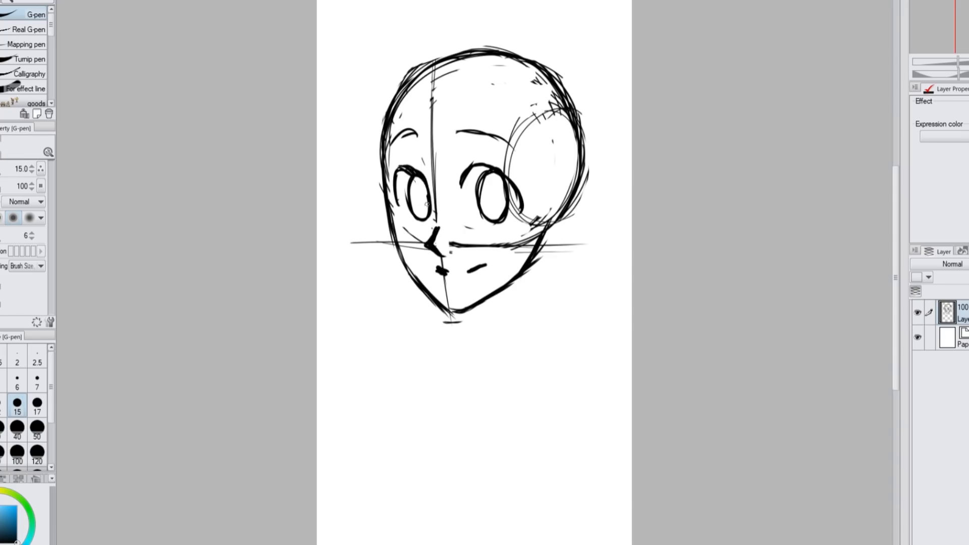
Sketch the ear and neck, and draw a ribbed turtleneck collar below the chin
{"action": "left_click_drag", "start_coordinate": [555, 180], "coordinate": [538, 328]}
{"action": "mouse_move", "coordinate": [472, 308]}
{"action": "left_mouse_down"}
{"action": "mouse_move", "coordinate": [474, 346]}
{"action": "mouse_move", "coordinate": [546, 287]}
{"action": "left_mouse_up"}
{"action": "left_click_drag", "start_coordinate": [457, 348], "coordinate": [515, 353]}
{"action": "left_click_drag", "start_coordinate": [545, 291], "coordinate": [553, 338]}
{"action": "mouse_move", "coordinate": [490, 313]}
{"action": "left_mouse_down"}
{"action": "mouse_move", "coordinate": [492, 348]}
{"action": "mouse_move", "coordinate": [519, 347]}
{"action": "left_mouse_up"}
{"action": "left_click_drag", "start_coordinate": [546, 287], "coordinate": [554, 335]}
{"action": "left_click_drag", "start_coordinate": [449, 313], "coordinate": [454, 350]}
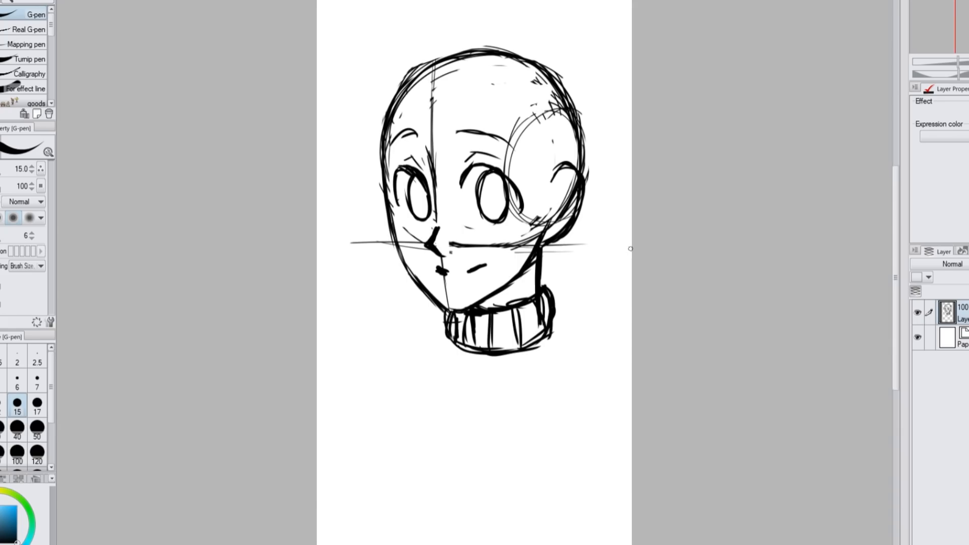
Sketch both shoulder lines from the collar and shift the whole sketch layer slightly to the left
{"action": "left_click_drag", "start_coordinate": [549, 331], "coordinate": [608, 355]}
{"action": "left_click_drag", "start_coordinate": [467, 323], "coordinate": [347, 404]}
{"action": "left_click_drag", "start_coordinate": [588, 352], "coordinate": [615, 391]}
{"action": "key", "text": "ctrl+z"}
{"action": "left_click_drag", "start_coordinate": [563, 338], "coordinate": [632, 369]}
{"action": "key", "text": "m"}
{"action": "key", "text": "k"}
{"action": "left_click_drag", "start_coordinate": [648, 210], "coordinate": [626, 216]}
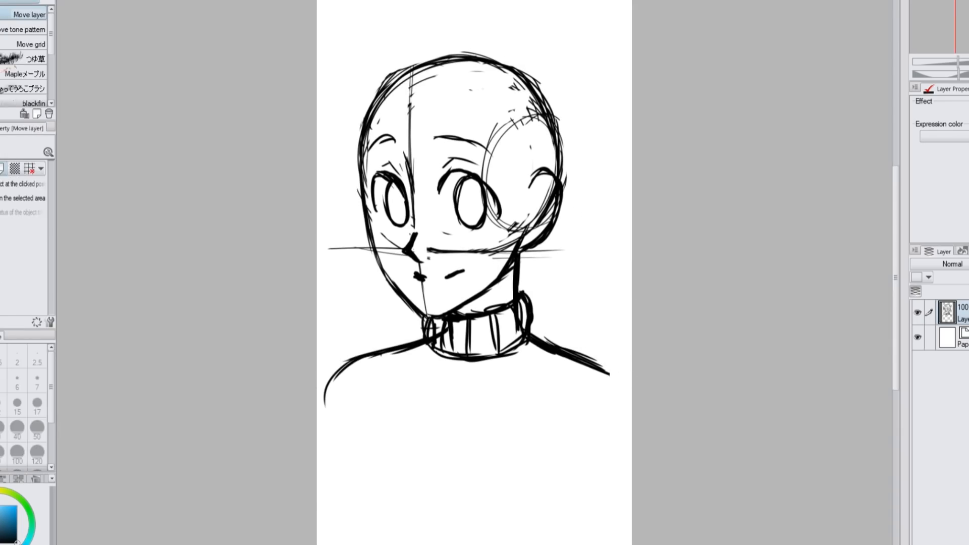
Sketch both upper arms down from the shoulders and close the bust with a curved lower edge, using the G-pen
{"action": "key", "text": "p"}
{"action": "left_click_drag", "start_coordinate": [349, 356], "coordinate": [333, 434]}
{"action": "left_click_drag", "start_coordinate": [609, 373], "coordinate": [619, 454]}
{"action": "left_click_drag", "start_coordinate": [338, 429], "coordinate": [598, 472]}
Sketch the overall straps over both shoulders, the bib's horizontal edge across the chest, and a sleeve fold
{"action": "left_click_drag", "start_coordinate": [553, 349], "coordinate": [505, 437]}
{"action": "left_click_drag", "start_coordinate": [581, 356], "coordinate": [537, 436]}
{"action": "left_click_drag", "start_coordinate": [424, 346], "coordinate": [389, 426]}
{"action": "left_click_drag", "start_coordinate": [393, 351], "coordinate": [360, 457]}
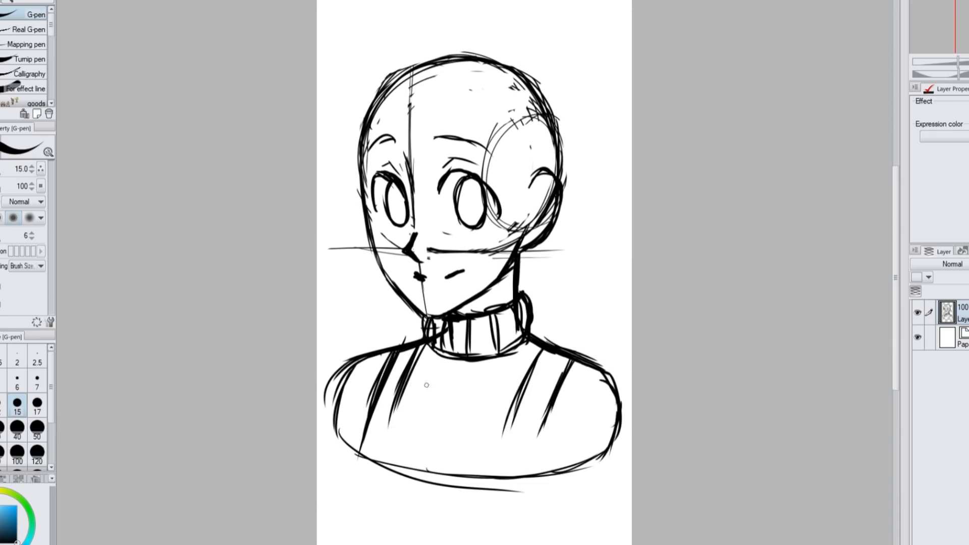
{"action": "left_click_drag", "start_coordinate": [393, 407], "coordinate": [536, 431]}
{"action": "left_click_drag", "start_coordinate": [563, 356], "coordinate": [532, 477]}
{"action": "left_click_drag", "start_coordinate": [617, 383], "coordinate": [568, 395]}
{"action": "left_click_drag", "start_coordinate": [404, 354], "coordinate": [361, 472]}
Erase stray lines around the strap at brush size 50, and set the G-pen to size 17 for drawing
{"action": "key", "text": "c"}
{"action": "left_click", "coordinate": [36, 429]}
{"action": "left_click_drag", "start_coordinate": [571, 366], "coordinate": [543, 460]}
{"action": "left_click", "coordinate": [36, 404]}
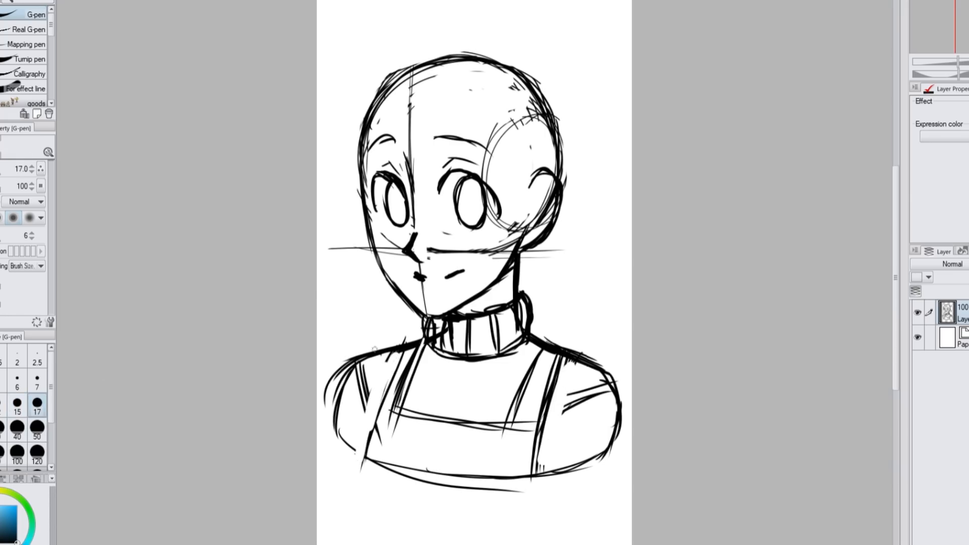
{"action": "key", "text": "c"}
Reinforce the strap, the bust's lower edge, the shoulder line and the sleeve folds with darker strokes
{"action": "left_click_drag", "start_coordinate": [400, 352], "coordinate": [371, 430]}
{"action": "left_click_drag", "start_coordinate": [334, 425], "coordinate": [529, 470]}
{"action": "left_click_drag", "start_coordinate": [357, 360], "coordinate": [373, 426]}
{"action": "left_click_drag", "start_coordinate": [424, 341], "coordinate": [369, 352]}
{"action": "left_click_drag", "start_coordinate": [607, 384], "coordinate": [541, 443]}
{"action": "left_click_drag", "start_coordinate": [589, 361], "coordinate": [601, 459]}
Refine the ear and sketch a curled flick at the crown with the outer contour of the front hair
{"action": "left_click_drag", "start_coordinate": [528, 192], "coordinate": [553, 175]}
{"action": "left_click_drag", "start_coordinate": [453, 38], "coordinate": [339, 60]}
{"action": "mouse_move", "coordinate": [332, 50]}
{"action": "left_mouse_down"}
{"action": "mouse_move", "coordinate": [371, 76]}
{"action": "mouse_move", "coordinate": [334, 188]}
{"action": "left_mouse_up"}
{"action": "left_click_drag", "start_coordinate": [371, 97], "coordinate": [351, 207]}
Sketch the pointed fringe strands across the forehead and a long side lock falling in front of the ear
{"action": "mouse_move", "coordinate": [485, 102]}
{"action": "left_mouse_down"}
{"action": "mouse_move", "coordinate": [501, 191]}
{"action": "mouse_move", "coordinate": [445, 165]}
{"action": "left_mouse_up"}
{"action": "left_click_drag", "start_coordinate": [430, 87], "coordinate": [438, 190]}
{"action": "left_click_drag", "start_coordinate": [403, 83], "coordinate": [423, 186]}
{"action": "left_click_drag", "start_coordinate": [384, 98], "coordinate": [373, 176]}
{"action": "mouse_move", "coordinate": [535, 93]}
{"action": "left_mouse_down"}
{"action": "mouse_move", "coordinate": [515, 186]}
{"action": "mouse_move", "coordinate": [485, 224]}
{"action": "left_mouse_up"}
{"action": "left_click_drag", "start_coordinate": [538, 96], "coordinate": [484, 293]}
{"action": "left_click_drag", "start_coordinate": [539, 161], "coordinate": [520, 282]}
{"action": "left_click_drag", "start_coordinate": [512, 280], "coordinate": [490, 306]}
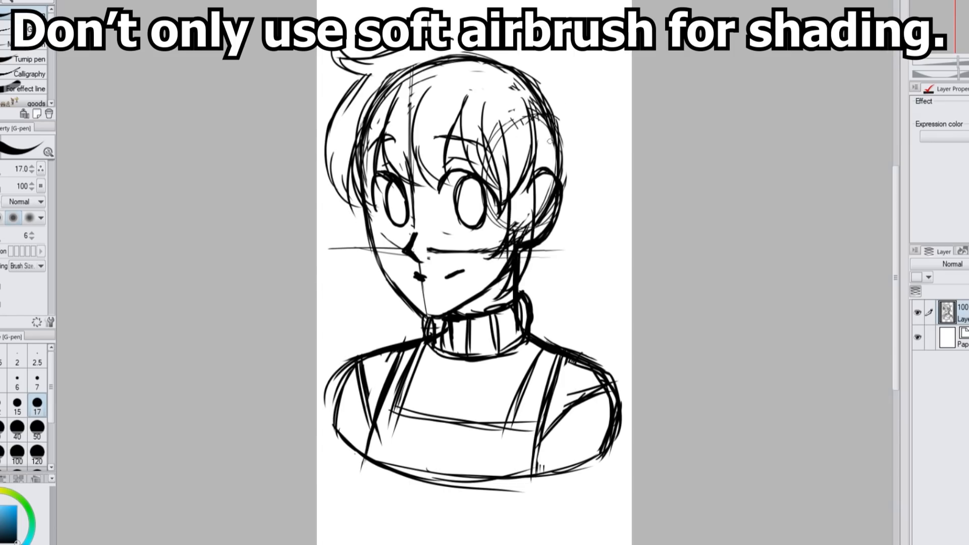
Sketch the swept-back hair behind the ear and the hair's outline over the crown and back of the head
{"action": "left_click_drag", "start_coordinate": [545, 135], "coordinate": [537, 220]}
{"action": "left_click_drag", "start_coordinate": [536, 107], "coordinate": [541, 167]}
{"action": "left_click_drag", "start_coordinate": [577, 115], "coordinate": [552, 240]}
{"action": "left_click_drag", "start_coordinate": [573, 202], "coordinate": [524, 274]}
{"action": "left_click_drag", "start_coordinate": [449, 42], "coordinate": [564, 89]}
{"action": "left_click_drag", "start_coordinate": [459, 31], "coordinate": [539, 51]}
{"action": "left_click_drag", "start_coordinate": [525, 44], "coordinate": [579, 147]}
{"action": "left_click_drag", "start_coordinate": [577, 114], "coordinate": [548, 237]}
{"action": "left_click_drag", "start_coordinate": [574, 126], "coordinate": [551, 152]}
Sketch a long wavy ponytail from the back of the crown down to the shoulder
{"action": "left_click_drag", "start_coordinate": [510, 46], "coordinate": [610, 59]}
{"action": "left_click_drag", "start_coordinate": [626, 54], "coordinate": [593, 69]}
{"action": "mouse_move", "coordinate": [606, 75]}
{"action": "left_mouse_down"}
{"action": "mouse_move", "coordinate": [605, 227]}
{"action": "mouse_move", "coordinate": [624, 279]}
{"action": "left_mouse_up"}
{"action": "left_click_drag", "start_coordinate": [621, 107], "coordinate": [588, 253]}
{"action": "mouse_move", "coordinate": [541, 265]}
{"action": "left_mouse_down"}
{"action": "mouse_move", "coordinate": [563, 296]}
{"action": "mouse_move", "coordinate": [520, 345]}
{"action": "left_mouse_up"}
{"action": "mouse_move", "coordinate": [581, 277]}
{"action": "left_mouse_down"}
{"action": "mouse_move", "coordinate": [615, 359]}
{"action": "mouse_move", "coordinate": [600, 368]}
{"action": "left_mouse_up"}
Add inner ponytail strands and a scrunchie at its base, and shift the sketch layer slightly downward
{"action": "left_click_drag", "start_coordinate": [562, 299], "coordinate": [567, 350]}
{"action": "left_click_drag", "start_coordinate": [561, 60], "coordinate": [598, 164]}
{"action": "mouse_move", "coordinate": [502, 42]}
{"action": "left_mouse_down"}
{"action": "mouse_move", "coordinate": [518, 32]}
{"action": "mouse_move", "coordinate": [547, 64]}
{"action": "left_mouse_up"}
{"action": "left_click_drag", "start_coordinate": [550, 61], "coordinate": [560, 96]}
{"action": "key", "text": "k"}
{"action": "left_click_drag", "start_coordinate": [709, 137], "coordinate": [705, 148]}
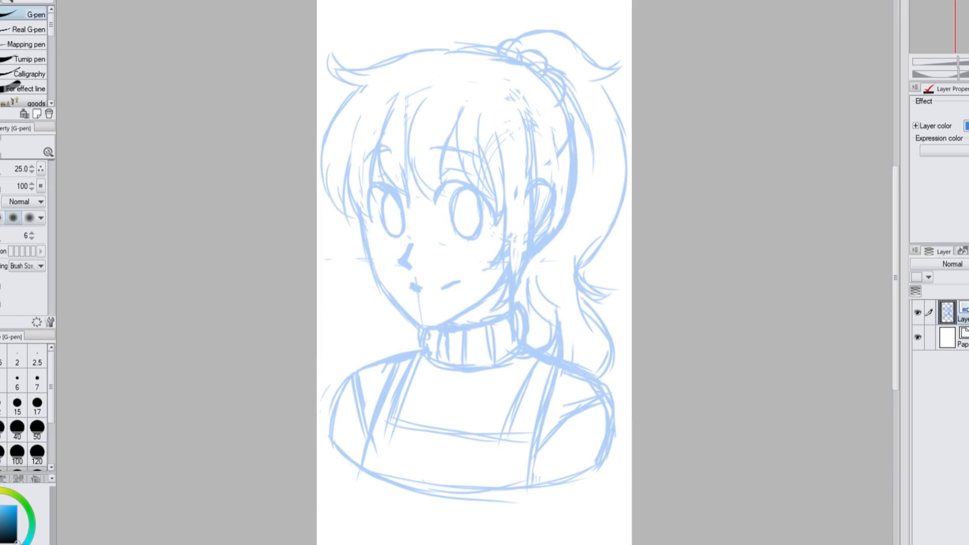
Tint the sketch layer light blue and fade it, and add a new layer above it for the line art
{"action": "left_click", "coordinate": [37, 404]}
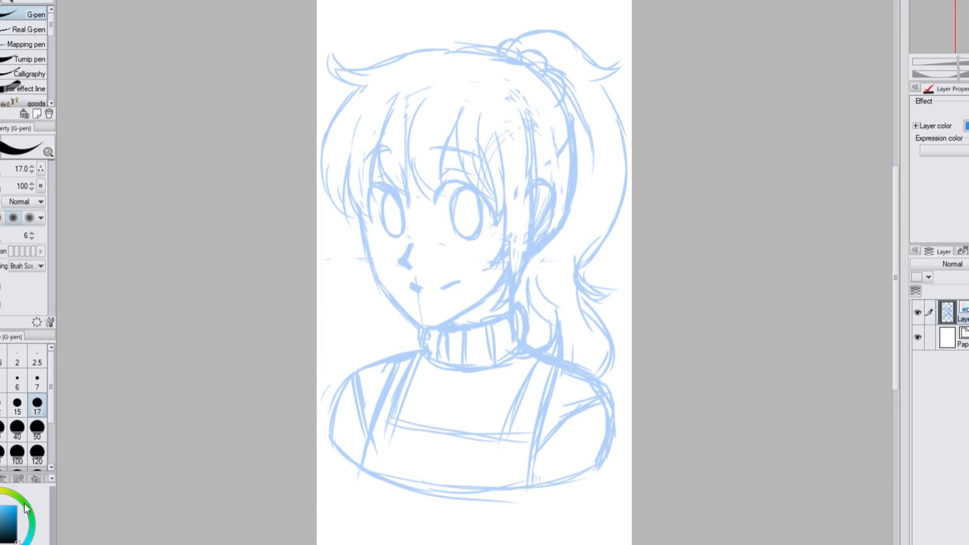
{"action": "key", "text": "ctrl+shift+n"}
{"action": "key", "text": "ctrl+plus"}
{"action": "key", "text": "ctrl+shift+v"}
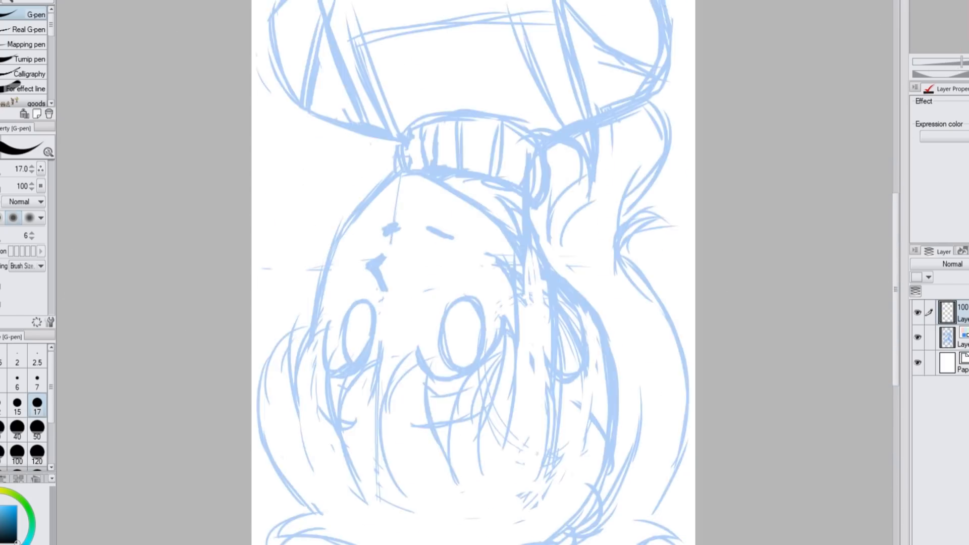
{"action": "key", "text": "minus"}
{"action": "key", "text": "minus"}
{"action": "key", "text": "minus"}
{"action": "key", "text": "minus"}
{"action": "key", "text": "minus"}
{"action": "key", "text": "minus"}
{"action": "left_click", "coordinate": [962, 338]}
{"action": "left_click", "coordinate": [961, 312]}
Ink the face contour from the cheek around the chin to the jaw with the G-pen at size 12
{"action": "left_click_drag", "start_coordinate": [404, 187], "coordinate": [384, 313]}
{"action": "key", "text": "bracketleft"}
{"action": "key", "text": "ctrl+z"}
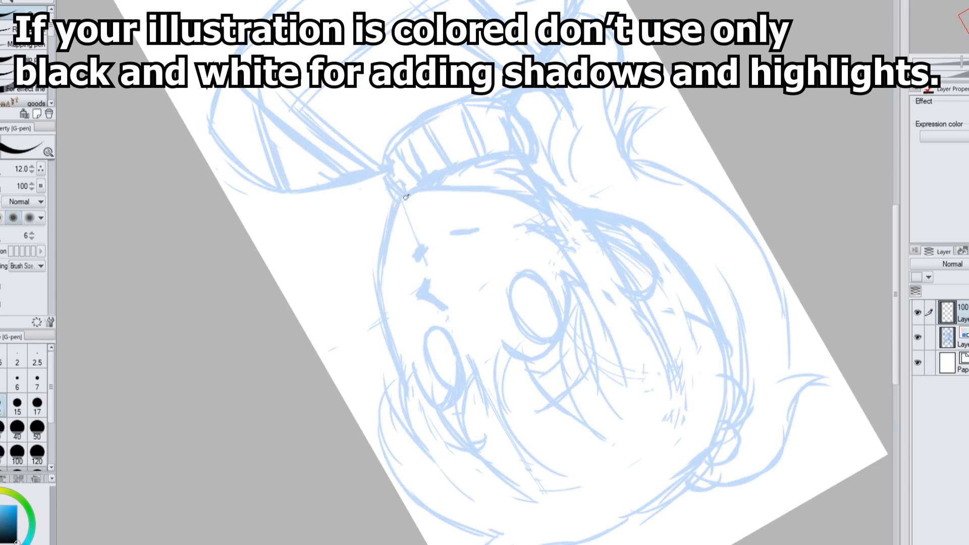
{"action": "key", "text": "ctrl+shift+v"}
{"action": "key", "text": "asciicircum"}
{"action": "key", "text": "asciicircum"}
{"action": "key", "text": "asciicircum"}
{"action": "key", "text": "asciicircum"}
{"action": "key", "text": "asciicircum"}
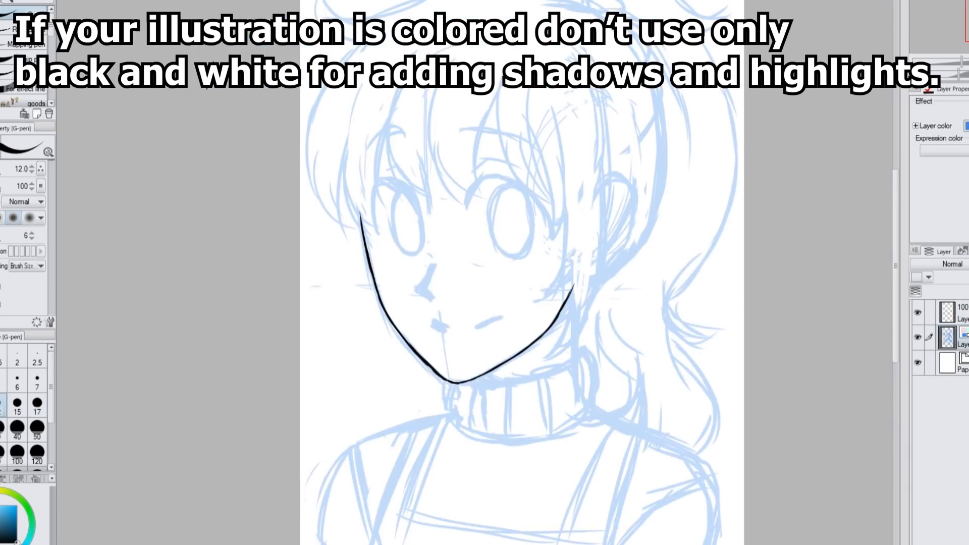
Ink the larger eye's thick upper lash line and draw its elliptical iris outline
{"action": "left_click_drag", "start_coordinate": [467, 202], "coordinate": [487, 178]}
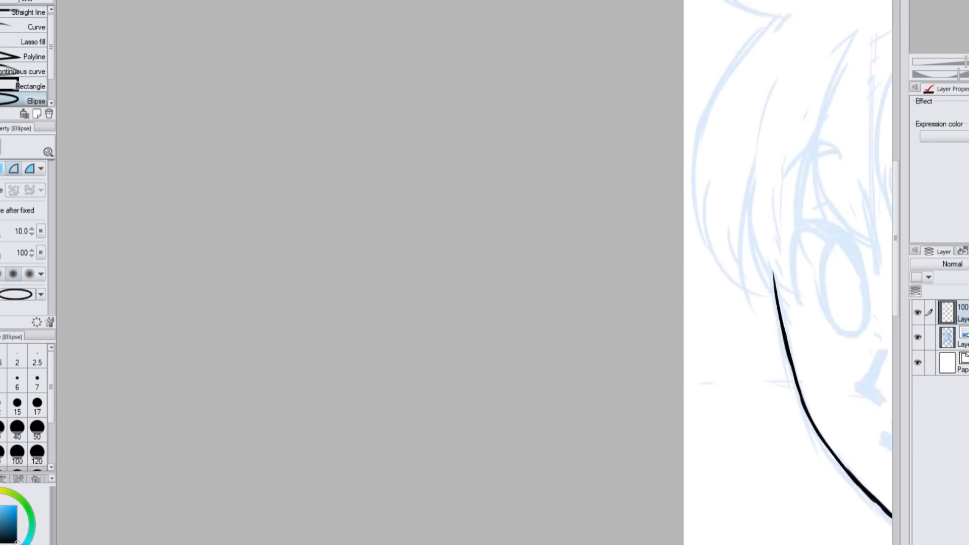
{"action": "left_click_drag", "start_coordinate": [475, 217], "coordinate": [548, 340]}
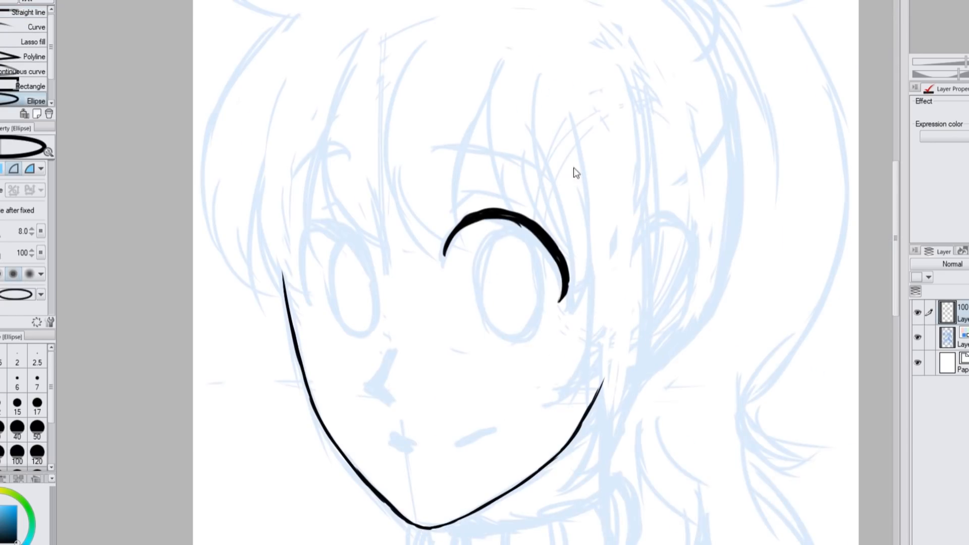
{"action": "key", "text": "ctrl+z"}
{"action": "left_click_drag", "start_coordinate": [465, 220], "coordinate": [547, 342]}
Ink the smaller eye's thick upper lash line with the canvas flipped, and draw its elliptical iris outline
{"action": "key", "text": "p"}
{"action": "key", "text": "h"}
{"action": "mouse_move", "coordinate": [578, 272]}
{"action": "left_mouse_down"}
{"action": "mouse_move", "coordinate": [605, 227]}
{"action": "mouse_move", "coordinate": [627, 219]}
{"action": "left_mouse_up"}
{"action": "mouse_move", "coordinate": [627, 219]}
{"action": "left_mouse_down"}
{"action": "mouse_move", "coordinate": [652, 261]}
{"action": "mouse_move", "coordinate": [642, 305]}
{"action": "left_mouse_up"}
{"action": "left_click_drag", "start_coordinate": [601, 232], "coordinate": [649, 265]}
{"action": "left_click_drag", "start_coordinate": [629, 221], "coordinate": [653, 289]}
{"action": "mouse_move", "coordinate": [591, 245]}
{"action": "left_mouse_down"}
{"action": "mouse_move", "coordinate": [612, 222]}
{"action": "mouse_move", "coordinate": [627, 339]}
{"action": "left_mouse_up"}
{"action": "key", "text": "u"}
{"action": "left_click", "coordinate": [619, 343]}
Ink the smaller eye's lid crease, the line beside the eye and the angular nose
{"action": "key", "text": "p"}
{"action": "left_click_drag", "start_coordinate": [586, 221], "coordinate": [620, 203]}
{"action": "key", "text": "ctrl+z"}
{"action": "mouse_move", "coordinate": [598, 211]}
{"action": "left_mouse_down"}
{"action": "mouse_move", "coordinate": [626, 208]}
{"action": "mouse_move", "coordinate": [558, 266]}
{"action": "left_mouse_up"}
{"action": "left_click_drag", "start_coordinate": [556, 349], "coordinate": [575, 385]}
{"action": "left_click_drag", "start_coordinate": [574, 384], "coordinate": [547, 398]}
{"action": "mouse_move", "coordinate": [361, 199]}
{"action": "left_mouse_down"}
{"action": "mouse_move", "coordinate": [348, 284]}
{"action": "mouse_move", "coordinate": [370, 352]}
{"action": "left_mouse_up"}
{"action": "key", "text": "ctrl+z"}
Lasso the shorter eyebrow and transform it twice to adjust its position and angle above the eye
{"action": "key", "text": "m"}
{"action": "left_click_drag", "start_coordinate": [541, 112], "coordinate": [542, 124]}
{"action": "key", "text": "ctrl+t"}
{"action": "mouse_move", "coordinate": [564, 169]}
{"action": "left_mouse_down"}
{"action": "mouse_move", "coordinate": [561, 185]}
{"action": "mouse_move", "coordinate": [599, 164]}
{"action": "left_mouse_up"}
{"action": "key", "text": "Return"}
{"action": "key", "text": "ctrl+d"}
{"action": "key", "text": "p"}
{"action": "key", "text": "m"}
{"action": "key", "text": "ctrl+t"}
{"action": "left_click_drag", "start_coordinate": [705, 164], "coordinate": [708, 152]}
{"action": "key", "text": "Return"}
{"action": "key", "text": "ctrl+d"}
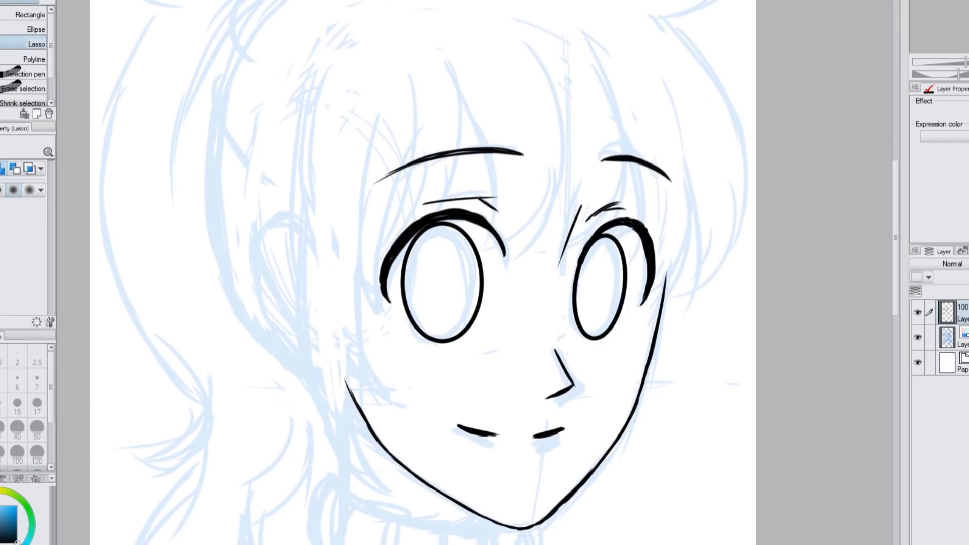
Ink the turtleneck collar's outline and the vertical rib lines inside it
{"action": "key", "text": "p"}
{"action": "scroll", "coordinate": [462, 282], "scroll_direction": "down", "scroll_amount": 5}
{"action": "mouse_move", "coordinate": [342, 235]}
{"action": "left_mouse_down"}
{"action": "mouse_move", "coordinate": [403, 286]}
{"action": "mouse_move", "coordinate": [491, 298]}
{"action": "left_mouse_up"}
{"action": "mouse_move", "coordinate": [342, 250]}
{"action": "left_mouse_down"}
{"action": "mouse_move", "coordinate": [317, 269]}
{"action": "mouse_move", "coordinate": [470, 388]}
{"action": "left_mouse_up"}
{"action": "mouse_move", "coordinate": [516, 295]}
{"action": "left_mouse_down"}
{"action": "mouse_move", "coordinate": [514, 374]}
{"action": "mouse_move", "coordinate": [440, 391]}
{"action": "left_mouse_up"}
{"action": "left_click_drag", "start_coordinate": [346, 275], "coordinate": [319, 353]}
{"action": "left_click_drag", "start_coordinate": [390, 293], "coordinate": [381, 372]}
{"action": "left_click_drag", "start_coordinate": [457, 304], "coordinate": [473, 392]}
{"action": "mouse_move", "coordinate": [496, 298]}
{"action": "left_mouse_down"}
{"action": "mouse_move", "coordinate": [504, 342]}
{"action": "mouse_move", "coordinate": [525, 359]}
{"action": "left_mouse_up"}
{"action": "left_click_drag", "start_coordinate": [460, 320], "coordinate": [469, 372]}
{"action": "left_click_drag", "start_coordinate": [452, 303], "coordinate": [444, 381]}
Add a new layer for the hair and ink the first fringe strands with the G-pen at size 8
{"action": "mouse_move", "coordinate": [896, 270]}
{"action": "left_mouse_down"}
{"action": "mouse_move", "coordinate": [889, 210]}
{"action": "mouse_move", "coordinate": [898, 190]}
{"action": "left_mouse_up"}
{"action": "key", "text": "ctrl+minus"}
{"action": "key", "text": "ctrl+minus"}
{"action": "key", "text": "ctrl+shift+n"}
{"action": "key", "text": "h"}
{"action": "left_click_drag", "start_coordinate": [463, 119], "coordinate": [440, 203]}
{"action": "key", "text": "ctrl+z"}
{"action": "key", "text": "bracketleft"}
{"action": "key", "text": "bracketleft"}
{"action": "key", "text": "bracketleft"}
{"action": "key", "text": "bracketright"}
{"action": "left_click_drag", "start_coordinate": [391, 107], "coordinate": [429, 221]}
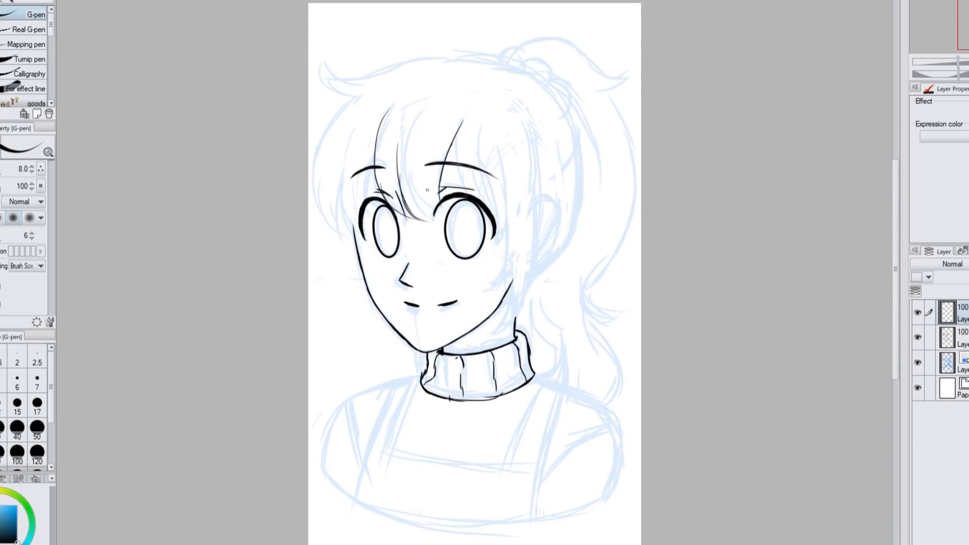
Ink the remaining fringe strands across the forehead and around both eyes
{"action": "left_click_drag", "start_coordinate": [418, 143], "coordinate": [434, 224]}
{"action": "left_click_drag", "start_coordinate": [452, 139], "coordinate": [474, 196]}
{"action": "left_click_drag", "start_coordinate": [472, 124], "coordinate": [503, 242]}
{"action": "left_click_drag", "start_coordinate": [514, 142], "coordinate": [516, 242]}
{"action": "left_click_drag", "start_coordinate": [354, 147], "coordinate": [341, 223]}
{"action": "left_click_drag", "start_coordinate": [370, 169], "coordinate": [360, 206]}
{"action": "left_click_drag", "start_coordinate": [339, 164], "coordinate": [363, 240]}
Ink the long side lock in front of the ear, flipping the canvas for cleaner strokes
{"action": "left_click_drag", "start_coordinate": [516, 207], "coordinate": [489, 295]}
{"action": "key", "text": "ctrl+z"}
{"action": "key", "text": "h"}
{"action": "left_click_drag", "start_coordinate": [424, 226], "coordinate": [460, 284]}
{"action": "left_click_drag", "start_coordinate": [438, 268], "coordinate": [455, 331]}
{"action": "left_click_drag", "start_coordinate": [418, 132], "coordinate": [413, 270]}
{"action": "left_click_drag", "start_coordinate": [410, 227], "coordinate": [457, 333]}
Ink the hair's crown line, the curled flick at its front and the outer contour beside the face
{"action": "mouse_move", "coordinate": [379, 112]}
{"action": "left_mouse_down"}
{"action": "mouse_move", "coordinate": [388, 249]}
{"action": "mouse_move", "coordinate": [379, 141]}
{"action": "left_mouse_up"}
{"action": "key", "text": "ctrl+z"}
{"action": "left_click_drag", "start_coordinate": [377, 119], "coordinate": [373, 172]}
{"action": "mouse_move", "coordinate": [383, 108]}
{"action": "left_mouse_down"}
{"action": "mouse_move", "coordinate": [399, 85]}
{"action": "mouse_move", "coordinate": [457, 58]}
{"action": "left_mouse_up"}
{"action": "key", "text": "h"}
{"action": "left_click_drag", "start_coordinate": [323, 66], "coordinate": [360, 96]}
{"action": "left_click_drag", "start_coordinate": [357, 96], "coordinate": [331, 222]}
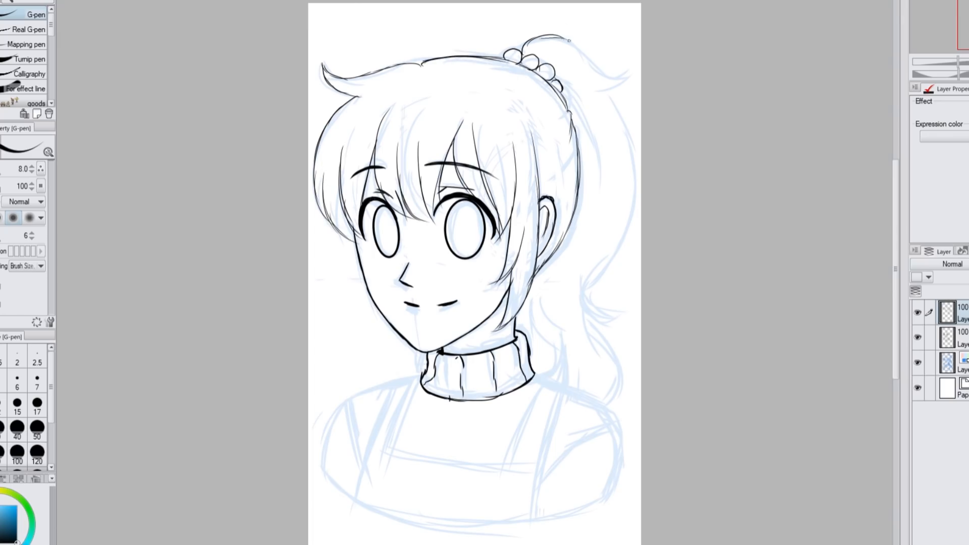
Ink the lower wavy strands and curled ends of the ponytail
{"action": "mouse_move", "coordinate": [628, 220]}
{"action": "left_mouse_down"}
{"action": "mouse_move", "coordinate": [617, 302]}
{"action": "mouse_move", "coordinate": [624, 378]}
{"action": "left_mouse_up"}
{"action": "left_click_drag", "start_coordinate": [617, 376], "coordinate": [597, 404]}
Ink one overall strap with its rounded, buttoned end using the G-pen at size 12
{"action": "left_click", "coordinate": [1, 408]}
{"action": "key", "text": "ctrl+plus"}
{"action": "mouse_move", "coordinate": [504, 404]}
{"action": "left_mouse_down"}
{"action": "mouse_move", "coordinate": [505, 255]}
{"action": "mouse_move", "coordinate": [425, 255]}
{"action": "left_mouse_up"}
{"action": "left_click_drag", "start_coordinate": [486, 270], "coordinate": [433, 406]}
{"action": "left_click_drag", "start_coordinate": [432, 412], "coordinate": [463, 419]}
{"action": "left_click_drag", "start_coordinate": [512, 281], "coordinate": [471, 410]}
{"action": "left_click_drag", "start_coordinate": [473, 261], "coordinate": [501, 273]}
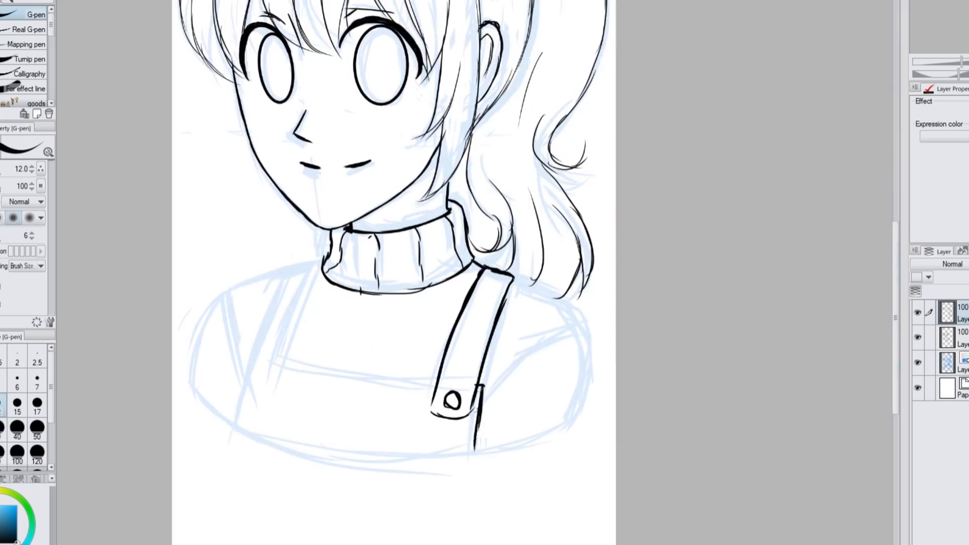
Ink the outer arm contour, the sleeve fold and the bib's side edge below the finished overall strap
{"action": "left_click_drag", "start_coordinate": [565, 303], "coordinate": [573, 423]}
{"action": "left_click_drag", "start_coordinate": [488, 376], "coordinate": [478, 443]}
{"action": "left_click_drag", "start_coordinate": [484, 399], "coordinate": [582, 336]}
{"action": "left_click_drag", "start_coordinate": [489, 396], "coordinate": [477, 456]}
Ink the second overall strap with its rounded end, the bib's upper and side edges, and the nearby sleeve line
{"action": "mouse_move", "coordinate": [321, 259]}
{"action": "left_mouse_down"}
{"action": "mouse_move", "coordinate": [278, 376]}
{"action": "mouse_move", "coordinate": [253, 353]}
{"action": "left_mouse_up"}
{"action": "left_click_drag", "start_coordinate": [257, 351], "coordinate": [235, 426]}
{"action": "left_click_drag", "start_coordinate": [281, 358], "coordinate": [436, 382]}
{"action": "left_click_drag", "start_coordinate": [255, 356], "coordinate": [277, 380]}
{"action": "left_click_drag", "start_coordinate": [232, 284], "coordinate": [244, 378]}
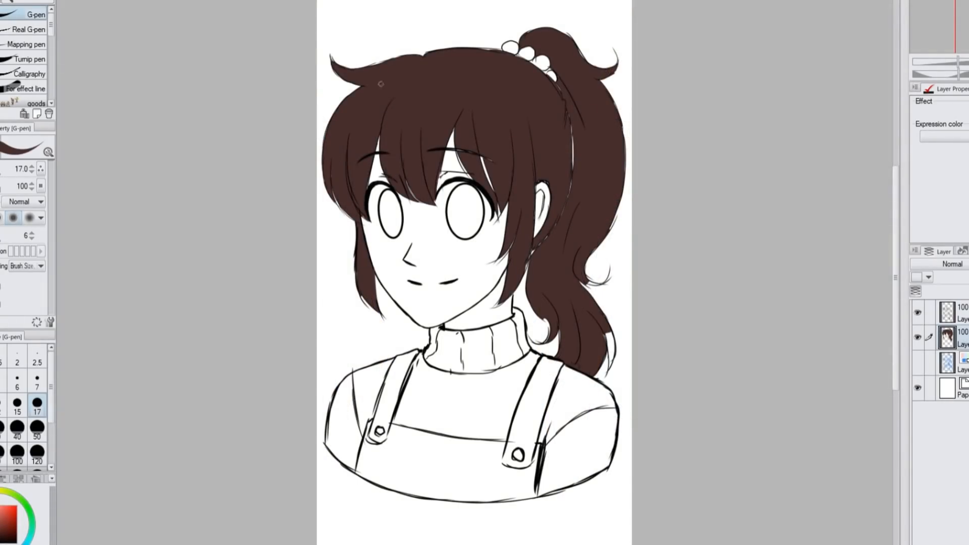
Touch up the brown hair fill beside the ear, and fill the face, neck and ear with skin colour on a new layer
{"action": "left_click_drag", "start_coordinate": [530, 258], "coordinate": [564, 116]}
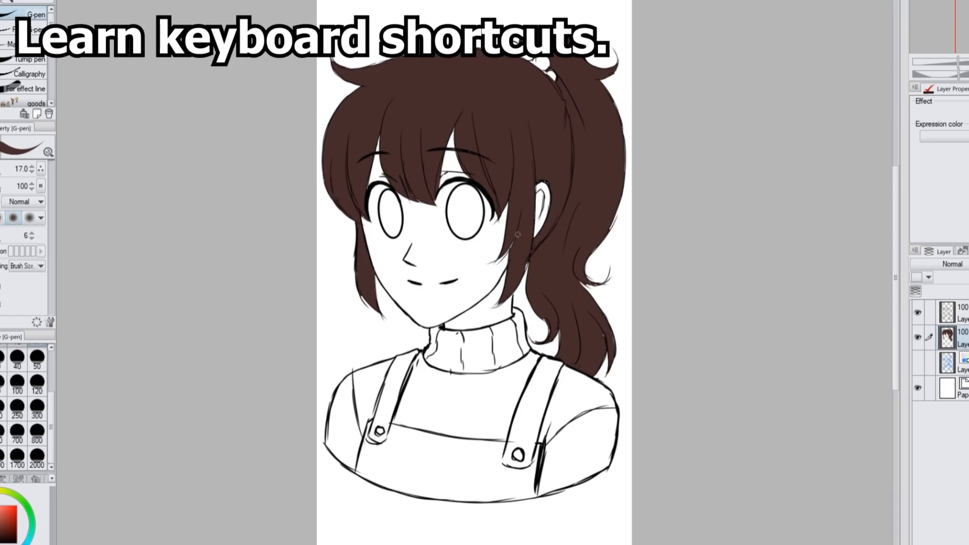
{"action": "key", "text": "w"}
{"action": "key", "text": "ctrl+shift+n"}
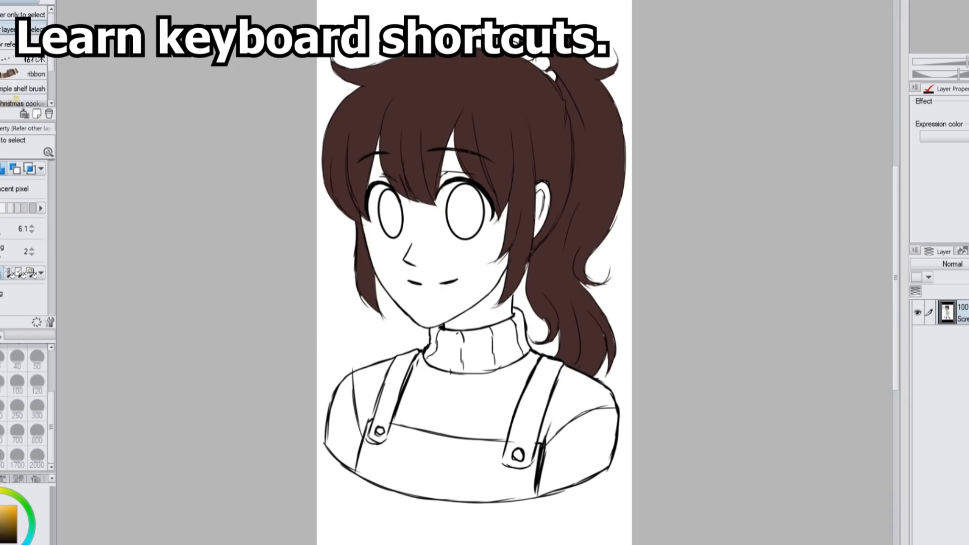
{"action": "left_click", "coordinate": [454, 262]}
{"action": "left_click", "coordinate": [547, 199]}
{"action": "left_click", "coordinate": [539, 226]}
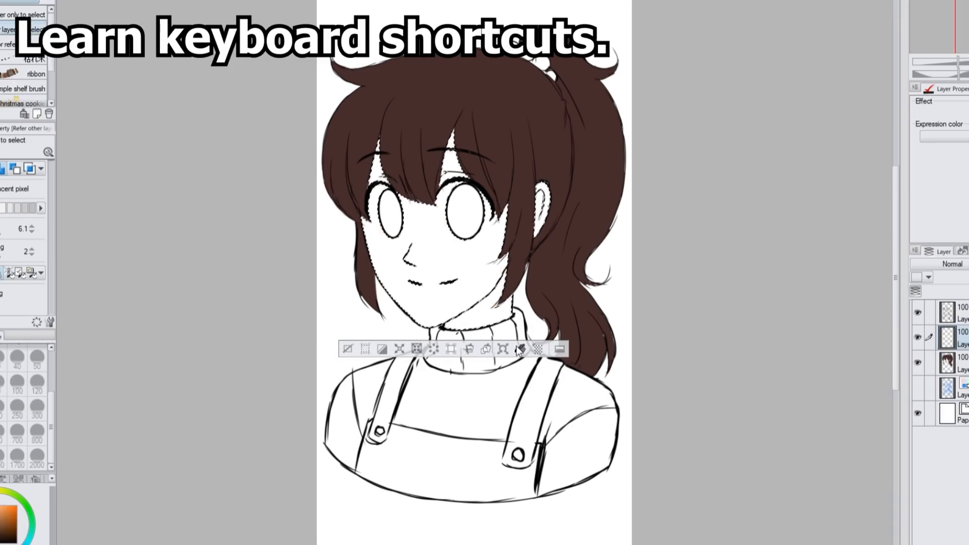
{"action": "key", "text": "alt+Delete"}
{"action": "key", "text": "ctrl+d"}
Fill the sweater's body, sleeves and turtleneck collar with yellow on a new layer
{"action": "key", "text": "ctrl+shift+n"}
{"action": "left_click", "coordinate": [588, 444]}
{"action": "left_click", "coordinate": [454, 404]}
{"action": "key", "text": "alt+Delete"}
{"action": "left_click", "coordinate": [444, 348]}
{"action": "left_click", "coordinate": [435, 344]}
{"action": "key", "text": "alt+Delete"}
{"action": "key", "text": "ctrl+d"}
Fill the overalls' bib and both straps with light blue on the sweater layer
{"action": "left_click", "coordinate": [227, 297]}
{"action": "left_click", "coordinate": [153, 137], "text": "alt"}
{"action": "left_click", "coordinate": [31, 530]}
{"action": "left_click", "coordinate": [444, 467]}
{"action": "left_click", "coordinate": [372, 439]}
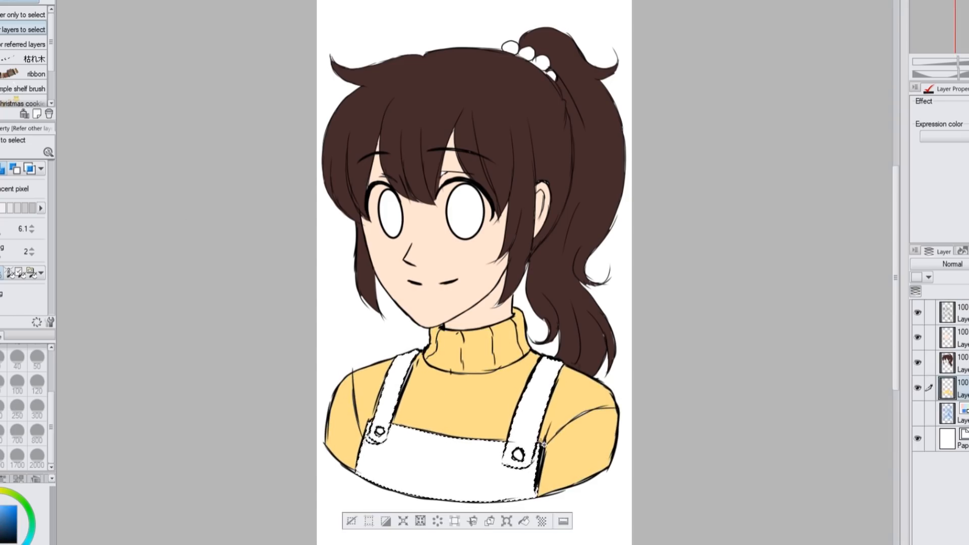
{"action": "key", "text": "alt+Delete"}
{"action": "key", "text": "ctrl+d"}
Fill both irises with teal on a new layer
{"action": "key", "text": "x"}
{"action": "key", "text": "ctrl+shift+n"}
{"action": "left_click", "coordinate": [31, 530]}
{"action": "left_click", "coordinate": [465, 212]}
{"action": "left_click", "coordinate": [391, 214]}
{"action": "key", "text": "alt+Delete"}
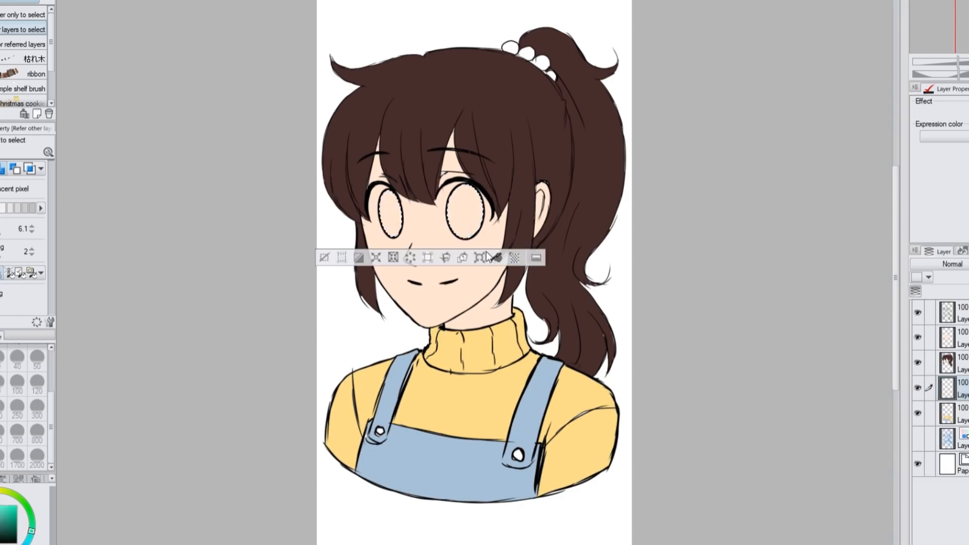
{"action": "key", "text": "ctrl+d"}
Draw darker elliptical pupils inside the irises on a new layer with the Ellipse tool
{"action": "key", "text": "u"}
{"action": "left_click", "coordinate": [2, 169]}
{"action": "key", "text": "ctrl+shift+n"}
{"action": "left_click_drag", "start_coordinate": [455, 195], "coordinate": [475, 224]}
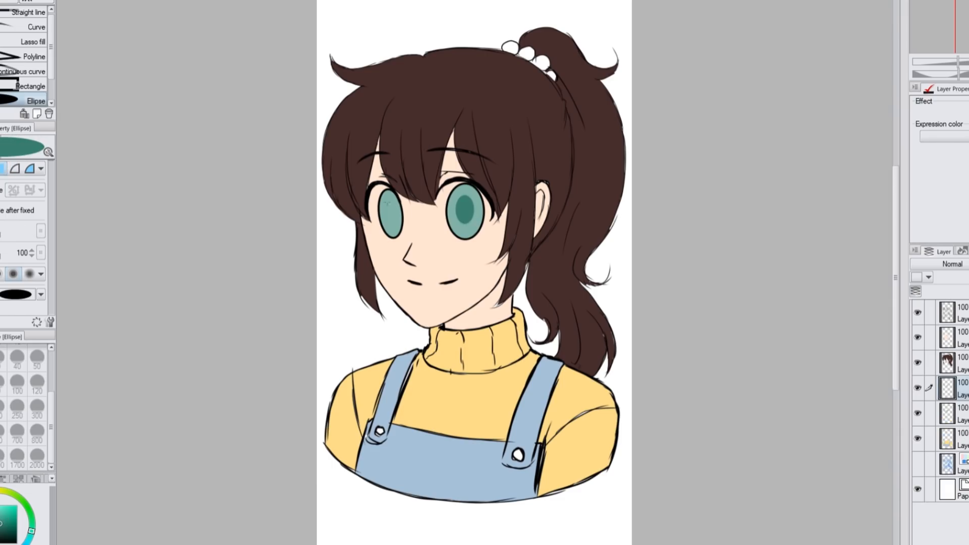
Fill the round beads of the hair tie with dark grey on a new layer
{"action": "key", "text": "w"}
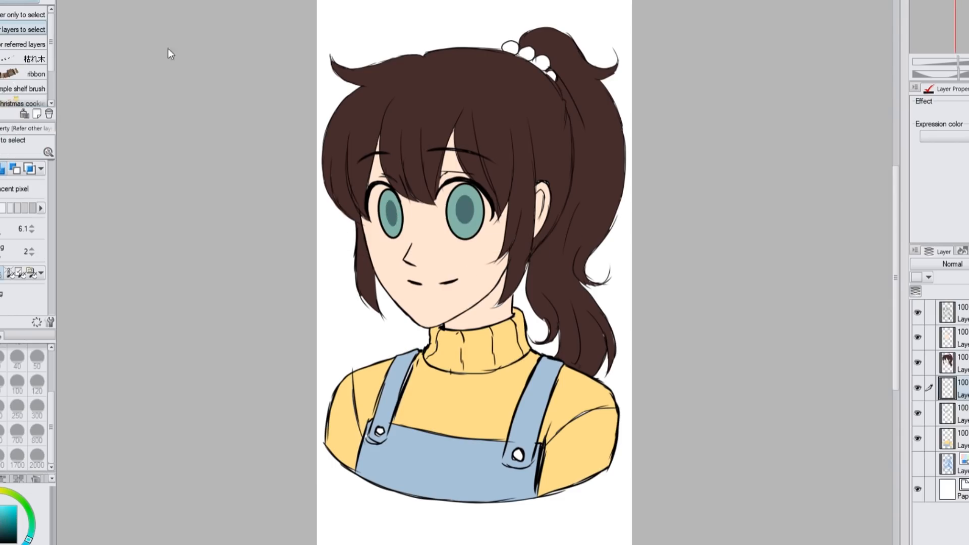
{"action": "key", "text": "ctrl+shift+n"}
{"action": "left_click", "coordinate": [510, 47]}
{"action": "left_click", "coordinate": [527, 53]}
{"action": "left_click", "coordinate": [542, 63]}
{"action": "key", "text": "alt+Delete"}
{"action": "key", "text": "ctrl+d"}
Paint the whites around both irises on a new layer using the Soft airbrush at size 40
{"action": "left_click", "coordinate": [949, 363]}
{"action": "key", "text": "p"}
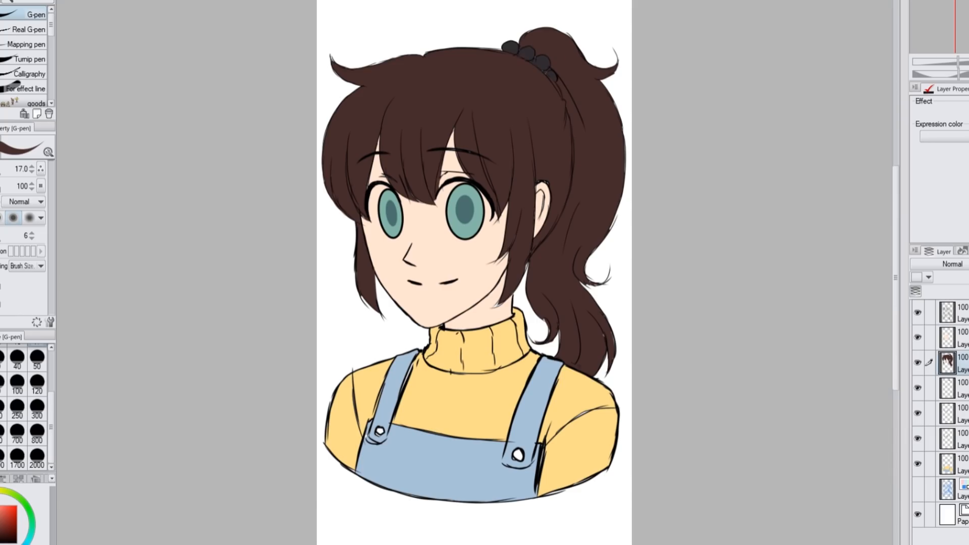
{"action": "left_click", "coordinate": [956, 457]}
{"action": "key", "text": "ctrl+shift+n"}
{"action": "scroll", "coordinate": [408, 203], "scroll_direction": "up", "scroll_amount": 5}
{"action": "key", "text": "x"}
{"action": "key", "text": "b"}
{"action": "left_click", "coordinate": [17, 359]}
{"action": "mouse_move", "coordinate": [507, 167]}
{"action": "left_mouse_down"}
{"action": "mouse_move", "coordinate": [480, 207]}
{"action": "mouse_move", "coordinate": [501, 248]}
{"action": "left_mouse_up"}
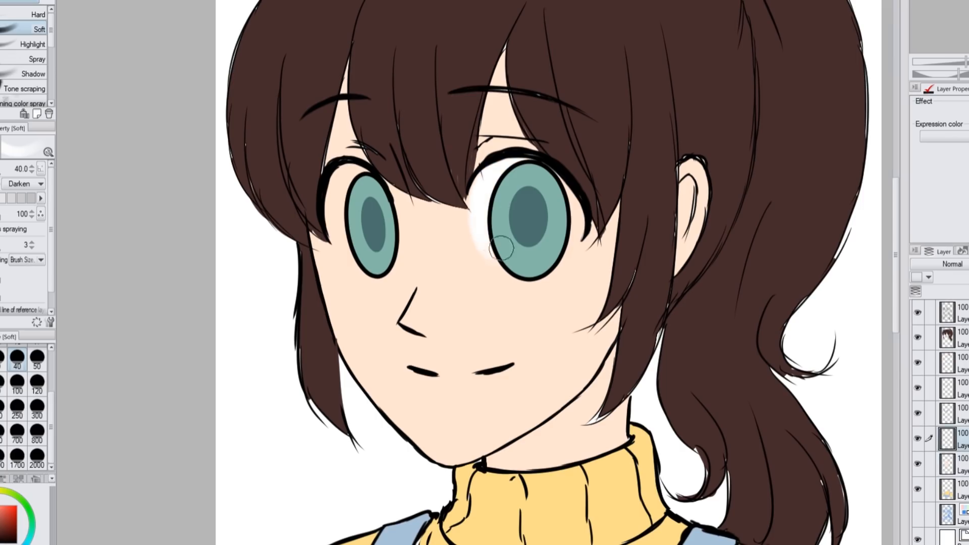
{"action": "left_click_drag", "start_coordinate": [550, 176], "coordinate": [568, 268]}
{"action": "left_click_drag", "start_coordinate": [336, 172], "coordinate": [366, 260]}
Group all the colour layers into one folder
{"action": "scroll", "coordinate": [407, 203], "scroll_direction": "down", "scroll_amount": 5}
{"action": "left_click", "coordinate": [956, 338]}
{"action": "left_click", "coordinate": [955, 490], "text": "shift"}
{"action": "key", "text": "ctrl+g"}
{"action": "left_click", "coordinate": [941, 334]}
Add a Multiply layer clipped to the colour folder and fill the shadow on the neck and upper collar with red
{"action": "key", "text": "ctrl+shift+n"}
{"action": "key", "text": "p"}
{"action": "left_click", "coordinate": [4, 521]}
{"action": "left_click", "coordinate": [2, 515]}
{"action": "scroll", "coordinate": [951, 47], "scroll_direction": "up", "scroll_amount": 1}
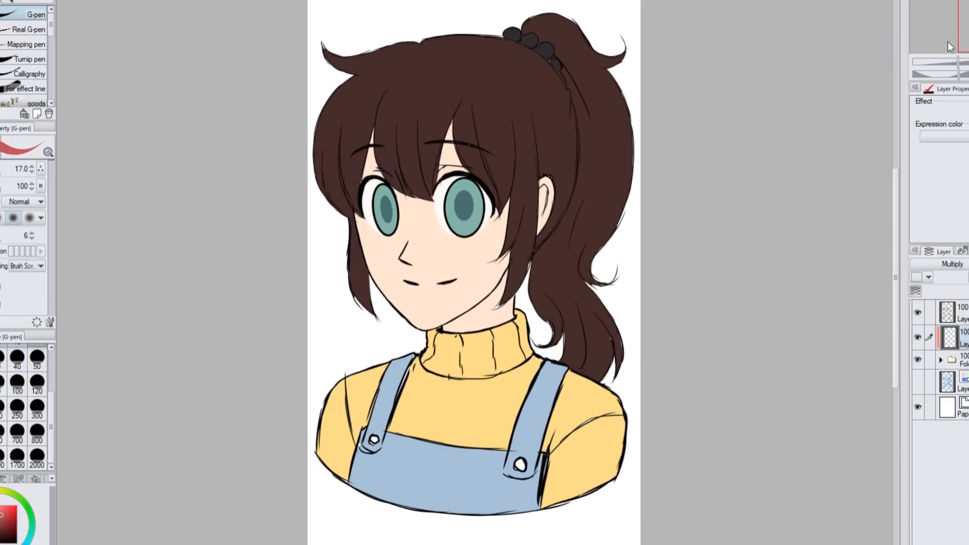
{"action": "left_click", "coordinate": [5, 238]}
{"action": "left_click_drag", "start_coordinate": [432, 330], "coordinate": [513, 310]}
{"action": "key", "text": "w"}
{"action": "left_click", "coordinate": [478, 323]}
{"action": "left_click", "coordinate": [469, 342], "text": "shift"}
{"action": "key", "text": "alt+Delete"}
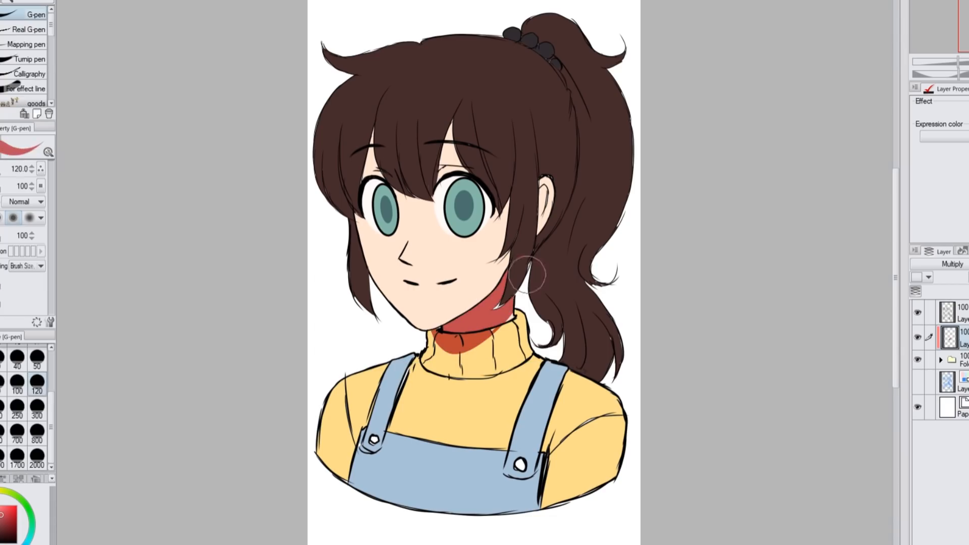
Select the hair layer inside the colour folder, pick the hair's brown and set the G-pen to size 20
{"action": "left_click", "coordinate": [941, 361]}
{"action": "left_click", "coordinate": [957, 382]}
{"action": "left_click", "coordinate": [521, 283], "text": "alt"}
{"action": "key", "text": "bracketleft"}
{"action": "key", "text": "bracketleft"}
{"action": "key", "text": "bracketleft"}
{"action": "key", "text": "bracketleft"}
{"action": "key", "text": "bracketleft"}
{"action": "key", "text": "bracketleft"}
{"action": "key", "text": "bracketleft"}
{"action": "key", "text": "bracketleft"}
{"action": "key", "text": "bracketleft"}
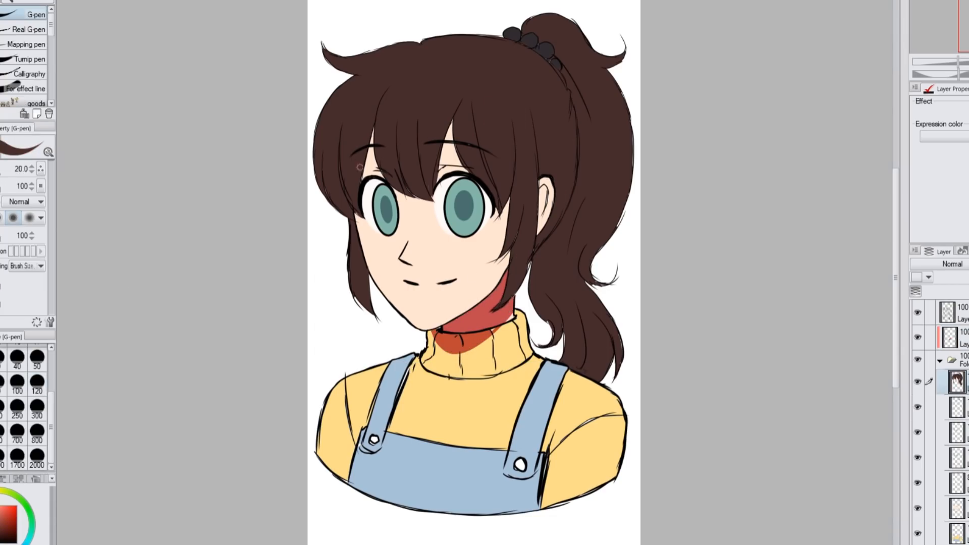
Lower the shadow layer's opacity to 45% and shade the sleeves beside the bib and the strap end with the G-pen
{"action": "left_click", "coordinate": [950, 337]}
{"action": "left_click", "coordinate": [967, 264]}
{"action": "left_click", "coordinate": [37, 358]}
{"action": "left_click", "coordinate": [1, 515]}
{"action": "left_click_drag", "start_coordinate": [565, 422], "coordinate": [543, 506]}
{"action": "left_click_drag", "start_coordinate": [347, 422], "coordinate": [348, 480]}
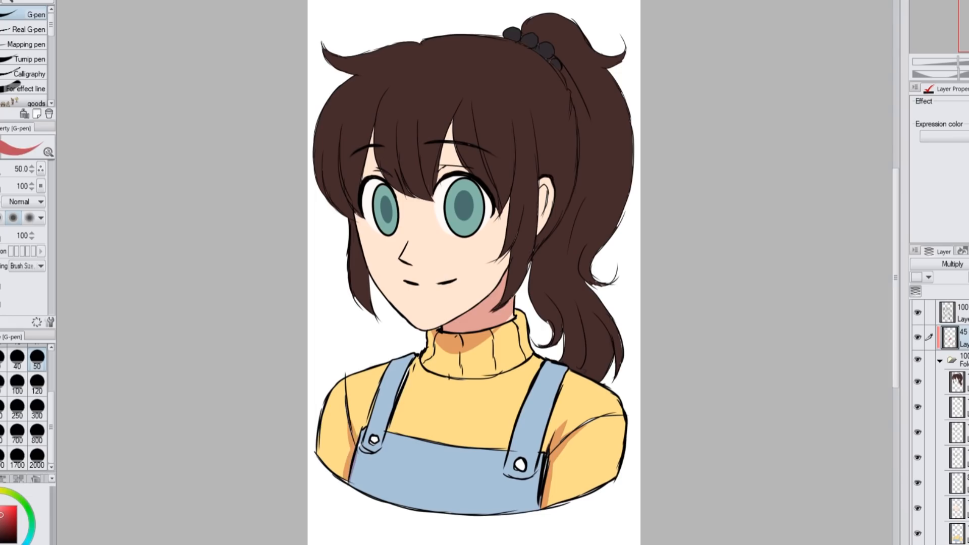
{"action": "left_click", "coordinate": [3, 479]}
{"action": "left_click_drag", "start_coordinate": [388, 434], "coordinate": [377, 452]}
Shade under the nose and above both upper eyelids in red using the G-pen at size 25
{"action": "left_click", "coordinate": [35, 541]}
{"action": "key", "text": "bracketleft"}
{"action": "key", "text": "bracketleft"}
{"action": "key", "text": "bracketleft"}
{"action": "key", "text": "ctrl+plus"}
{"action": "key", "text": "ctrl+plus"}
{"action": "left_click_drag", "start_coordinate": [337, 244], "coordinate": [470, 243]}
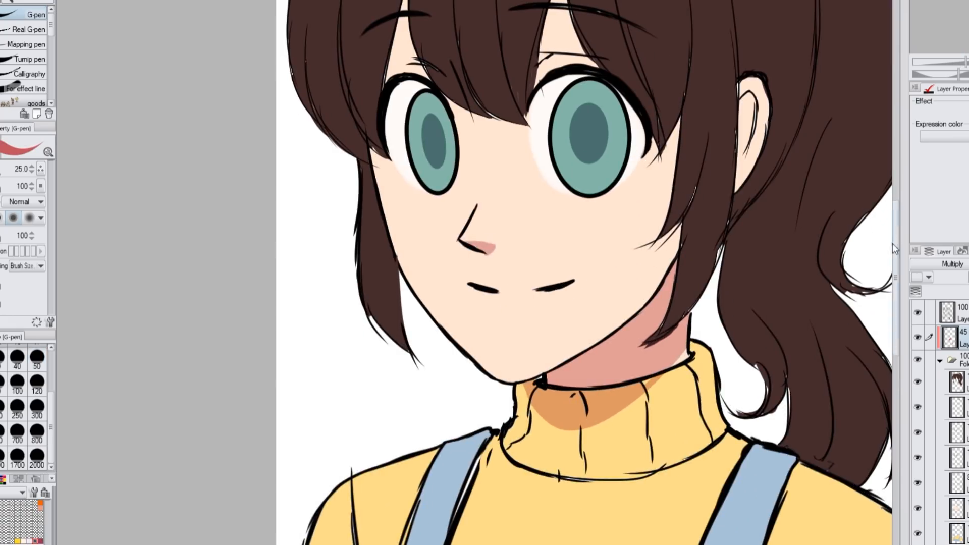
{"action": "left_click_drag", "start_coordinate": [896, 244], "coordinate": [896, 202]}
{"action": "left_click_drag", "start_coordinate": [541, 206], "coordinate": [585, 204]}
{"action": "left_click_drag", "start_coordinate": [420, 210], "coordinate": [399, 219]}
Paint grey shadows across the upper part of both eyes using the G-pen at size 50
{"action": "left_click", "coordinate": [37, 358]}
{"action": "left_click", "coordinate": [1, 515]}
{"action": "mouse_move", "coordinate": [535, 268]}
{"action": "left_mouse_down"}
{"action": "mouse_move", "coordinate": [625, 256]}
{"action": "mouse_move", "coordinate": [646, 292]}
{"action": "left_mouse_up"}
{"action": "left_click_drag", "start_coordinate": [565, 258], "coordinate": [639, 293]}
{"action": "mouse_move", "coordinate": [446, 277]}
{"action": "left_mouse_down"}
{"action": "mouse_move", "coordinate": [396, 274]}
{"action": "mouse_move", "coordinate": [418, 263]}
{"action": "left_mouse_up"}
{"action": "left_click_drag", "start_coordinate": [545, 278], "coordinate": [601, 285]}
Soften the lower edges of the eye shadows using the Soft eraser at size 120
{"action": "key", "text": "e"}
{"action": "left_click", "coordinate": [35, 50]}
{"action": "left_click", "coordinate": [37, 383]}
{"action": "left_click_drag", "start_coordinate": [540, 308], "coordinate": [639, 303]}
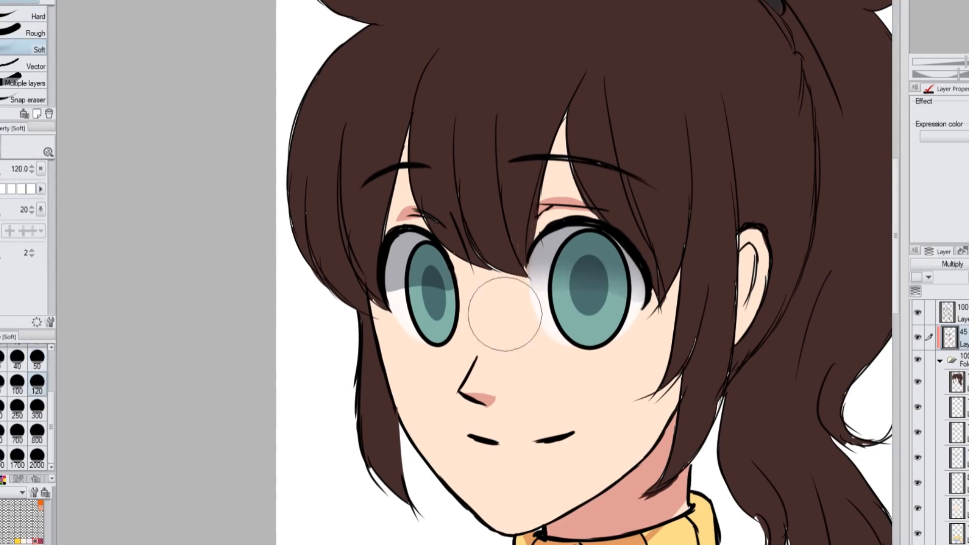
{"action": "left_click_drag", "start_coordinate": [380, 320], "coordinate": [398, 309]}
{"action": "left_click_drag", "start_coordinate": [564, 301], "coordinate": [637, 303]}
Clip a Multiply layer to the iris colour and darken the upper irises with the Soft airbrush
{"action": "left_click", "coordinate": [918, 433]}
{"action": "left_click", "coordinate": [918, 433]}
{"action": "left_click", "coordinate": [958, 433]}
{"action": "key", "text": "ctrl+alt+g"}
{"action": "left_click", "coordinate": [17, 409]}
{"action": "left_click", "coordinate": [953, 264]}
{"action": "key", "text": "b"}
{"action": "left_click_drag", "start_coordinate": [558, 227], "coordinate": [589, 223]}
{"action": "left_click_drag", "start_coordinate": [412, 237], "coordinate": [449, 248]}
{"action": "left_click_drag", "start_coordinate": [618, 234], "coordinate": [575, 228]}
{"action": "left_click", "coordinate": [37, 358]}
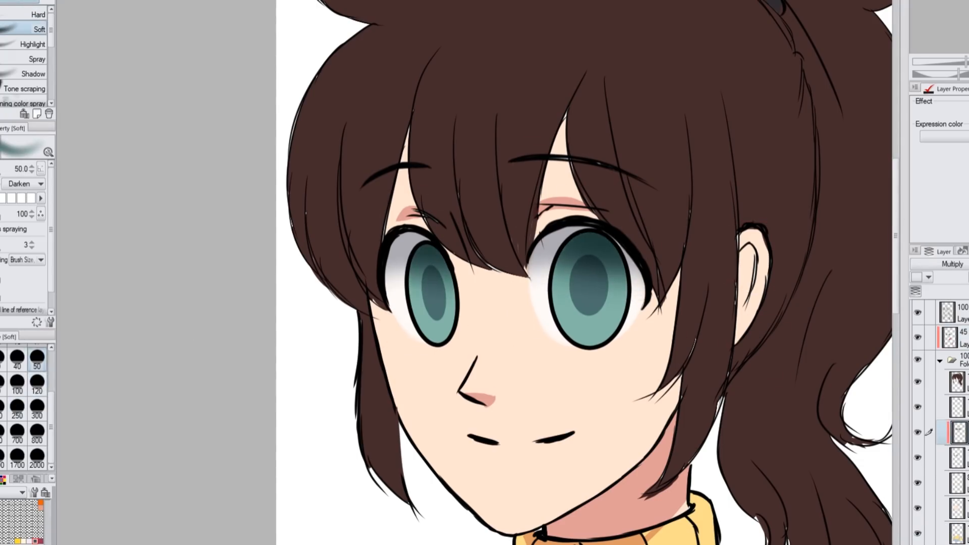
Airbrush orange blush on both cheeks and the inner ear at size 100, on a new layer clipped to the skin
{"action": "left_click", "coordinate": [959, 382]}
{"action": "key", "text": "ctrl+shift+n"}
{"action": "left_click", "coordinate": [17, 384]}
{"action": "left_click_drag", "start_coordinate": [958, 382], "coordinate": [958, 520]}
{"action": "key", "text": "ctrl+alt+g"}
{"action": "left_click_drag", "start_coordinate": [391, 366], "coordinate": [436, 369]}
{"action": "left_click_drag", "start_coordinate": [571, 361], "coordinate": [661, 356]}
{"action": "left_click_drag", "start_coordinate": [751, 242], "coordinate": [752, 278]}
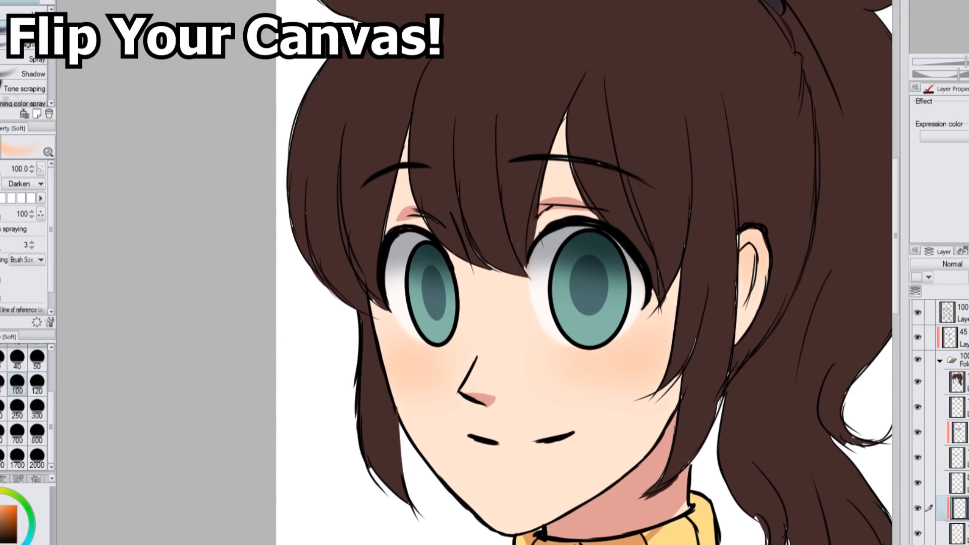
Add white elliptical highlights to both eyes on a new layer above the line art
{"action": "key", "text": "ctrl+0"}
{"action": "left_click", "coordinate": [948, 312]}
{"action": "key", "text": "ctrl+shift+n"}
{"action": "key", "text": "u"}
{"action": "scroll", "coordinate": [439, 187], "scroll_direction": "up", "scroll_amount": 3}
{"action": "left_click_drag", "start_coordinate": [465, 200], "coordinate": [498, 243]}
{"action": "left_click", "coordinate": [482, 222]}
{"action": "mouse_move", "coordinate": [250, 199]}
{"action": "left_mouse_down"}
{"action": "mouse_move", "coordinate": [477, 212]}
{"action": "mouse_move", "coordinate": [501, 257]}
{"action": "left_mouse_up"}
{"action": "key", "text": "m"}
{"action": "key", "text": "ctrl+0"}
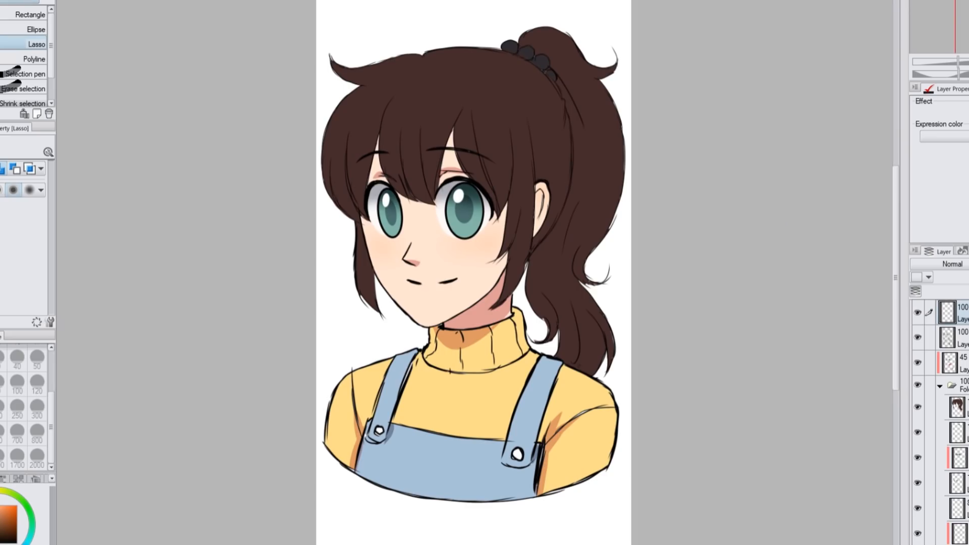
Airbrush a reddish-brown tint over the hair at size 300 on a new layer clipped to the hair fill
{"action": "left_click", "coordinate": [958, 407]}
{"action": "key", "text": "ctrl+alt+g"}
{"action": "key", "text": "b"}
{"action": "left_click", "coordinate": [37, 408]}
{"action": "mouse_move", "coordinate": [529, 144]}
{"action": "left_mouse_down"}
{"action": "mouse_move", "coordinate": [509, 95]}
{"action": "mouse_move", "coordinate": [534, 90]}
{"action": "left_mouse_up"}
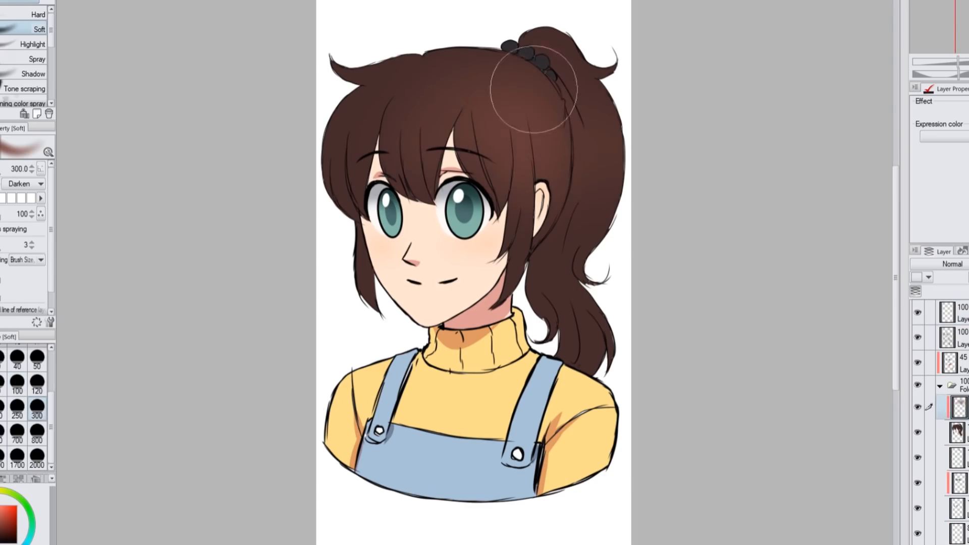
Add a clipped layer above the 45% opacity layer and airbrush a soft tint along the lower body at size 2000
{"action": "left_click", "coordinate": [957, 362]}
{"action": "key", "text": "ctrl+shift+n"}
{"action": "key", "text": "ctrl+alt+g"}
{"action": "left_click", "coordinate": [37, 458]}
{"action": "left_click_drag", "start_coordinate": [252, 485], "coordinate": [384, 510]}
Airbrush soft orange light from the upper right over the ponytail at size 800, on another new clipped layer
{"action": "key", "text": "ctrl+shift+n"}
{"action": "left_click_drag", "start_coordinate": [707, 151], "coordinate": [790, 190]}
{"action": "key", "text": "ctrl+z"}
{"action": "left_click", "coordinate": [37, 433]}
{"action": "left_click_drag", "start_coordinate": [640, 101], "coordinate": [783, 218]}
{"action": "key", "text": "ctrl+alt+g"}
{"action": "left_click", "coordinate": [17, 504]}
{"action": "mouse_move", "coordinate": [641, 101]}
{"action": "left_mouse_down"}
{"action": "mouse_move", "coordinate": [663, 217]}
{"action": "mouse_move", "coordinate": [568, 226]}
{"action": "left_mouse_up"}
Set the orange light layer to Add (Glow) and lower its opacity to about 19%
{"action": "left_click", "coordinate": [952, 264]}
{"action": "left_click", "coordinate": [953, 429]}
{"action": "key", "text": "c"}
{"action": "left_click_drag", "start_coordinate": [510, 131], "coordinate": [560, 227]}
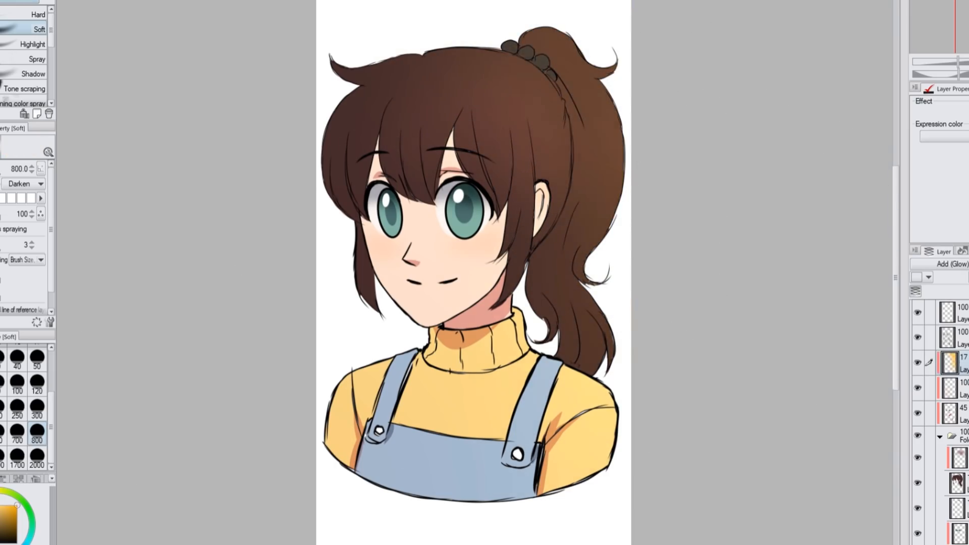
Paint salmon-pink highlights on the hair with the G-pen at size 20 on a new layer, and lower its opacity to 46%
{"action": "key", "text": "ctrl+shift+n"}
{"action": "key", "text": "p"}
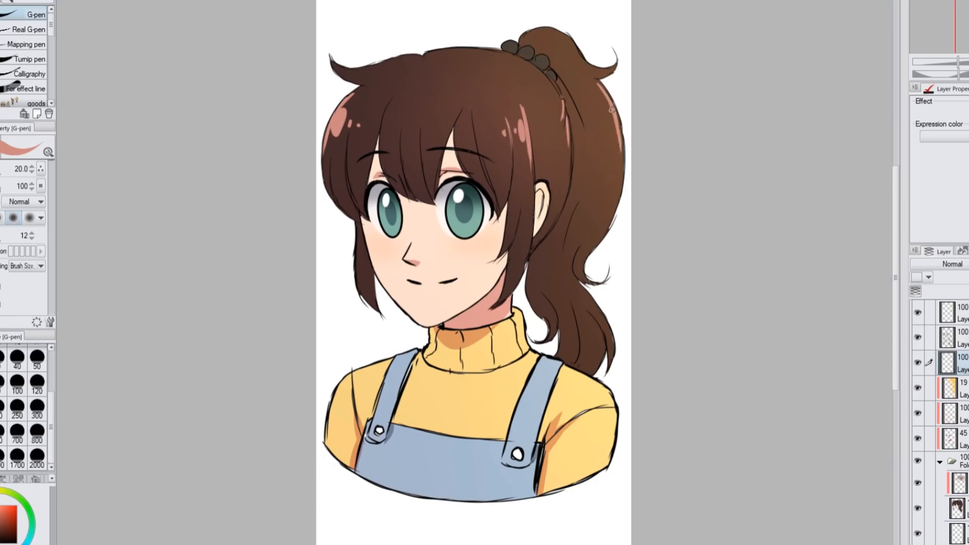
{"action": "left_click", "coordinate": [968, 264]}
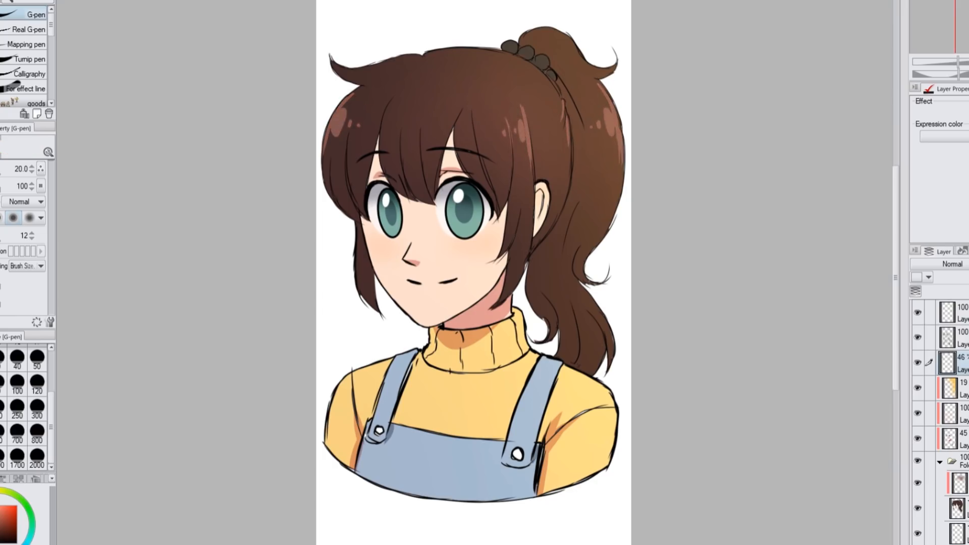